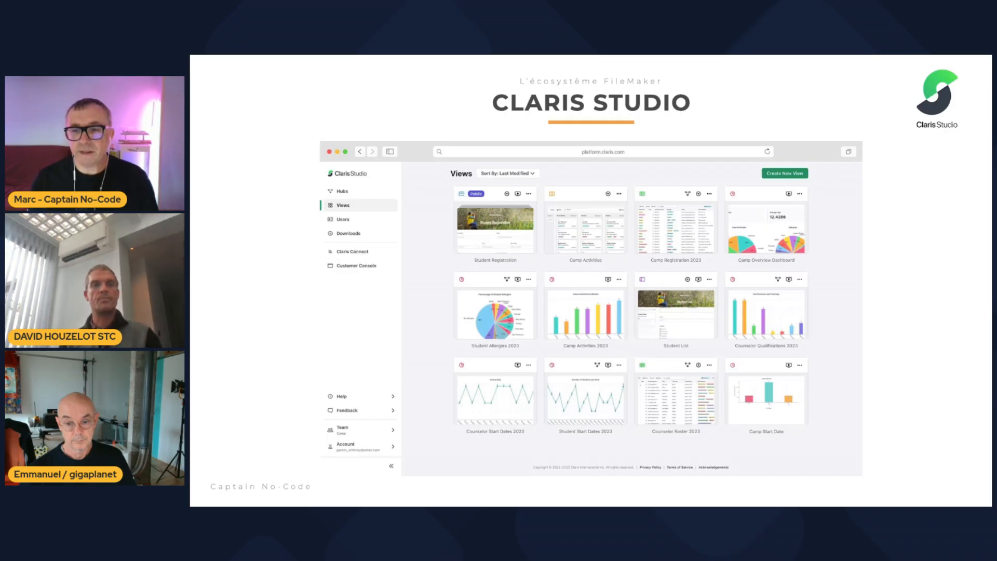
- End the slideshow on the Démo slide, switch to FileMaker Pro and move its launcher window clear of the desktop files
key(Right)
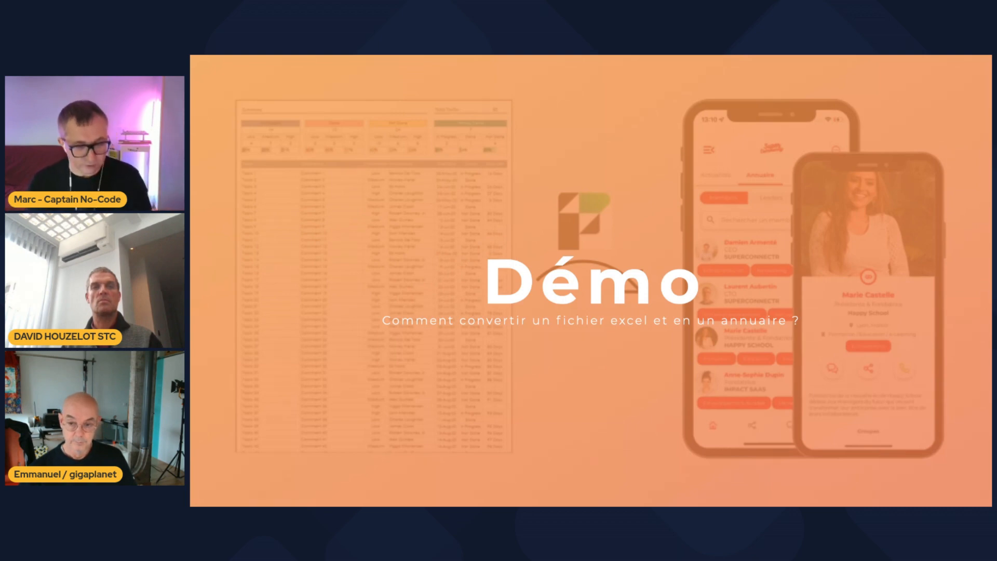
key(Escape)
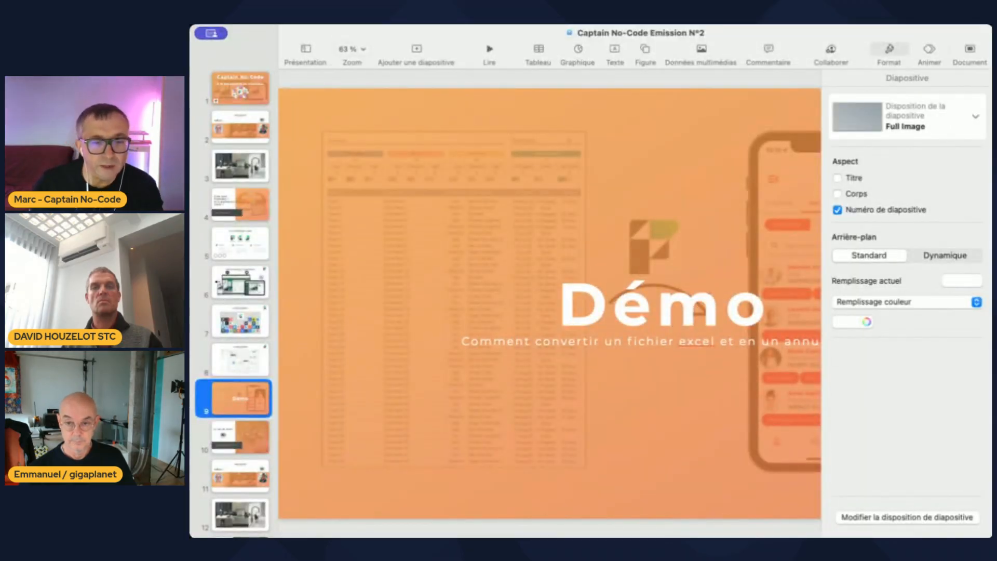
key(super+Tab)
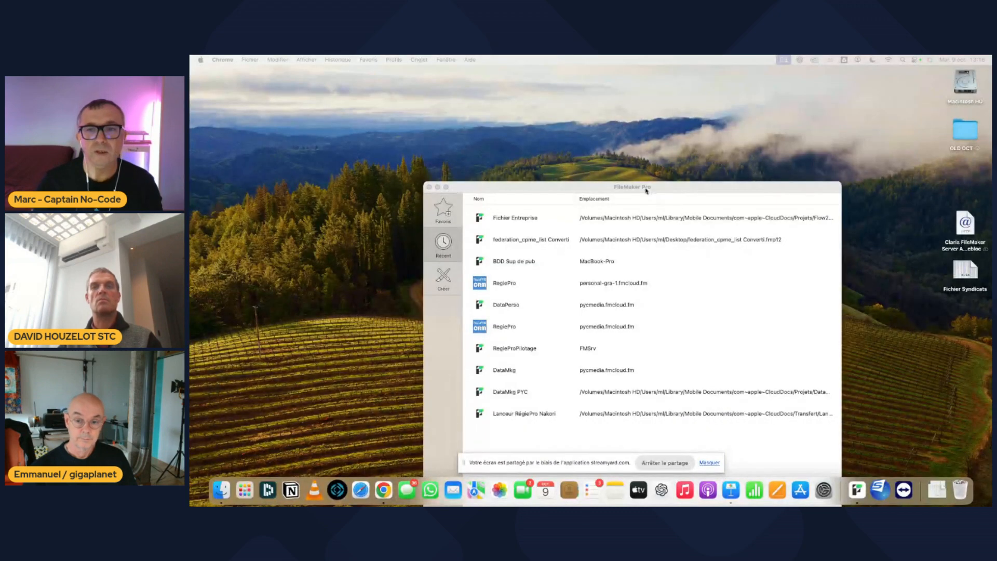
drag(646, 191, 474, 93)
- Open the Fichier Syndicats workbook in Excel, allow access to the desktop folder, and widen the window to show all columns
click(962, 271)
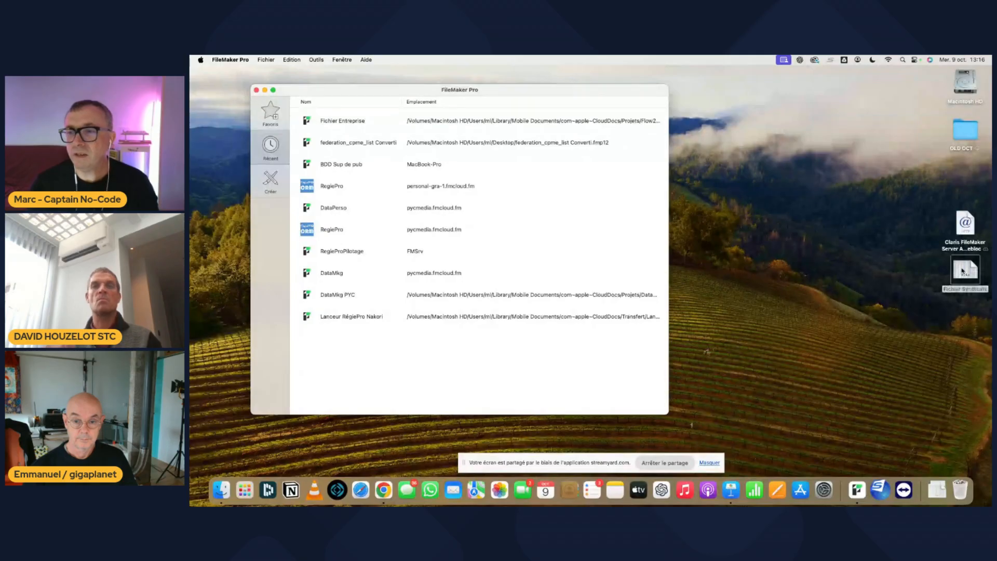
double_click(962, 271)
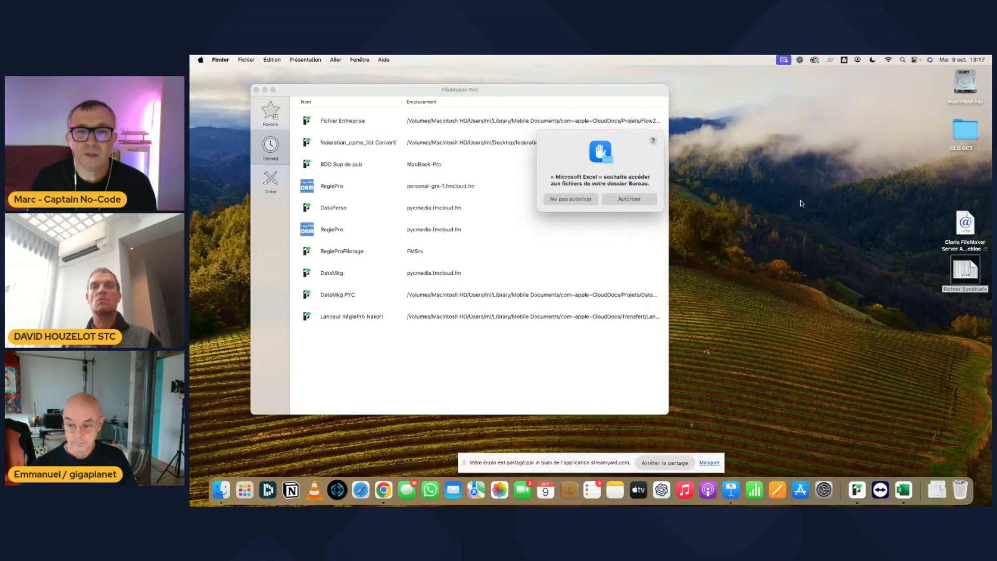
click(635, 200)
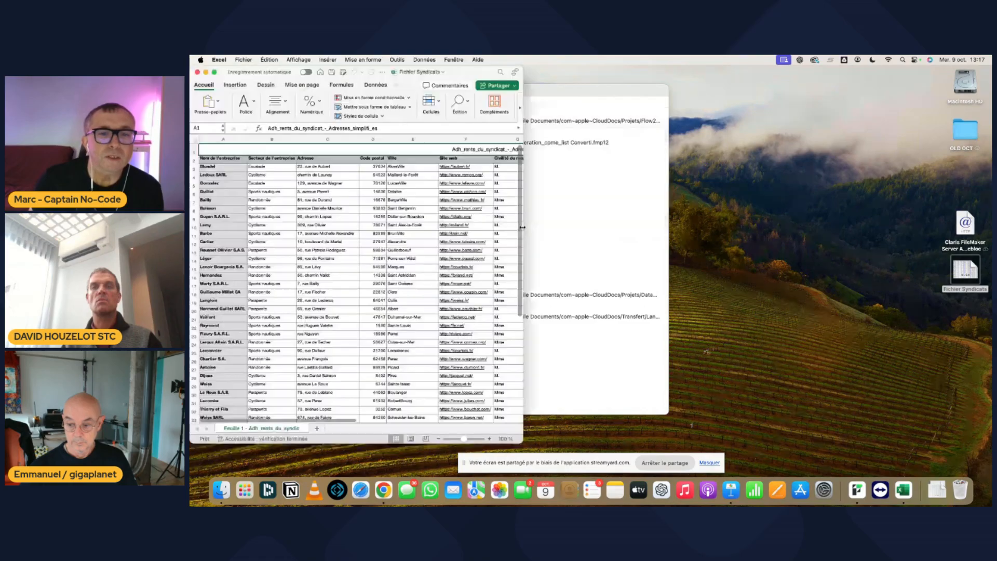
drag(523, 227, 565, 229)
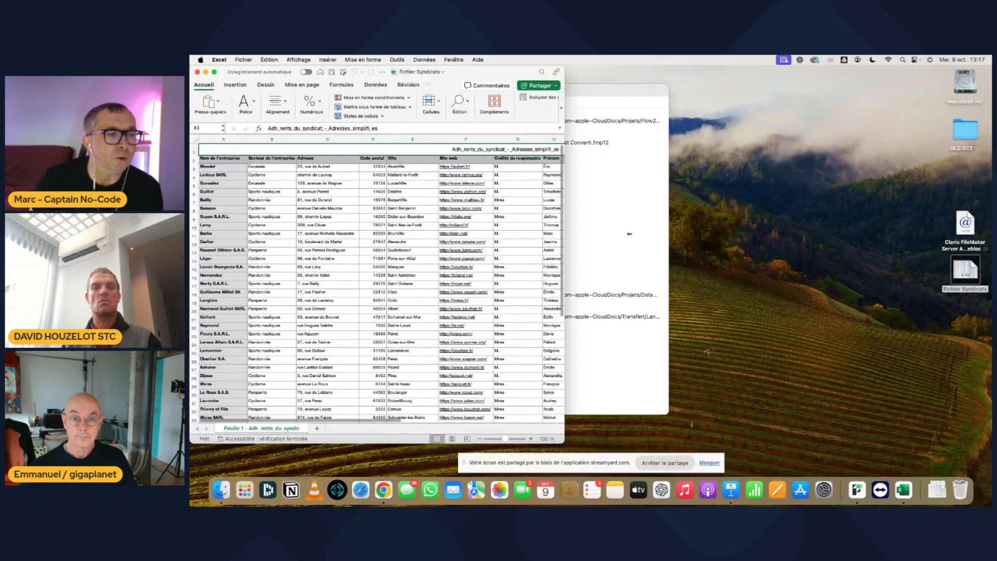
drag(630, 234, 922, 234)
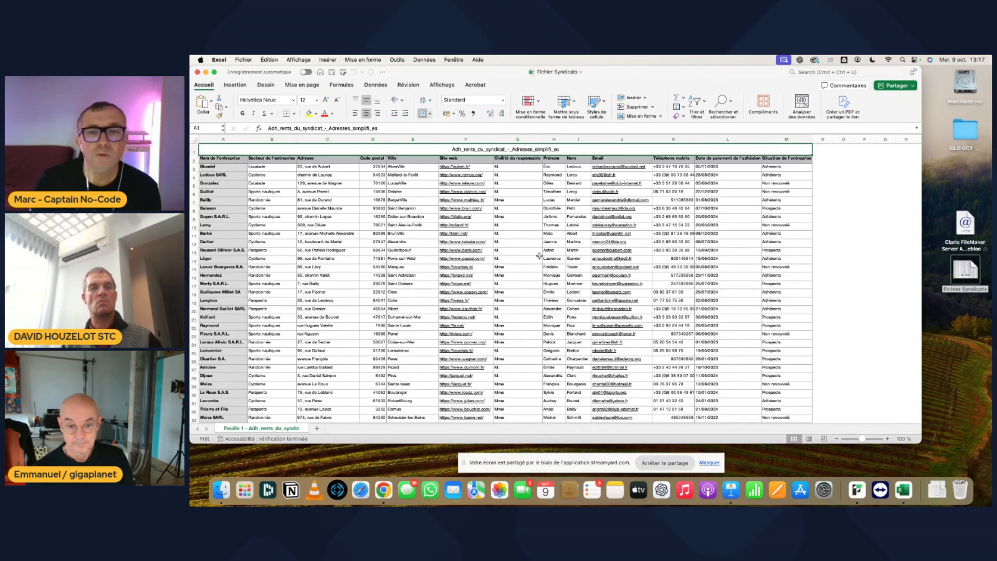
- Delete the title row above the column headers and save the workbook
right_click(195, 152)
click(255, 207)
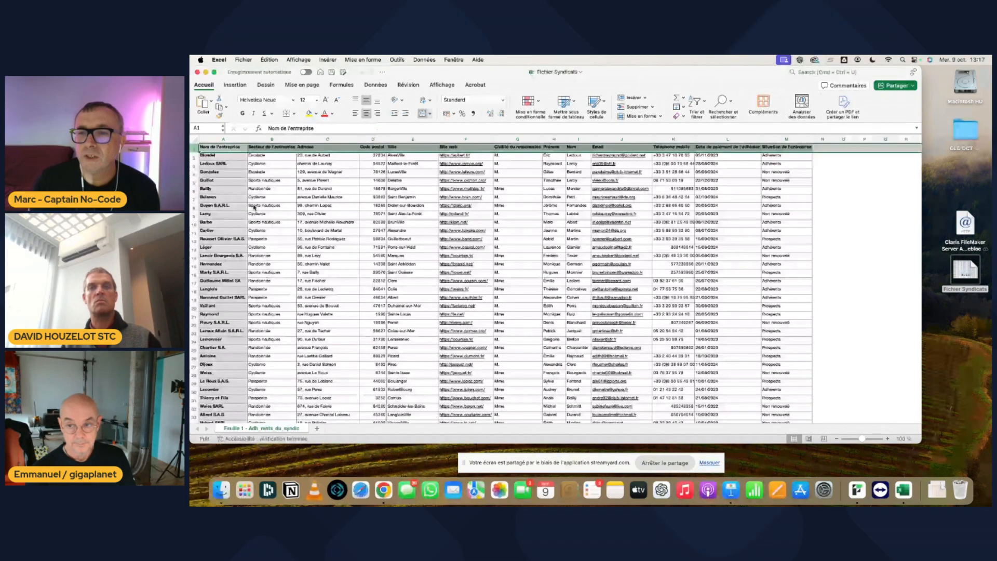
click(673, 231)
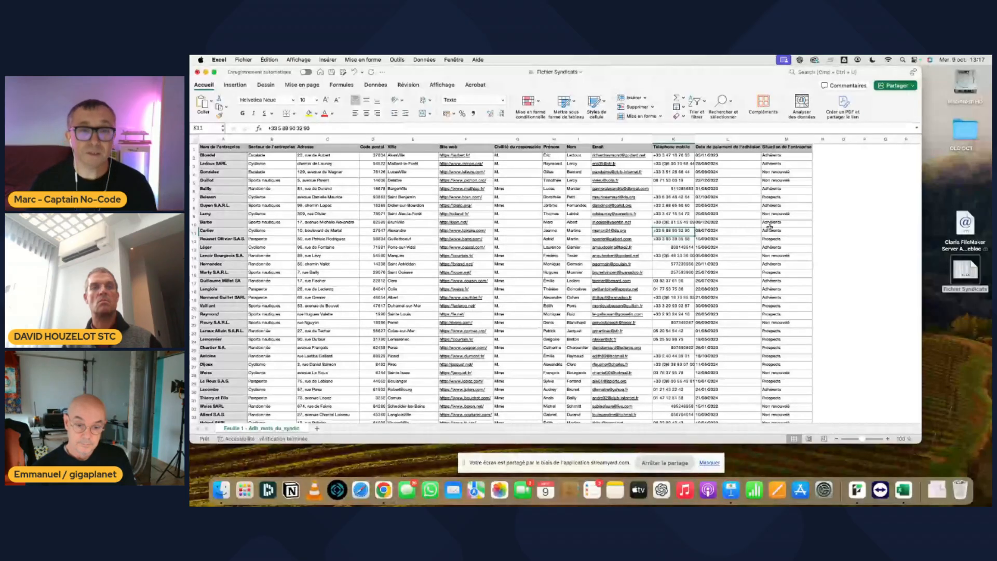
key(super+s)
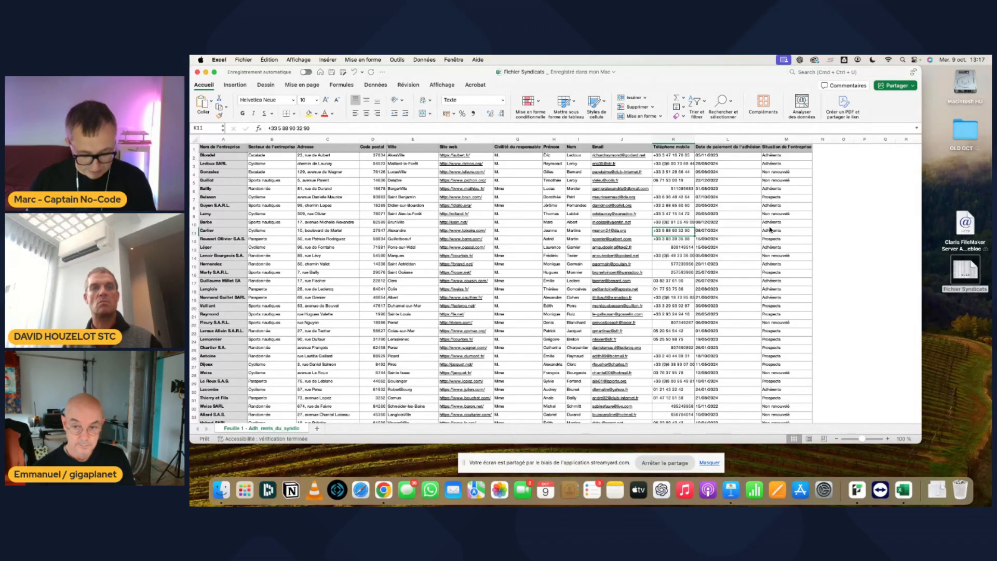
- Rename the worksheet as Adhérents and close the workbook
double_click(272, 428)
text(Ad)
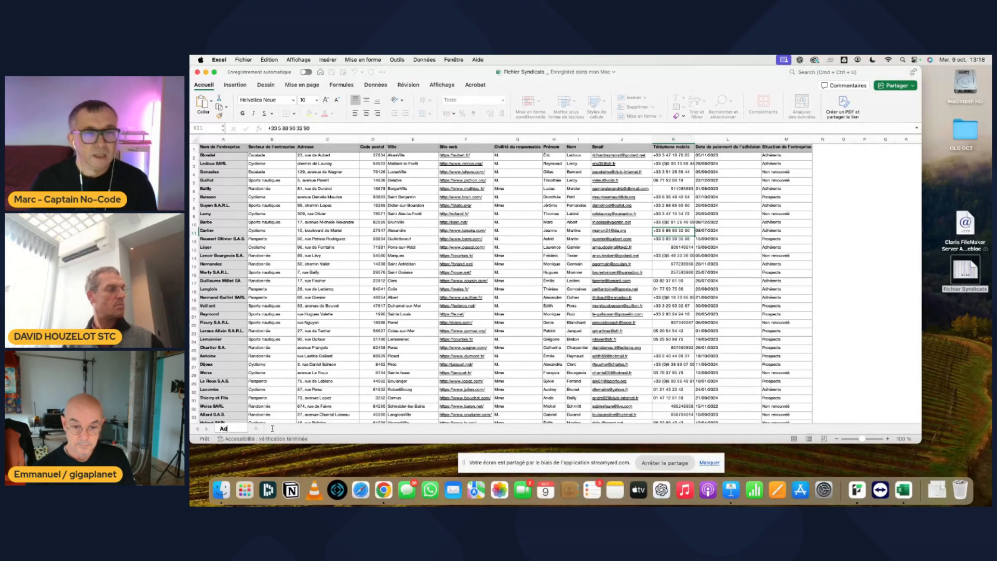
text(hérents)
key(Return)
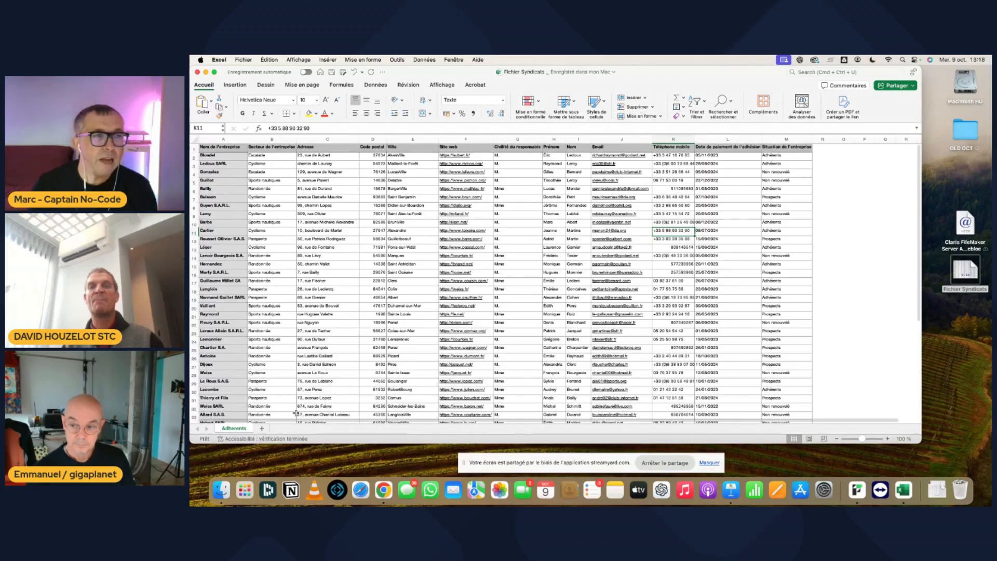
key(super+w)
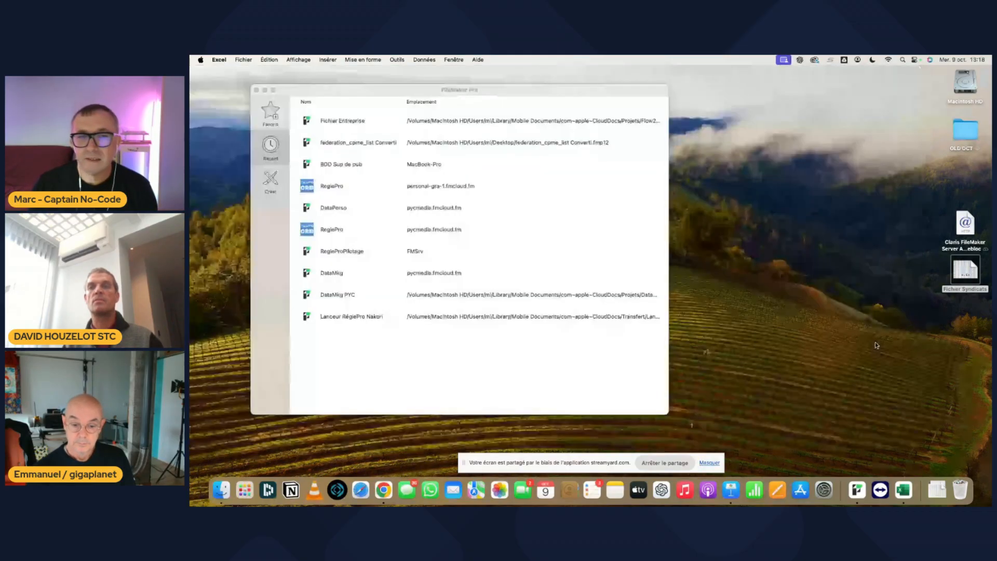
- Open the Fichier Syndicats workbook from the desktop with FileMaker Pro to start its conversion
click(827, 302)
click(927, 288)
drag(962, 272, 792, 206)
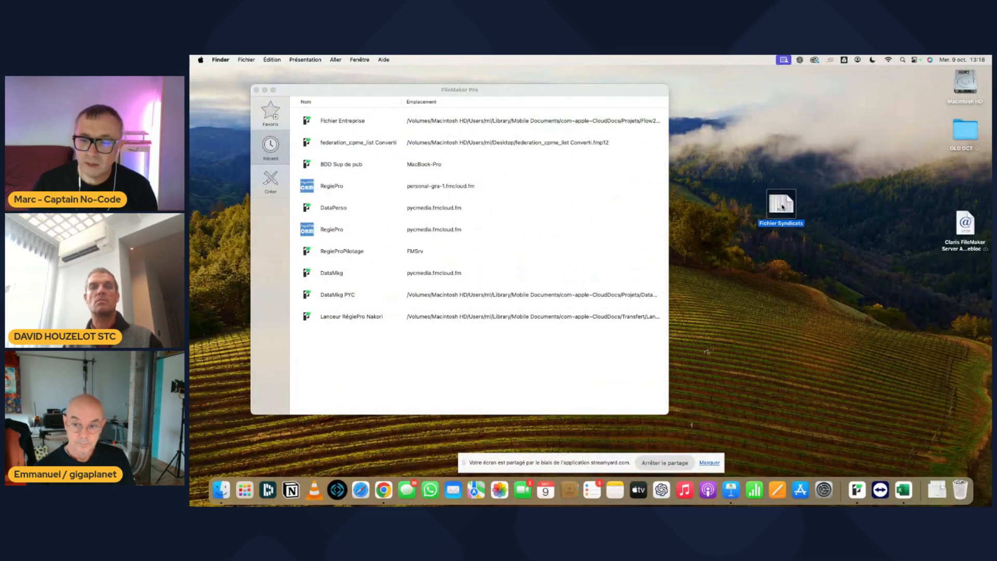
drag(782, 208, 786, 241)
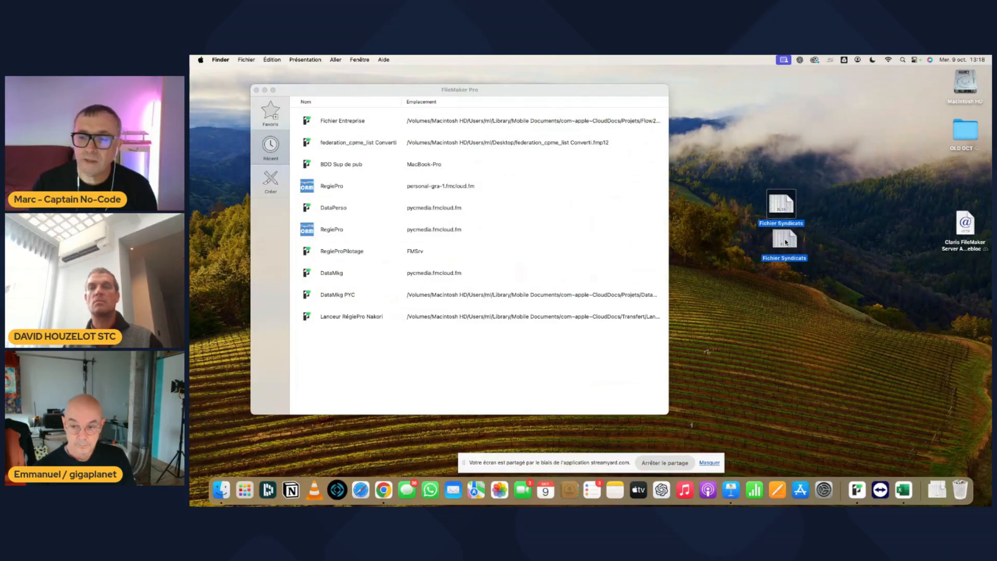
drag(786, 241, 856, 489)
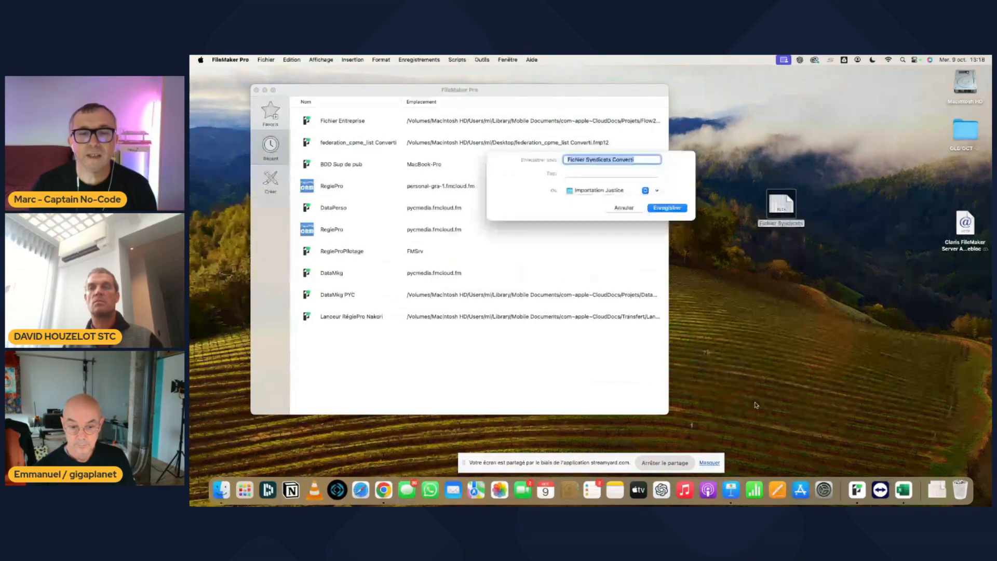
- Save the converted database to the Bureau folder under the name Fichier Syndicats
click(658, 191)
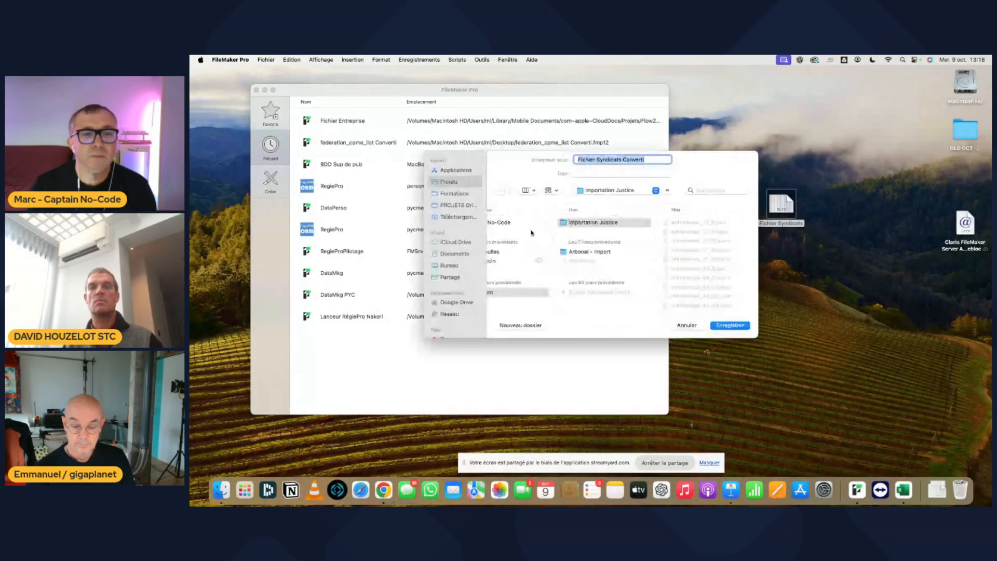
click(451, 266)
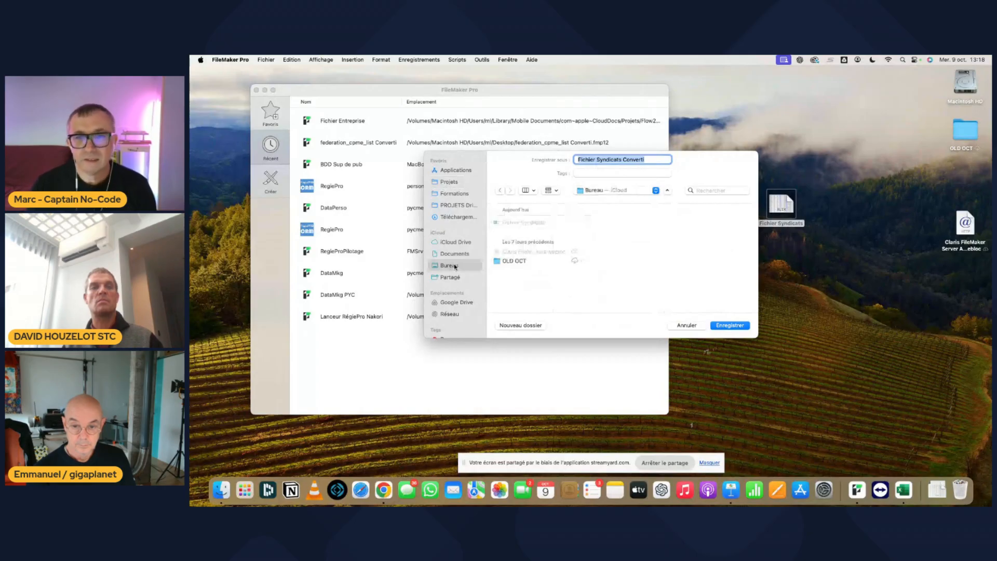
click(652, 160)
key(BackSpace)
key(BackSpace)
key(BackSpace)
key(BackSpace)
key(BackSpace)
key(BackSpace)
key(BackSpace)
key(BackSpace)
key(BackSpace)
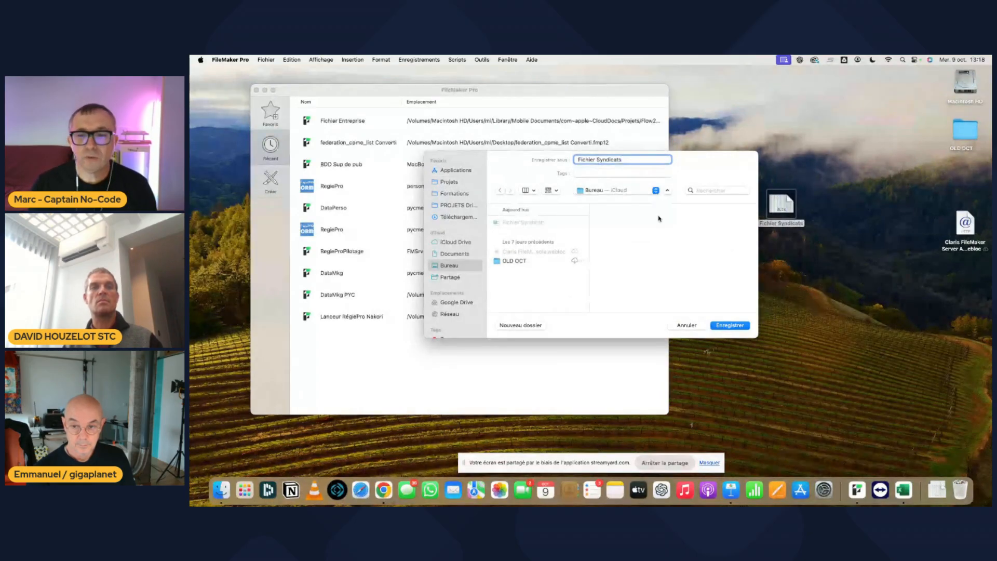
click(740, 326)
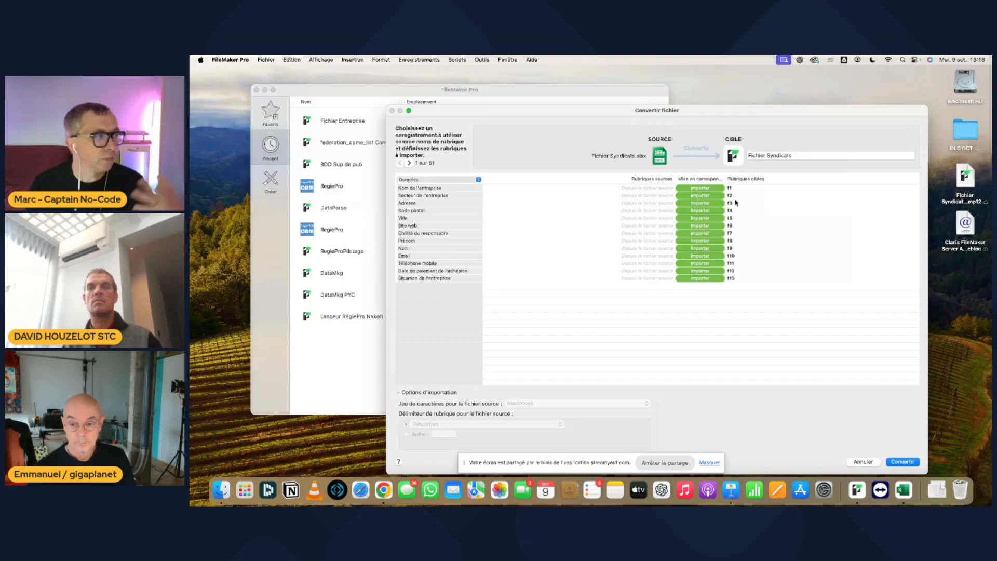
- Use the first record as field names and convert the file into a FileMaker database
click(464, 179)
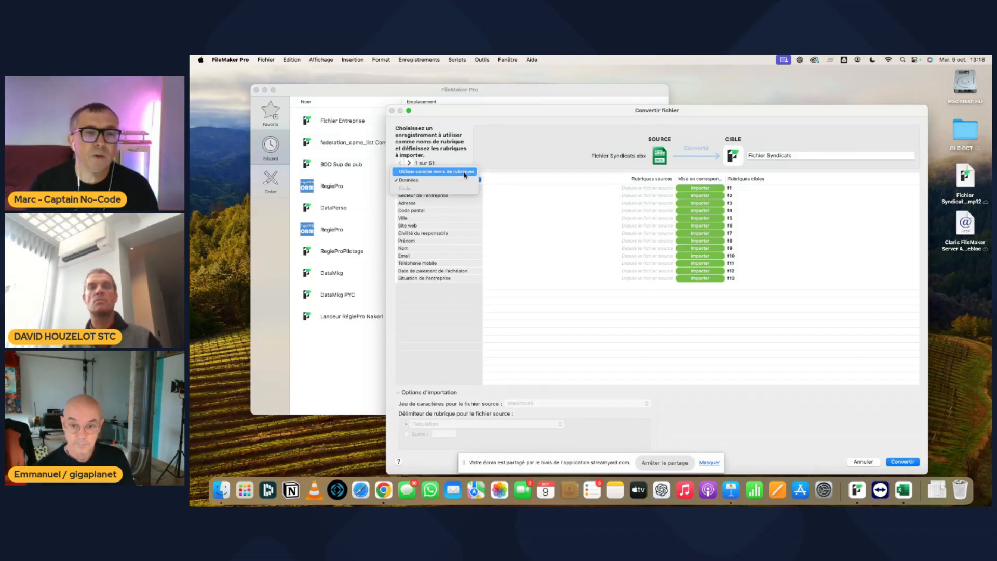
click(465, 172)
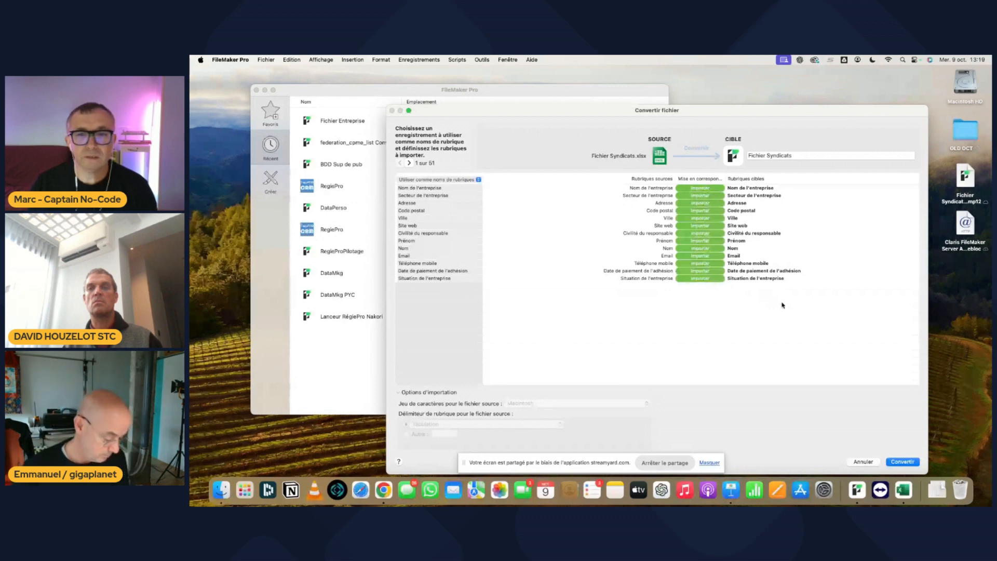
click(902, 462)
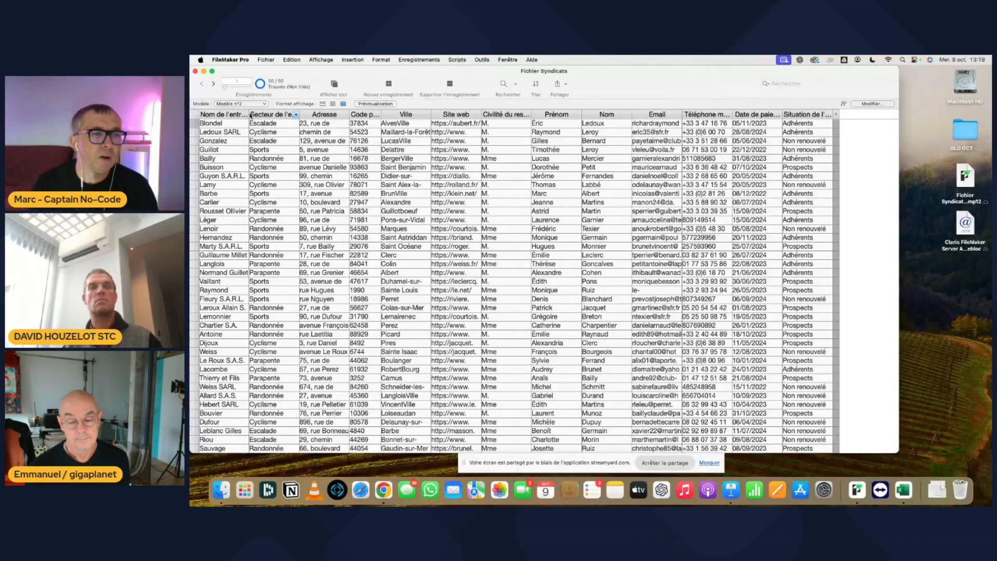
- Widen the Nom de l'entreprise column and enlarge the window to fit all the table's columns
drag(250, 114, 354, 117)
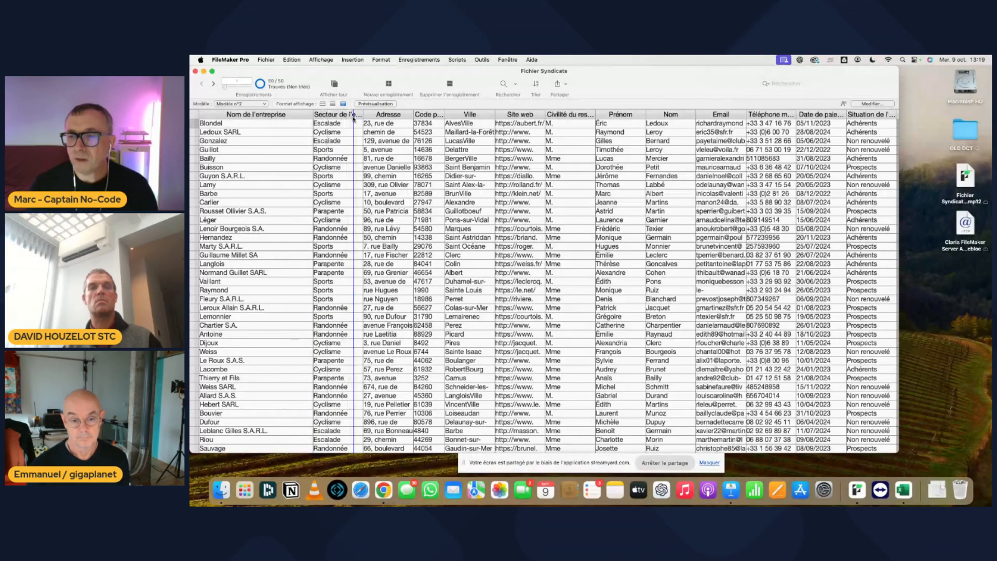
drag(353, 117, 353, 117)
drag(899, 292, 945, 292)
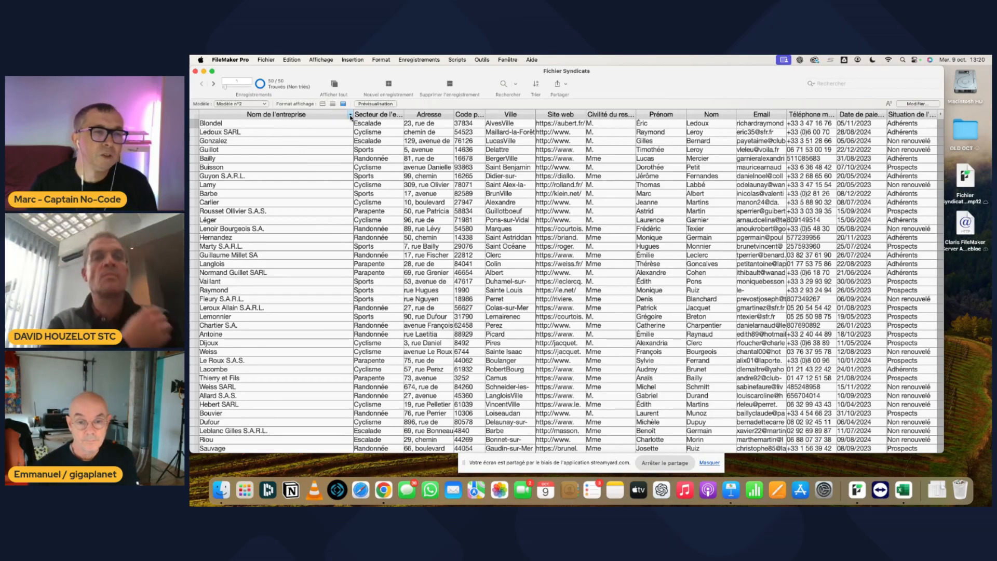
- Sort the records by Nom de l'entreprise in ascending order
click(351, 115)
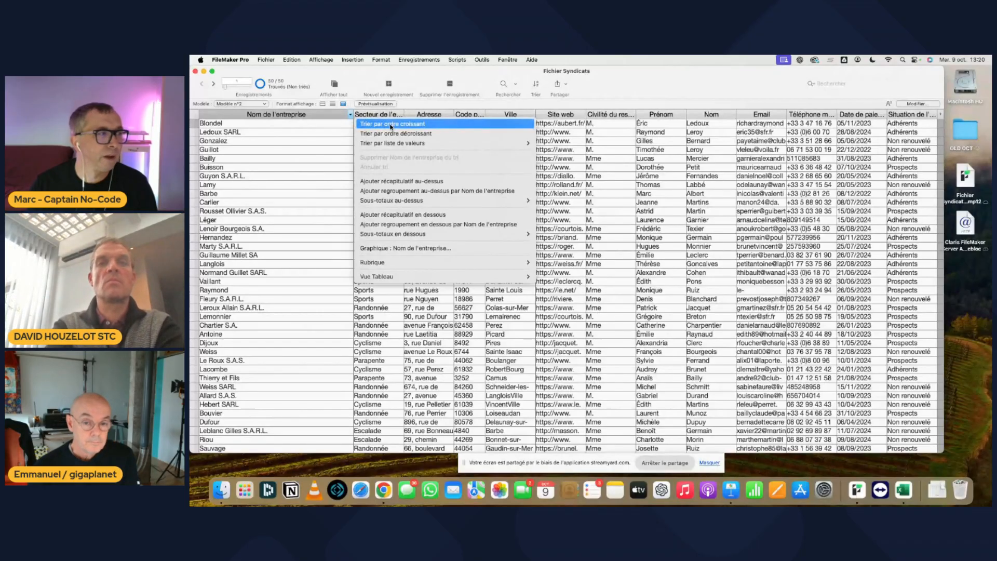
click(390, 124)
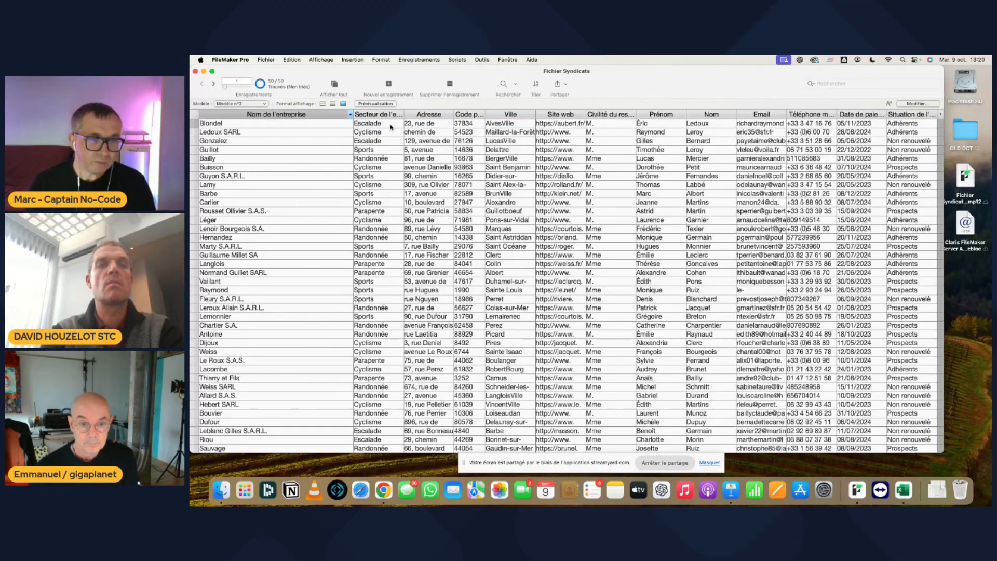
click(291, 114)
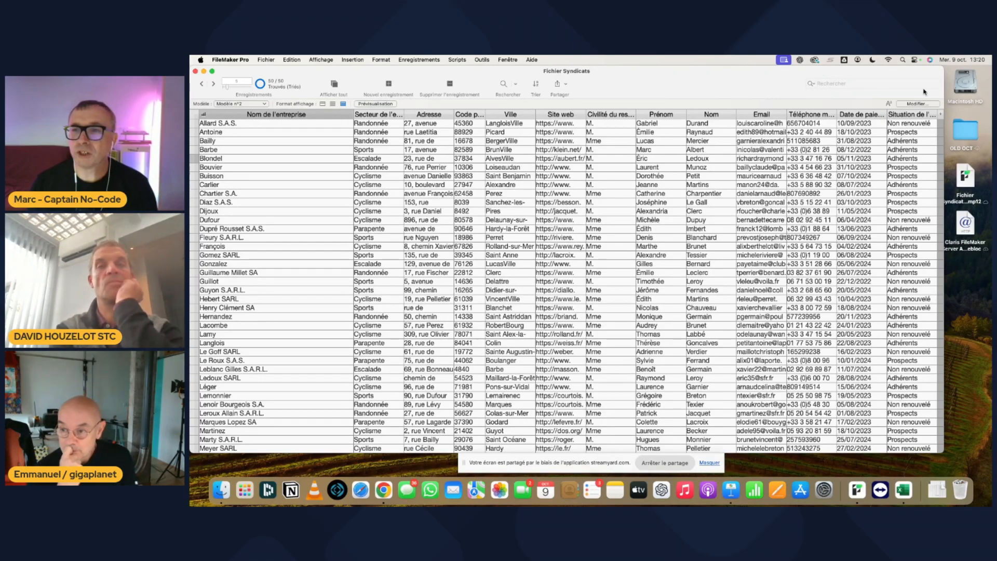
- Search all records for the company "lamy" with the quick search
click(829, 83)
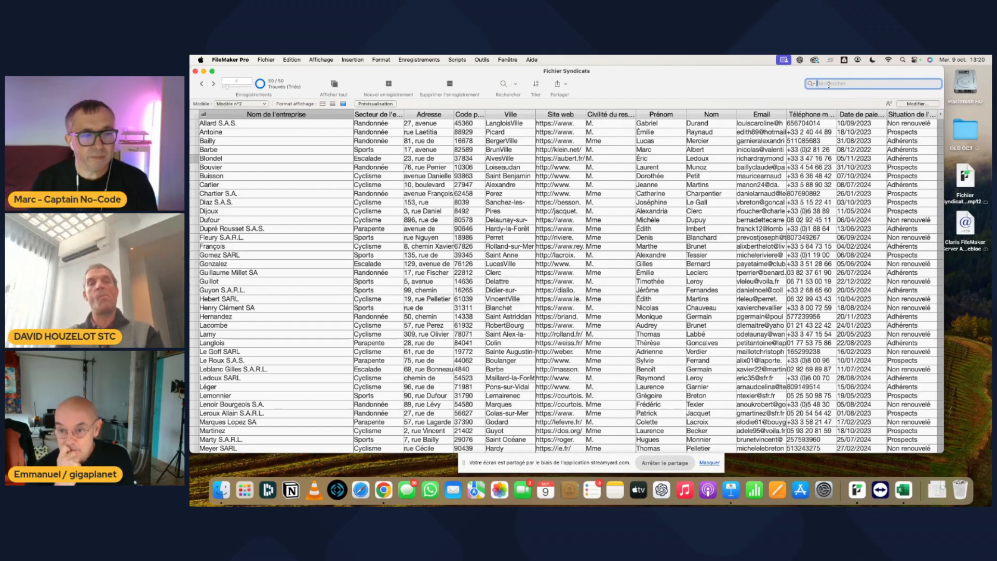
text(lam)
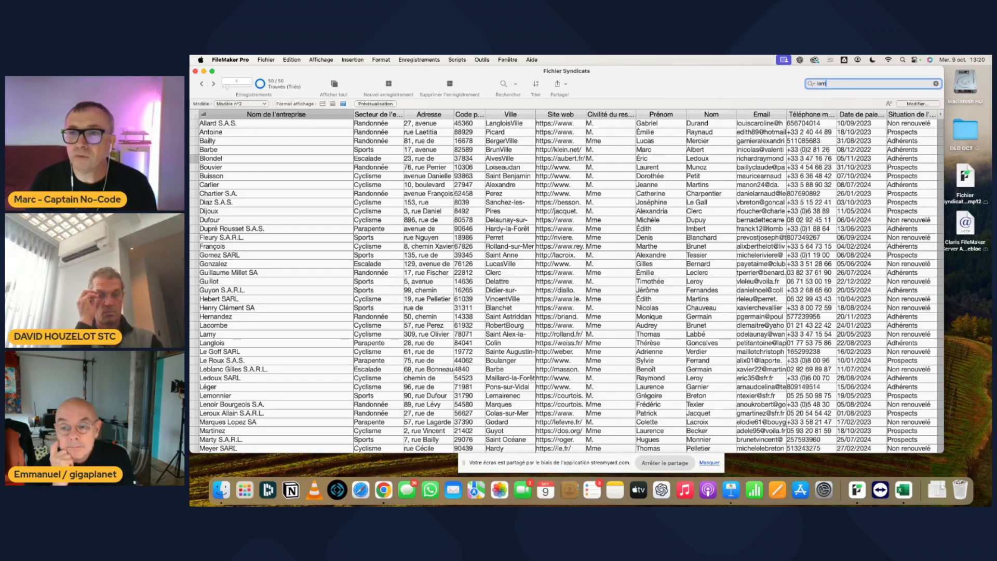
text(y)
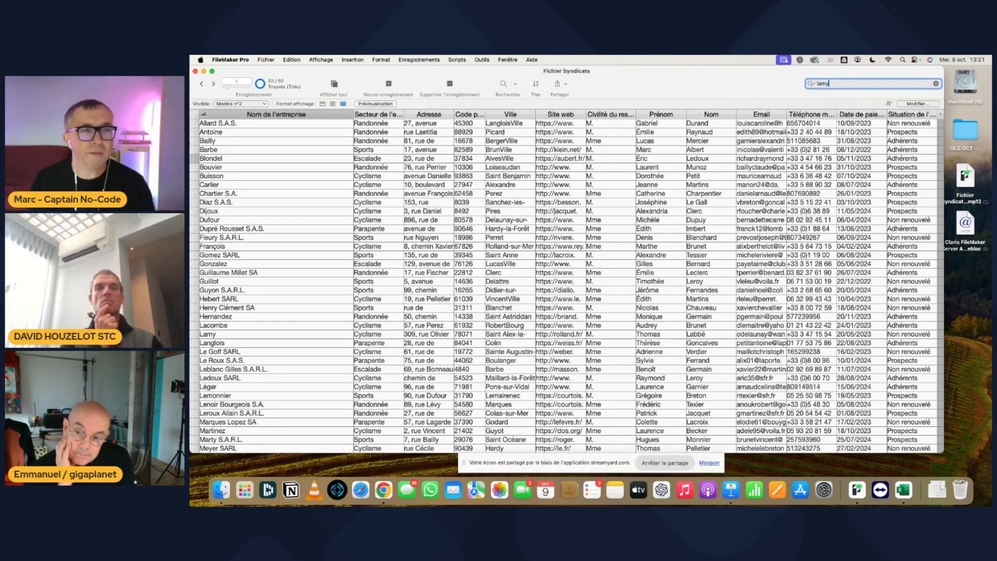
key(Return)
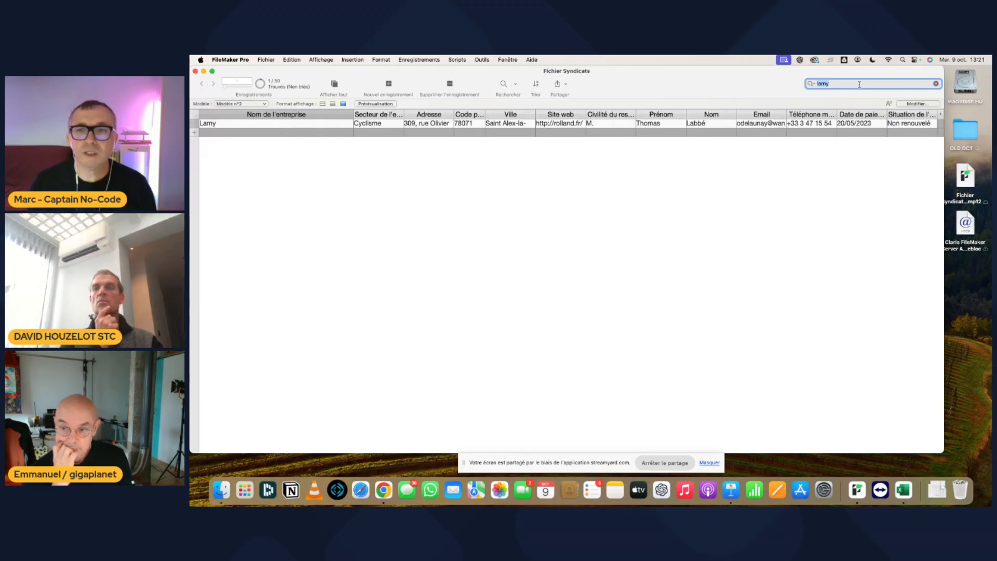
- Search all records for "cyclisme" with the quick search
key(super+a)
text(cycliseme)
key(BackSpace)
key(BackSpace)
key(BackSpace)
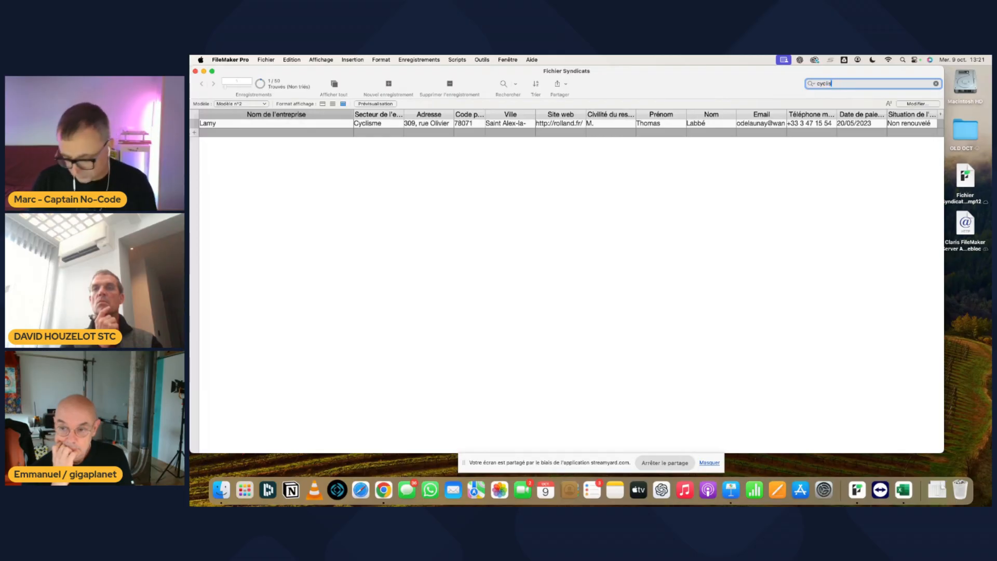
text(me)
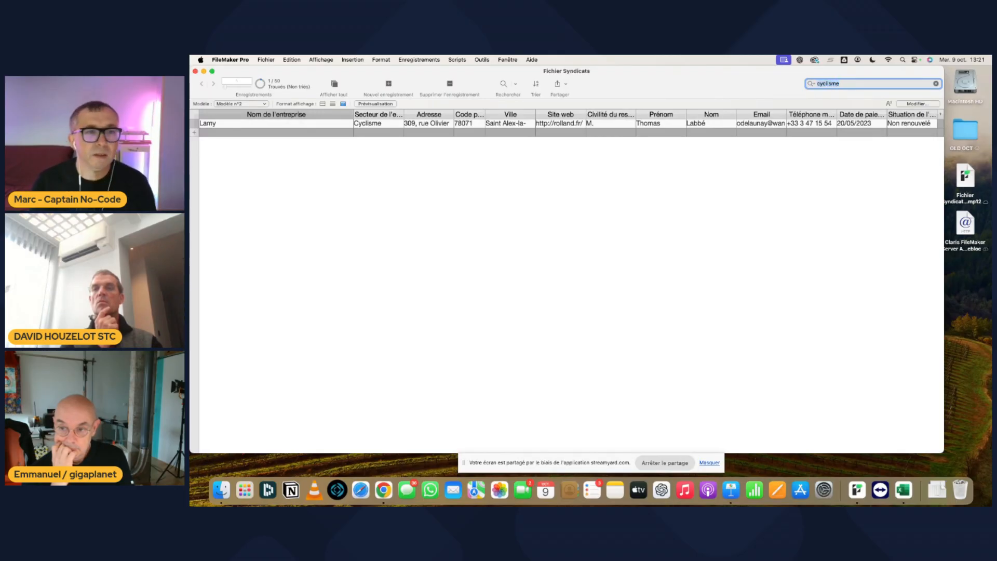
key(Return)
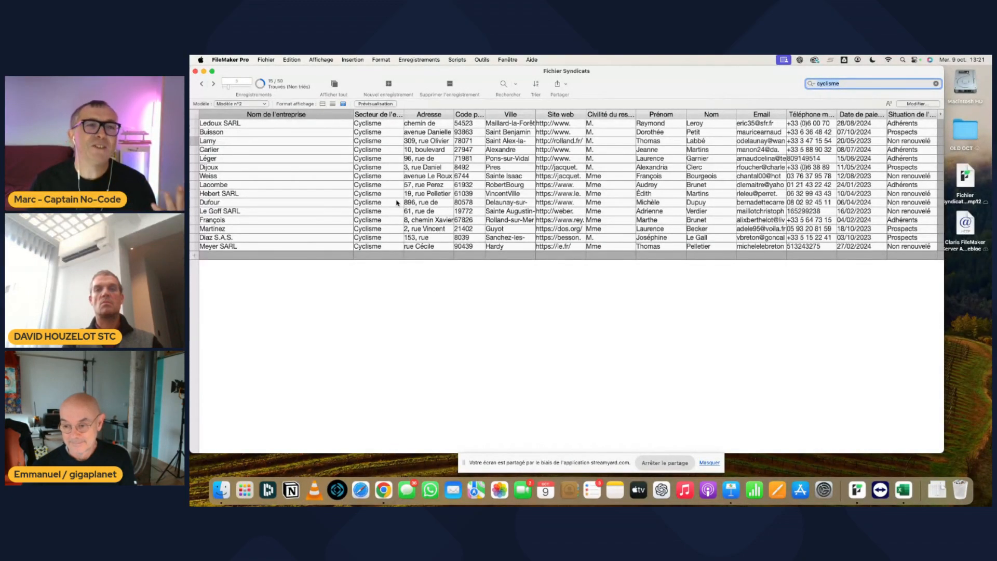
- Find the records whose company status field (Situation de l'entreprise) contains "prospect", using a Find mode request
click(321, 59)
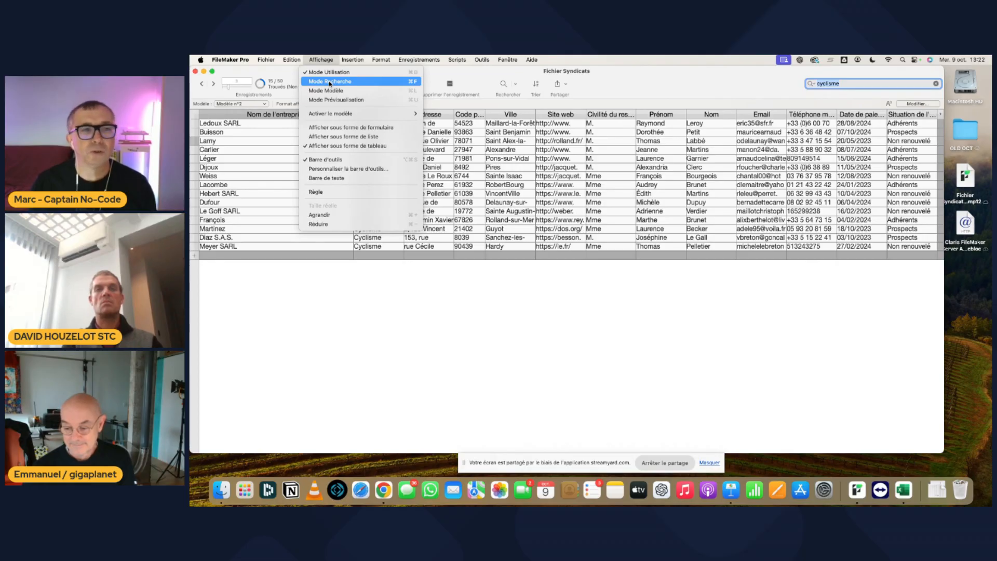
click(330, 82)
click(895, 125)
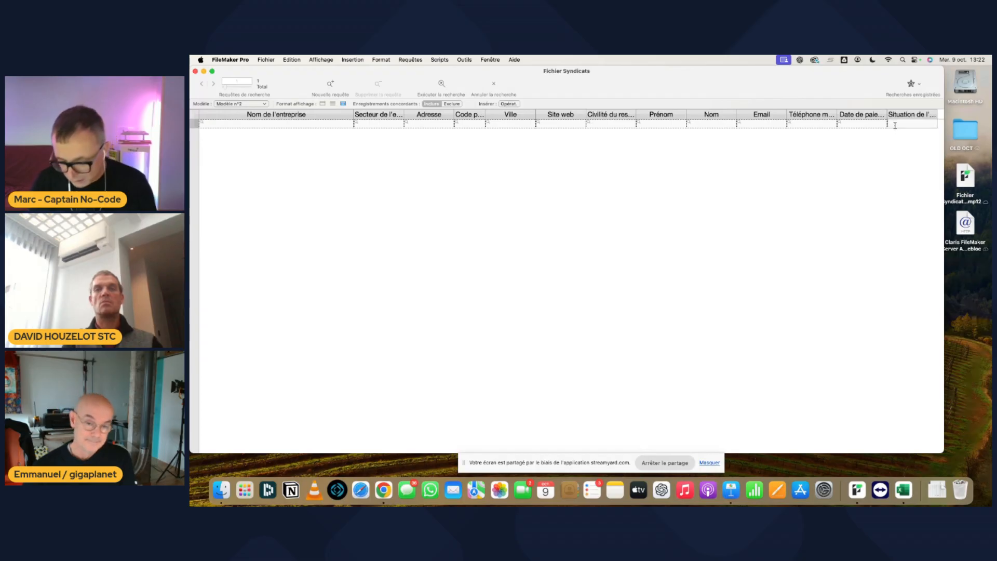
text(pros)
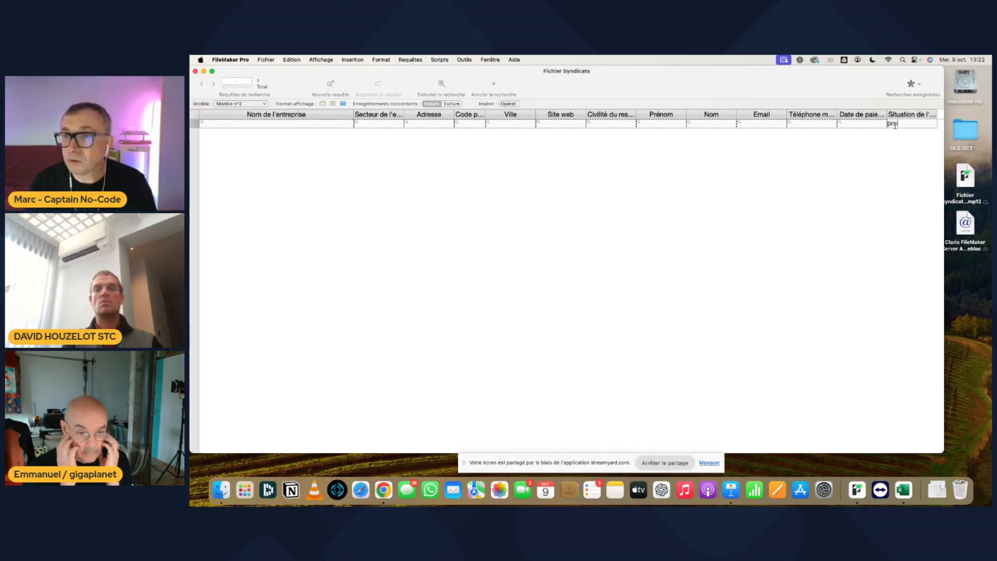
text(pect)
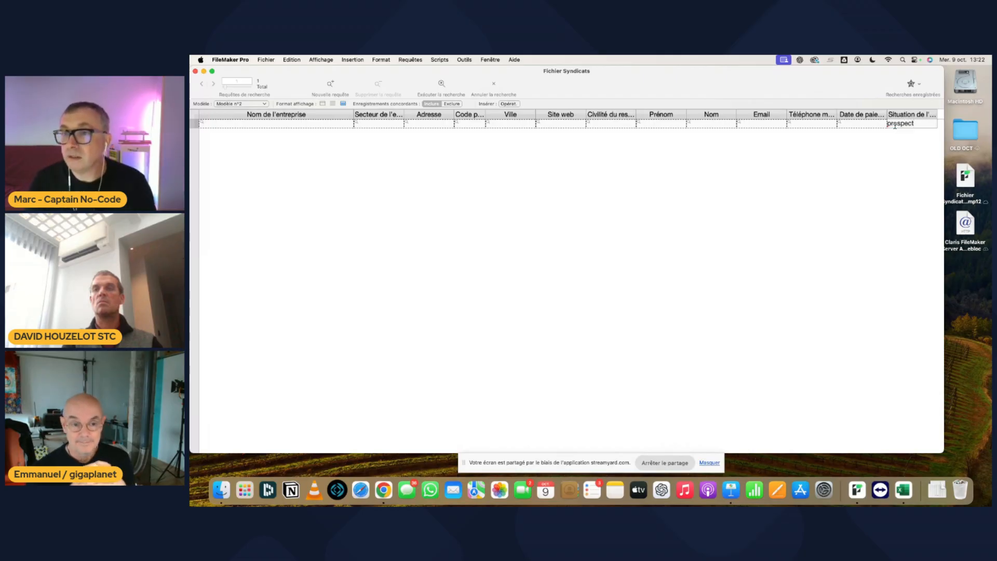
key(Return)
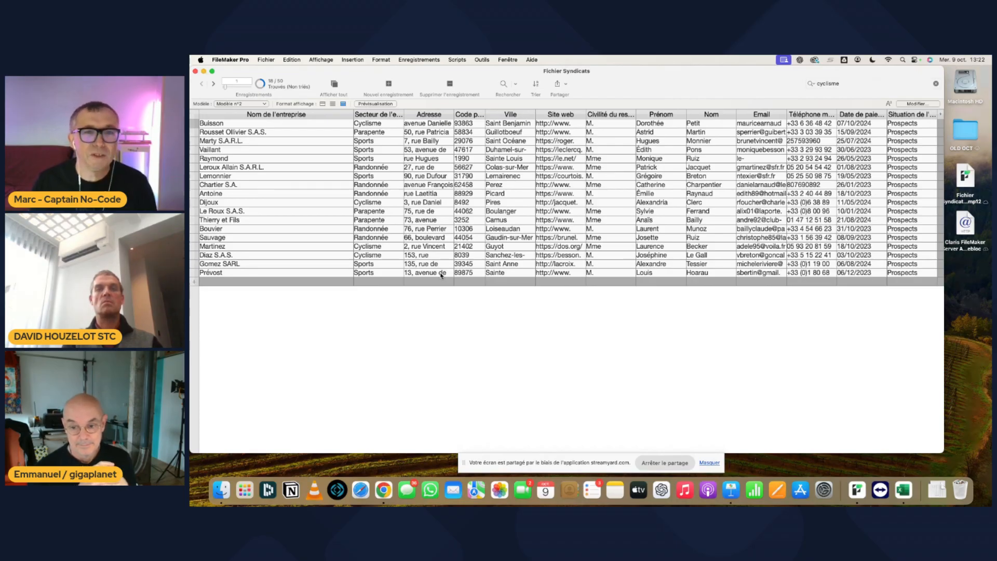
- Enter Layout mode and switch to the form layout Modèle n°1
click(329, 60)
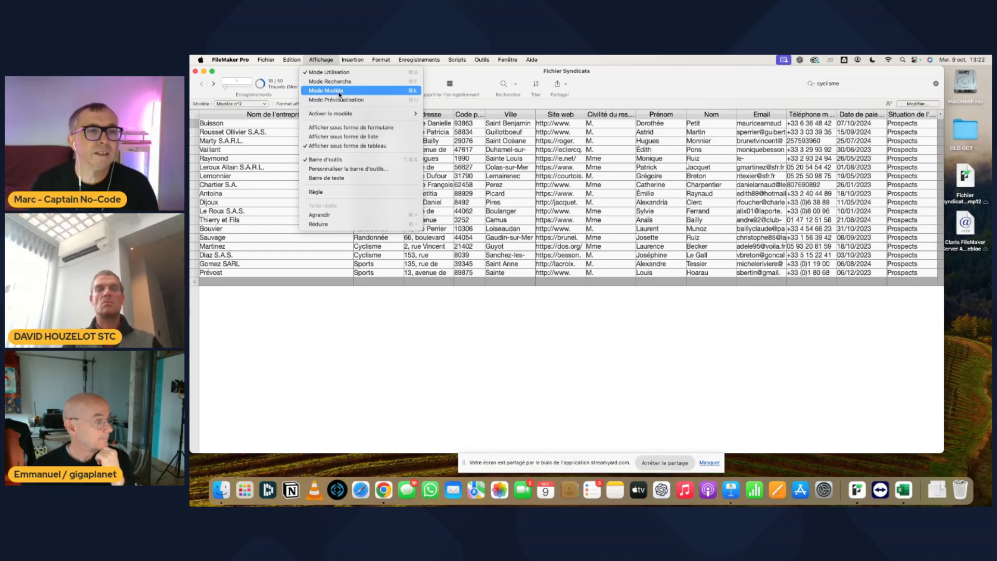
click(339, 92)
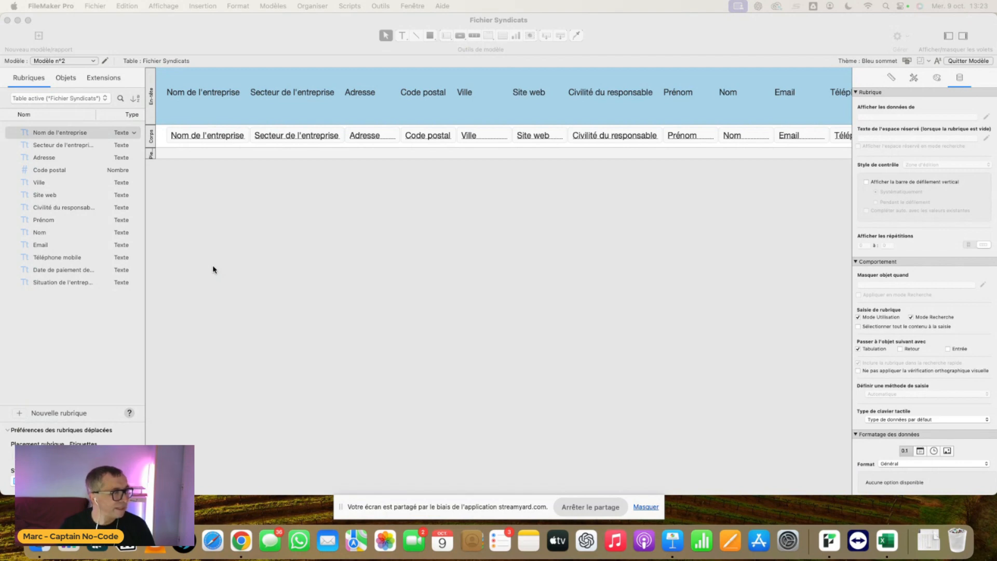
click(90, 61)
click(90, 52)
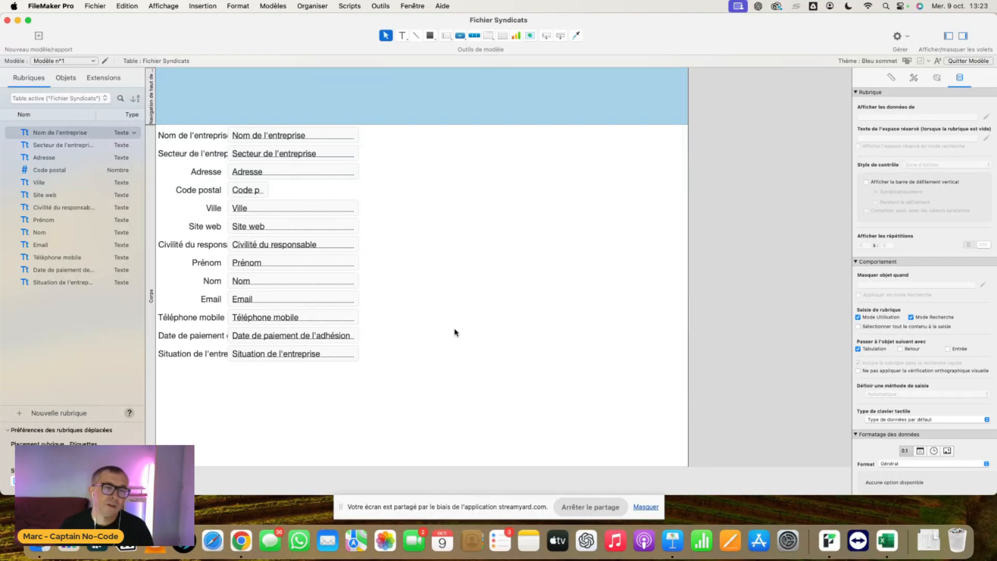
- Shift the other fields down the form, and place the Nom de l'entreprise label above its widened field
drag(421, 390, 166, 156)
drag(281, 154, 285, 237)
drag(195, 139, 243, 194)
drag(295, 136, 261, 157)
drag(328, 155, 393, 154)
drag(239, 192, 225, 145)
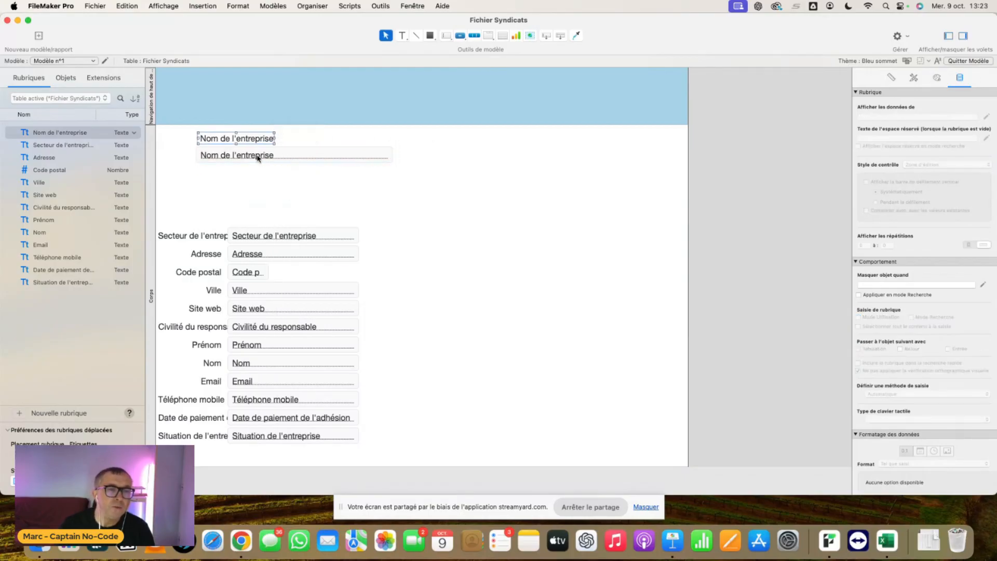
click(261, 156)
drag(393, 155, 409, 155)
click(329, 197)
- Format the Nom de l'entreprise field's text as bold at size 18
click(318, 155)
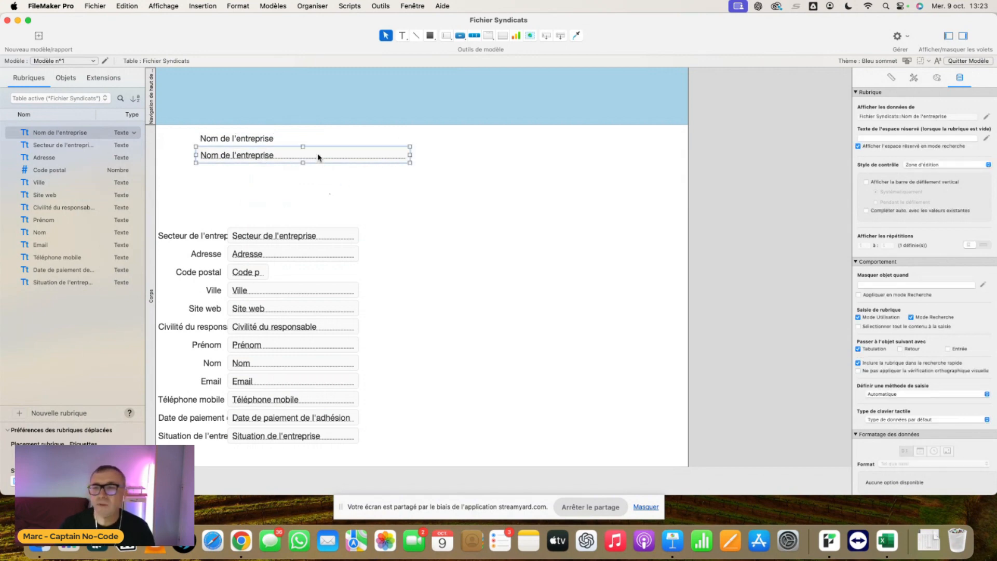
click(913, 77)
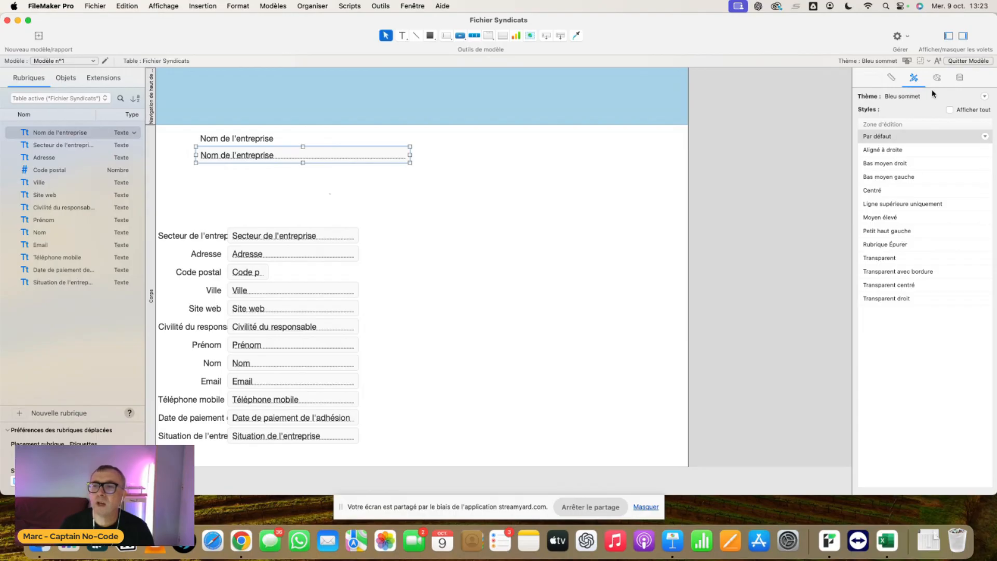
click(940, 78)
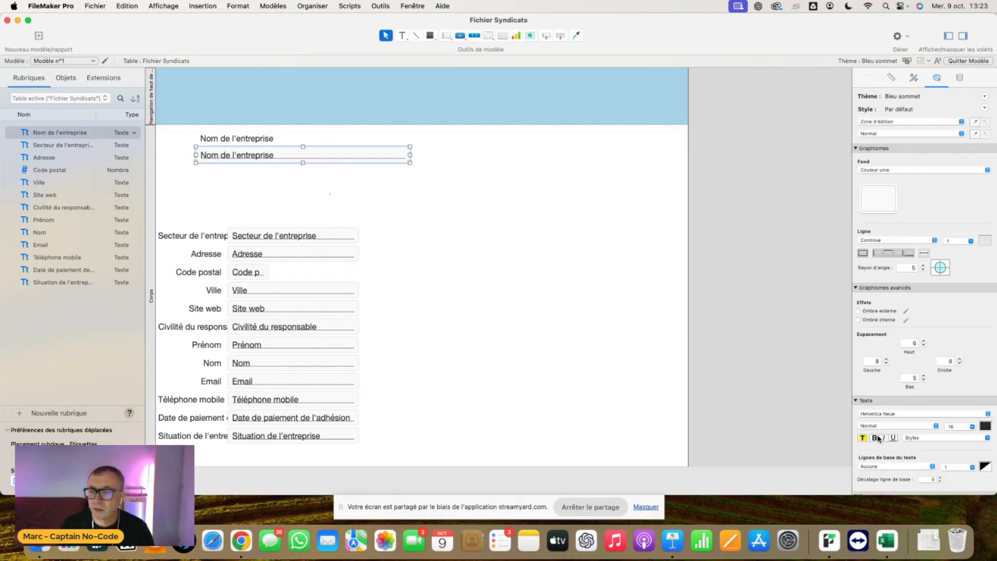
click(874, 437)
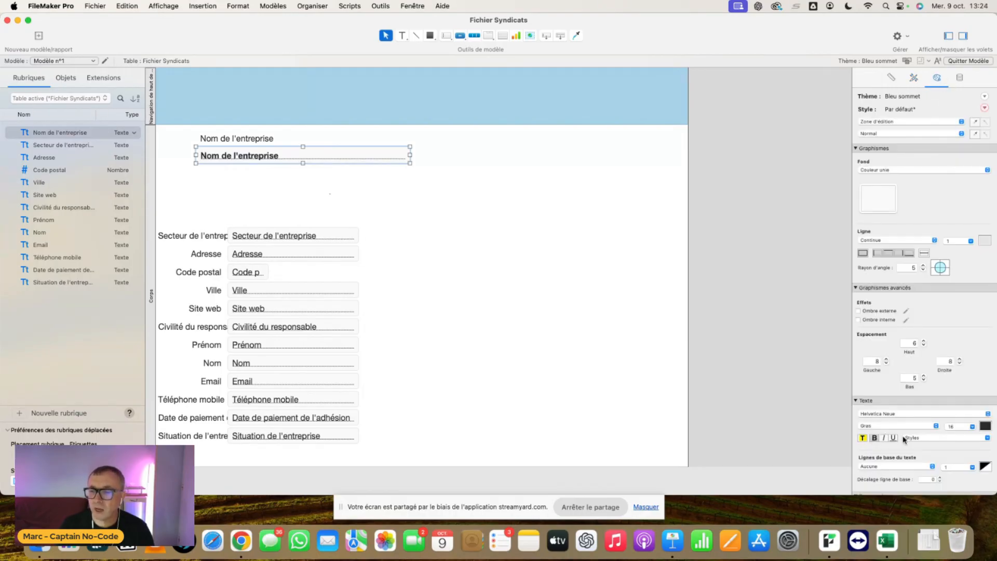
click(972, 427)
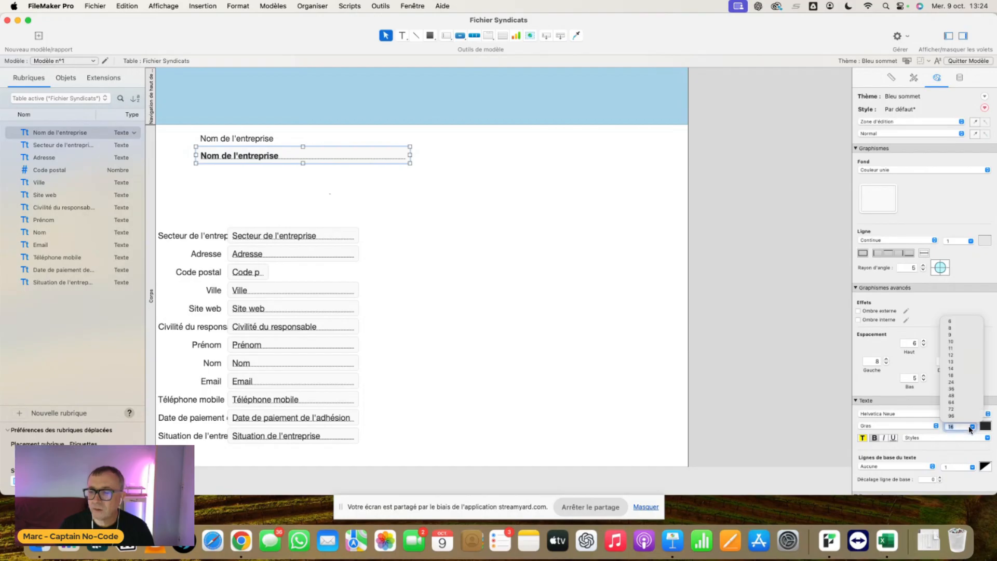
click(952, 376)
click(498, 268)
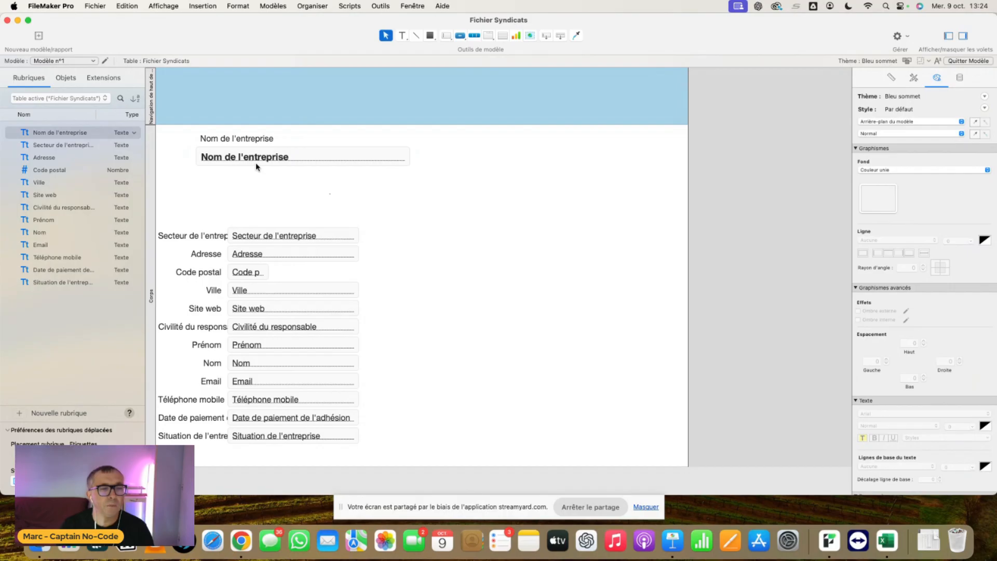
- Move the Secteur de l'entreprise field directly beneath the Nom de l'entreprise field and return to Browse mode
drag(311, 237, 285, 185)
click(339, 201)
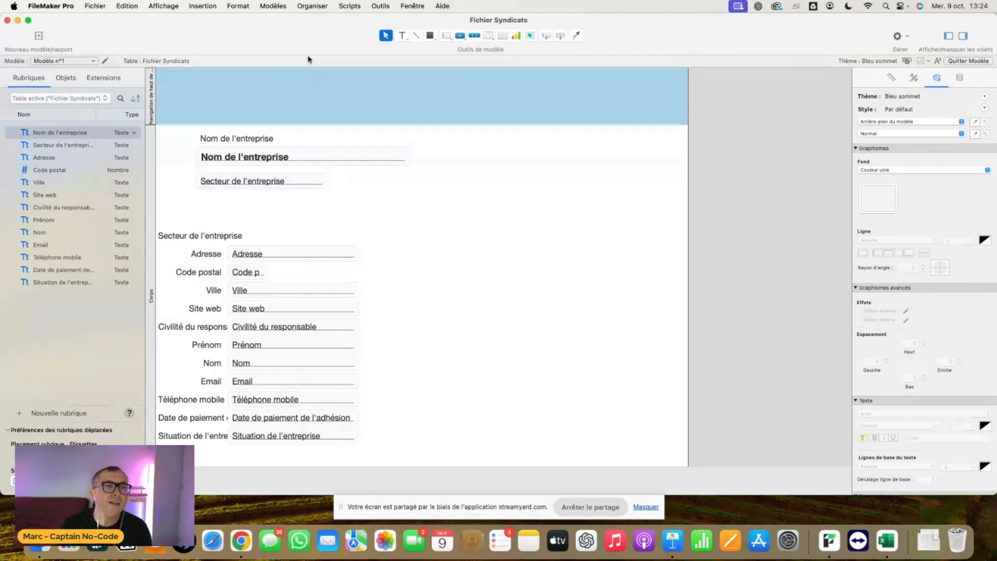
click(164, 6)
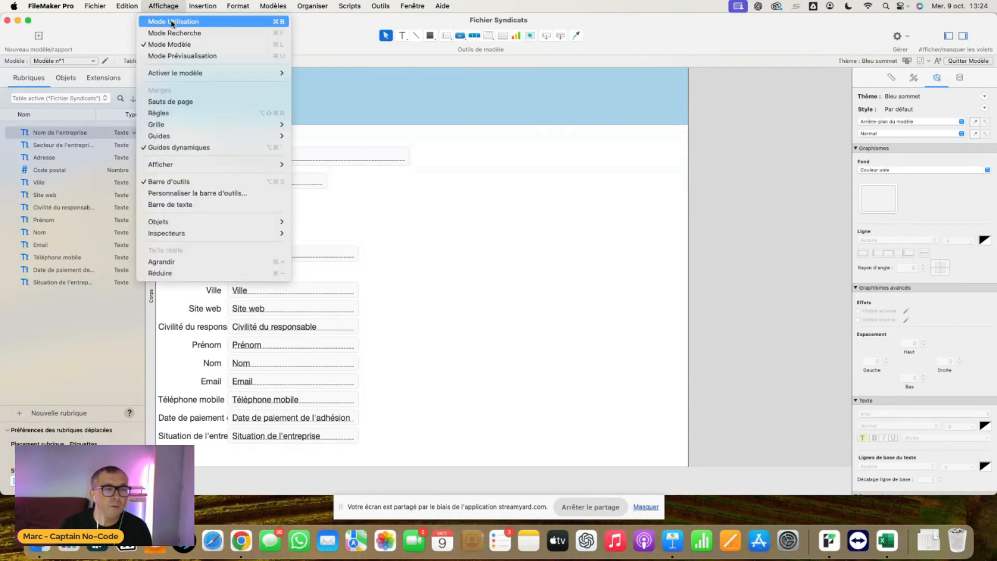
click(171, 21)
- Page through the found records on the form to examine the Nom de l'entreprise and Secteur de l'entreprise fields
click(123, 180)
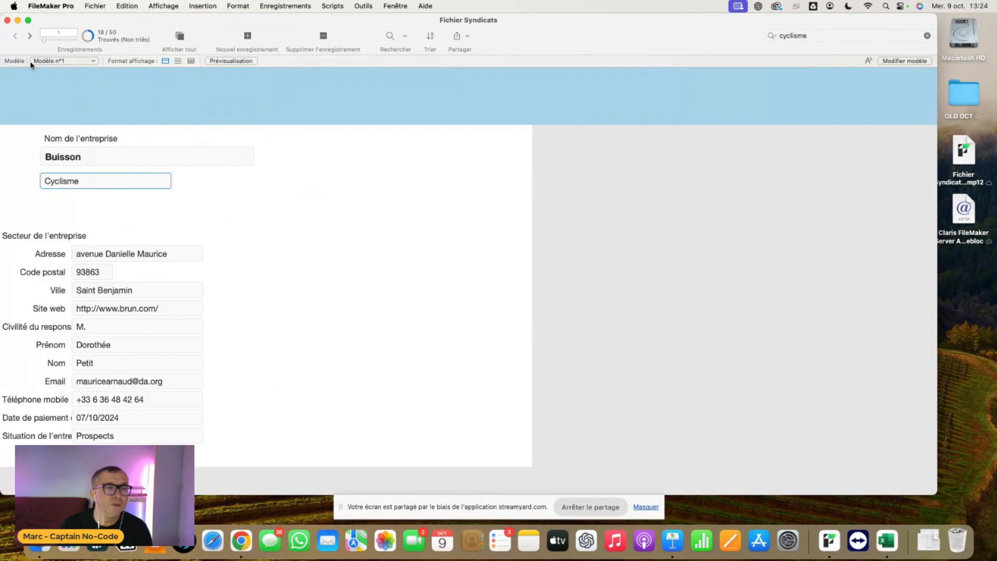
click(29, 36)
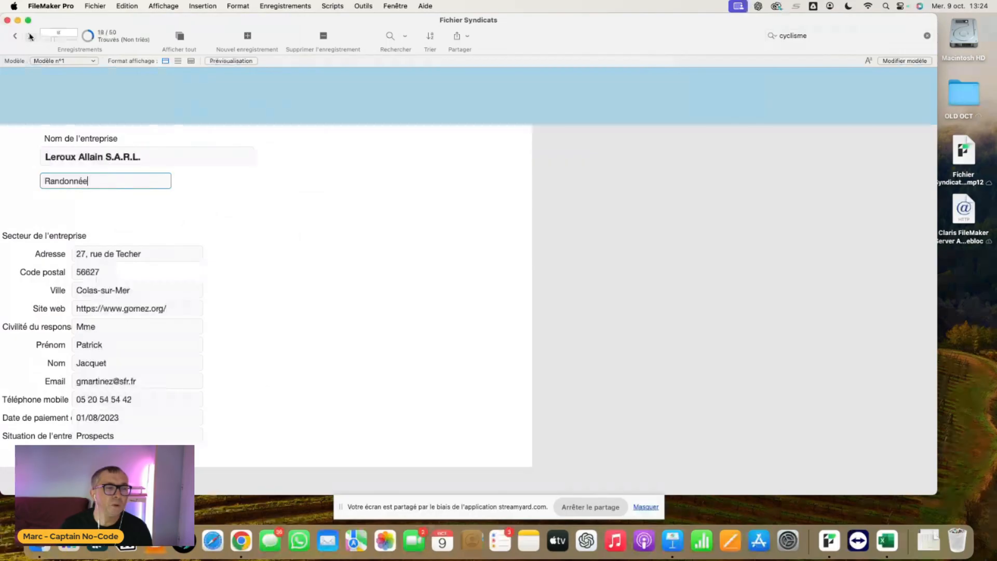
click(30, 35)
click(30, 36)
click(172, 197)
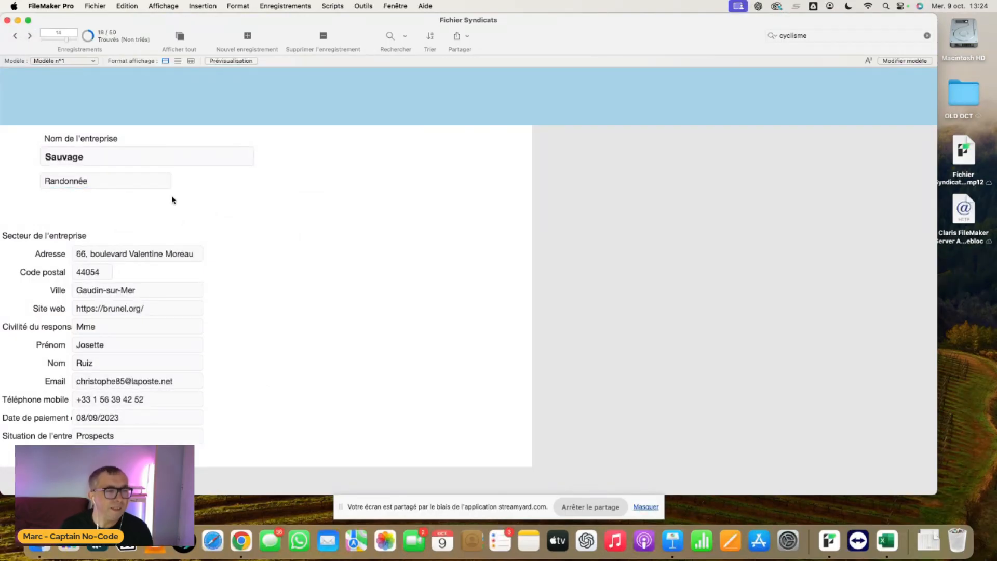
click(158, 185)
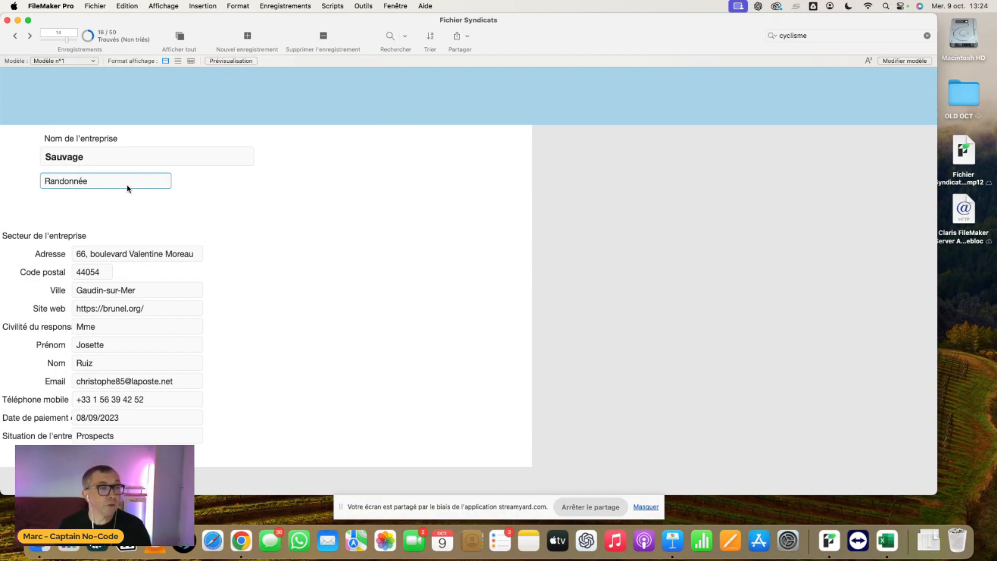
click(29, 36)
click(29, 36)
click(30, 37)
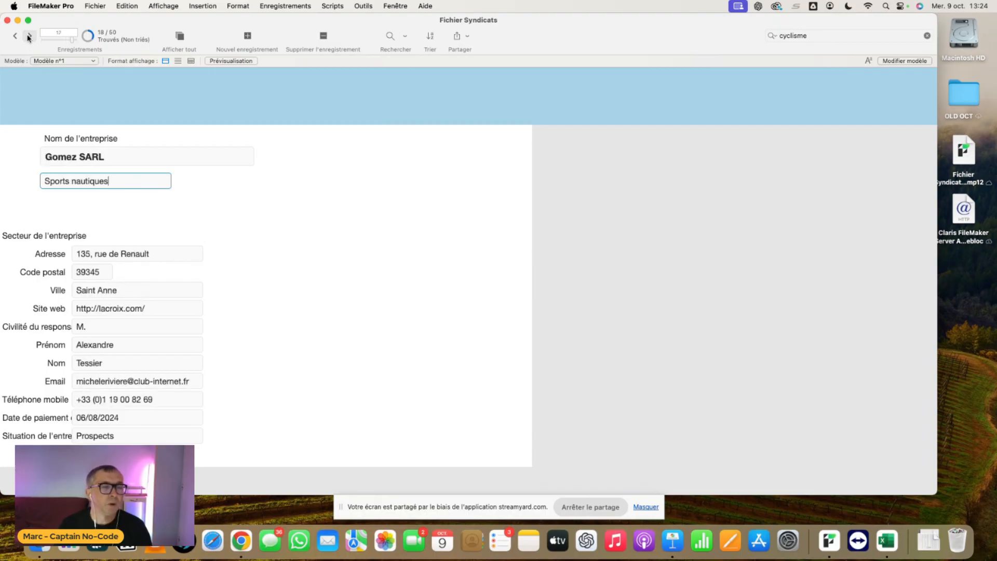
click(29, 37)
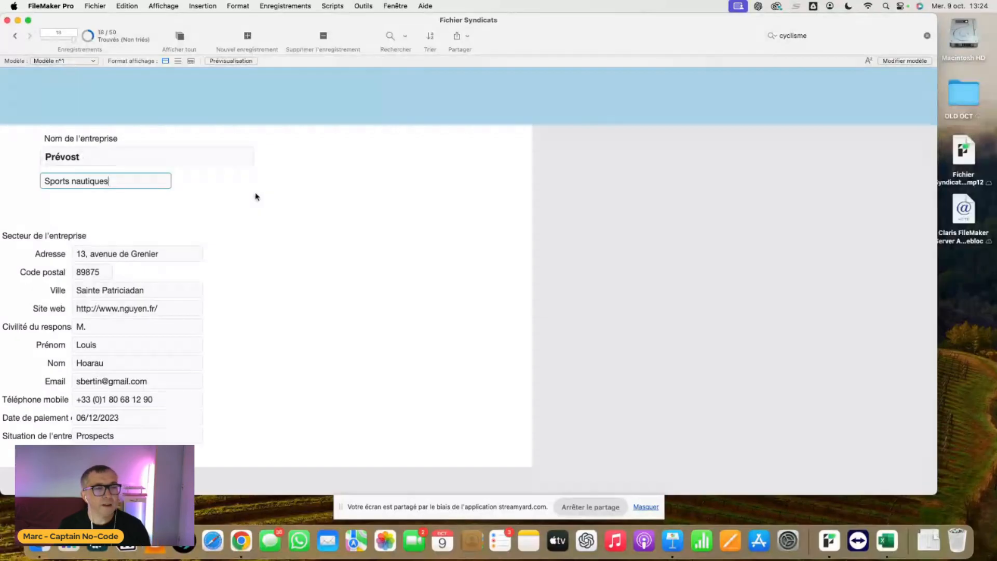
click(235, 203)
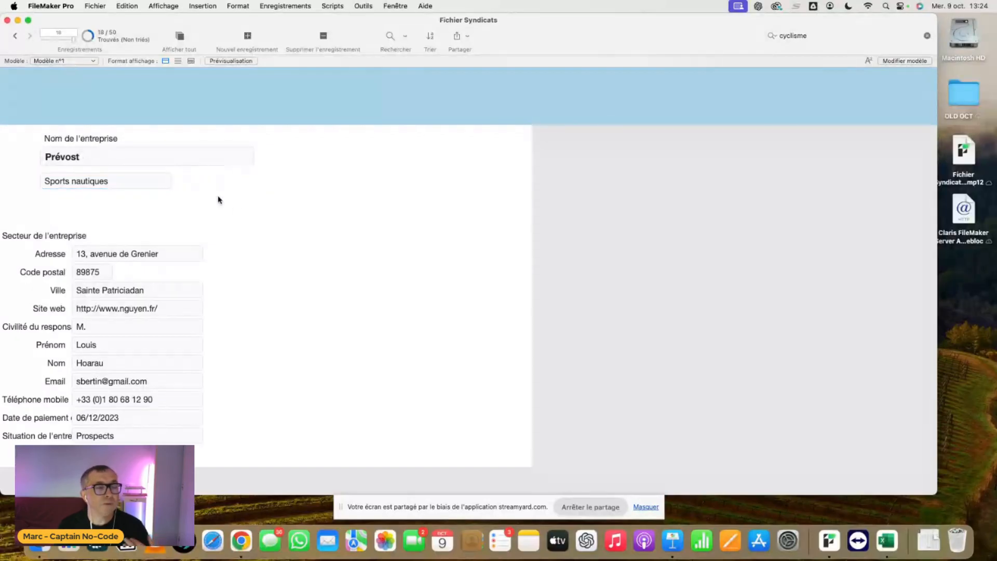
click(166, 185)
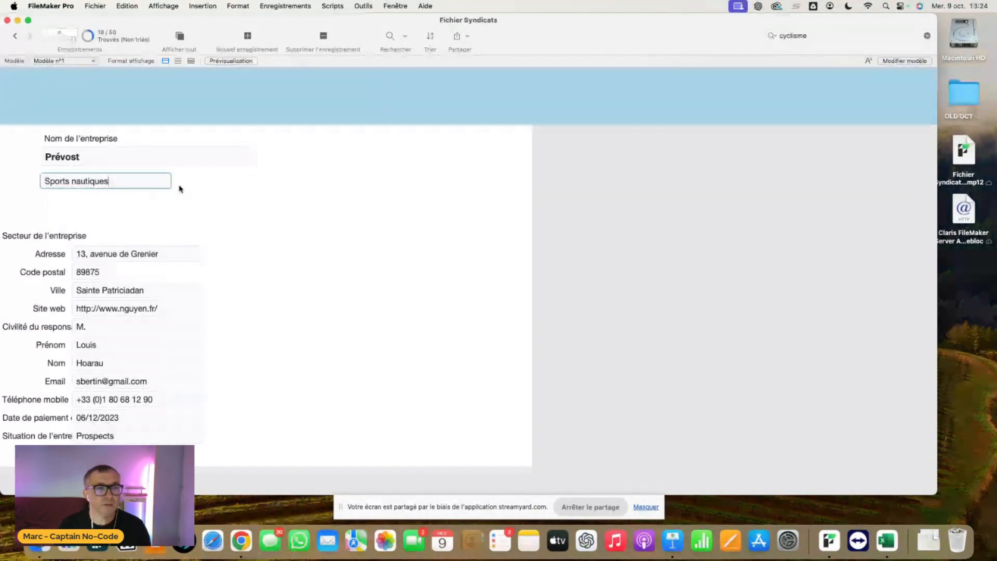
- In Layout mode, set the Secteur de l'entreprise field's control style to Menu local
key(super+l)
click(321, 185)
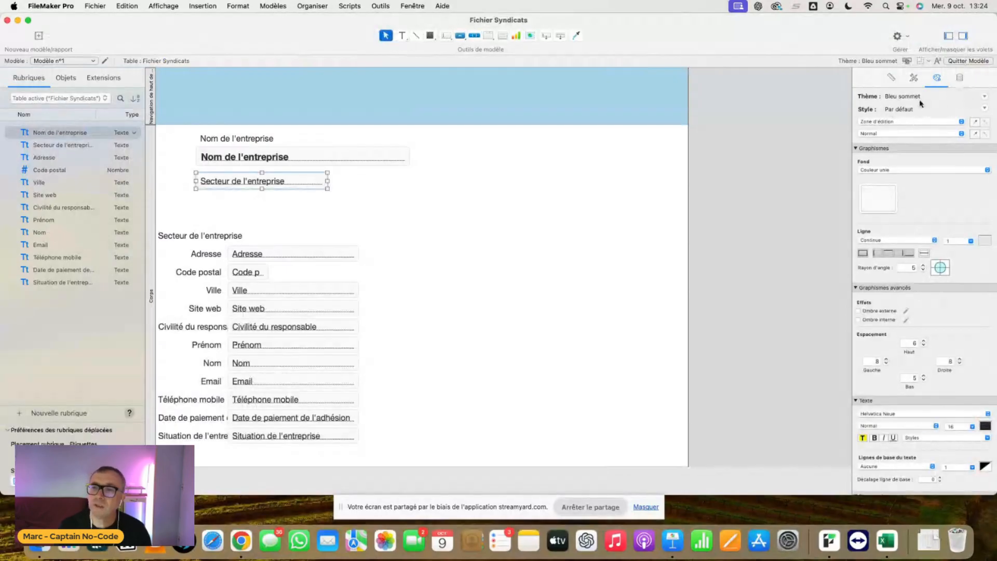
click(959, 78)
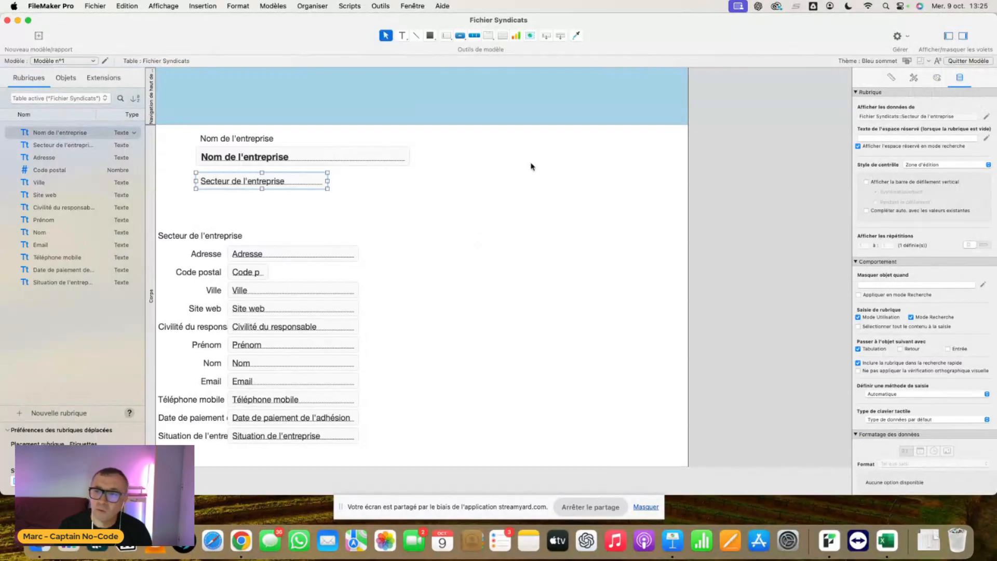
click(937, 168)
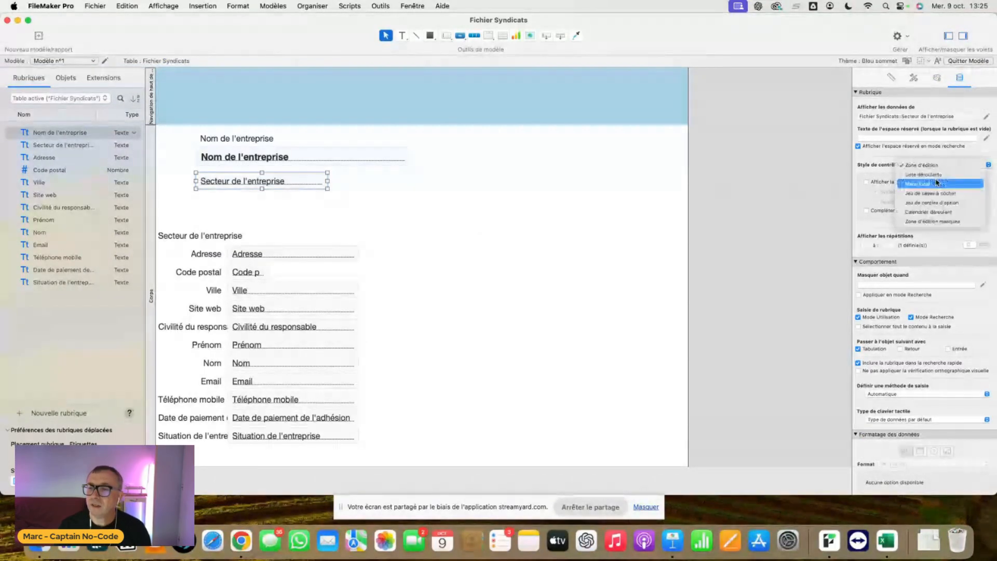
click(937, 184)
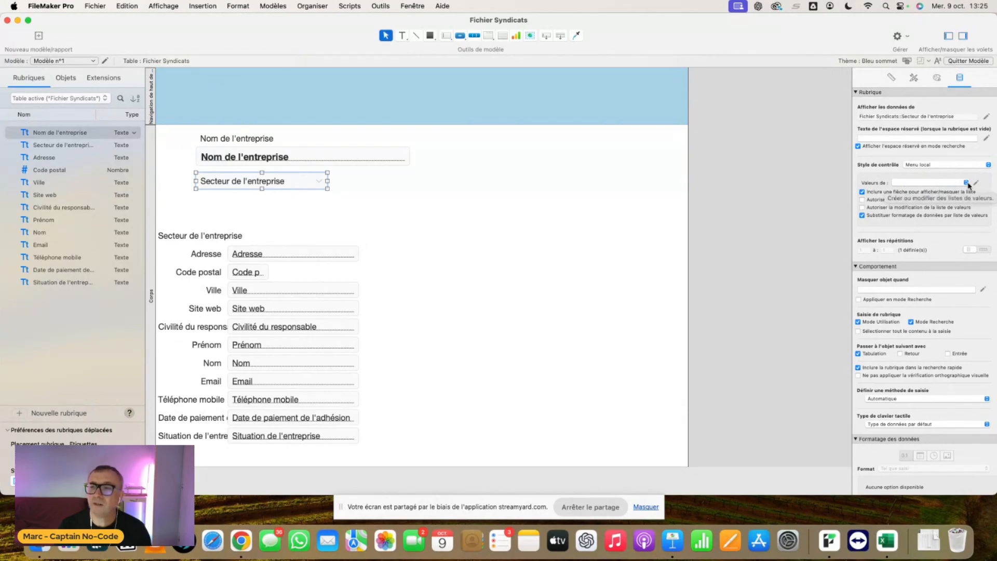
- Create a new value list for the Secteur de l'entreprise menu and name it Secteur Entreprise
click(976, 184)
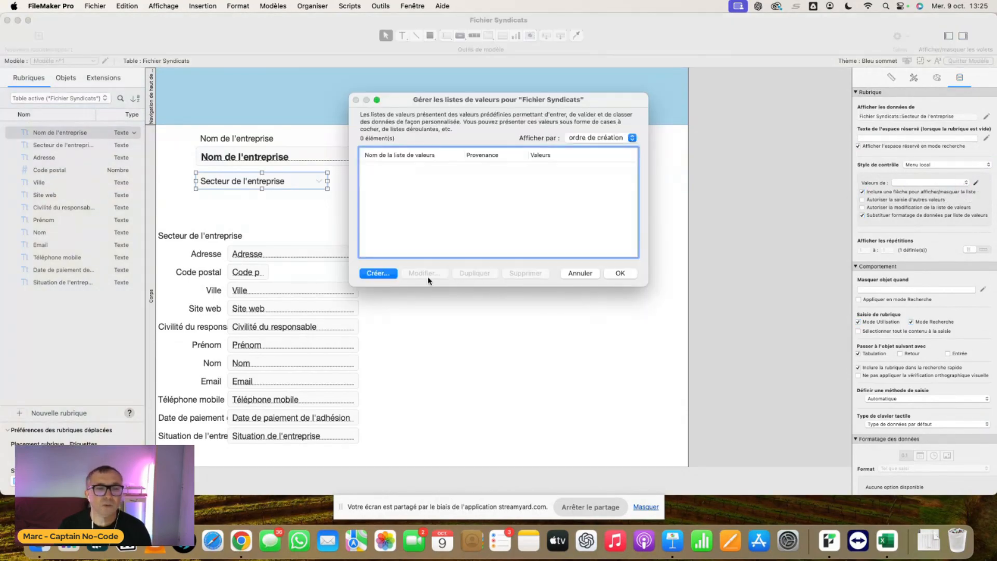
click(378, 273)
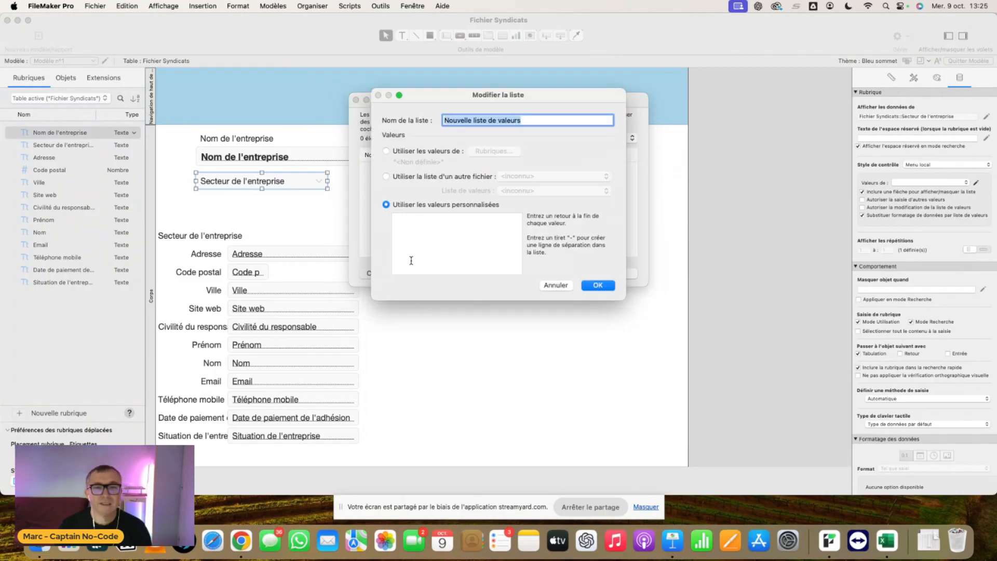
click(526, 120)
drag(527, 120, 430, 117)
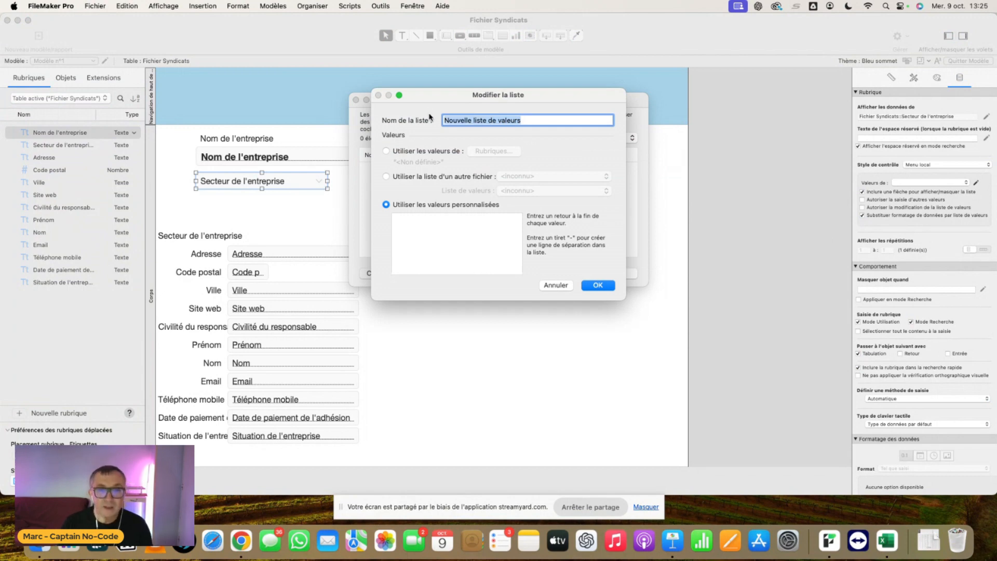
text(Secteyr)
key(BackSpace)
key(BackSpace)
text(ur Entreprise)
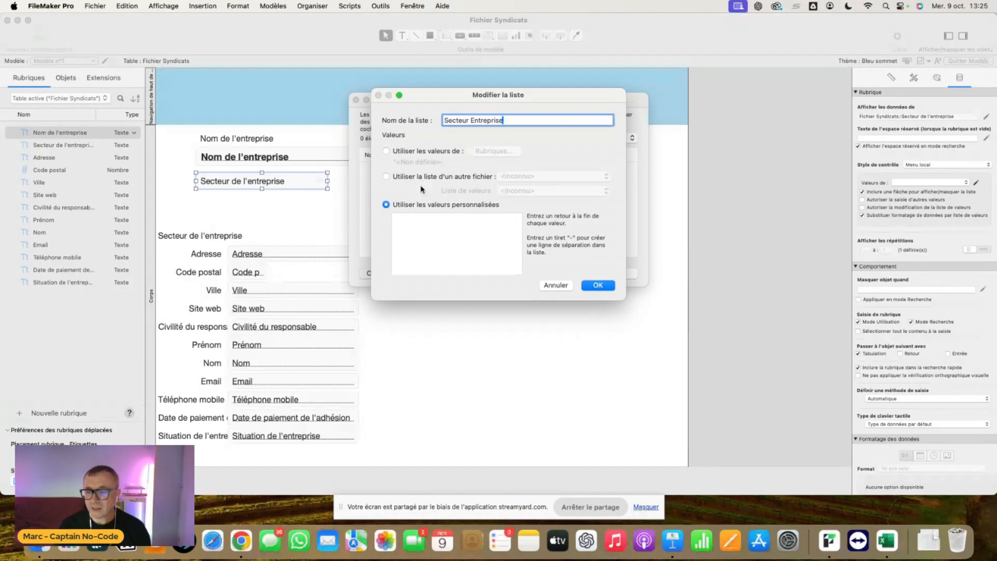
- Open the Fichier Syndicats workbook in Excel and copy Cyclisme from it into FileMaker Pro as the list's first custom value
key(super+Tab)
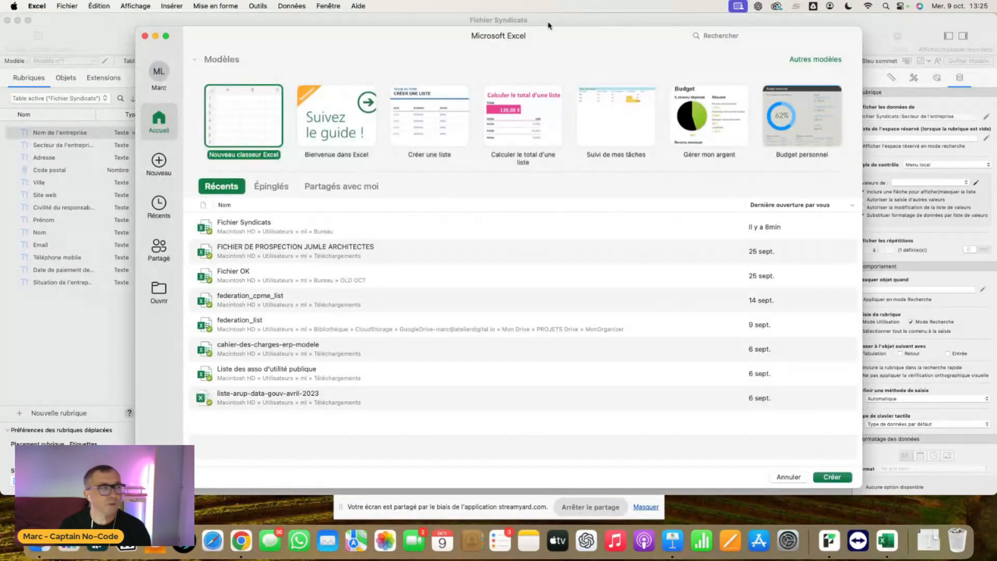
click(249, 222)
key(super+Tab)
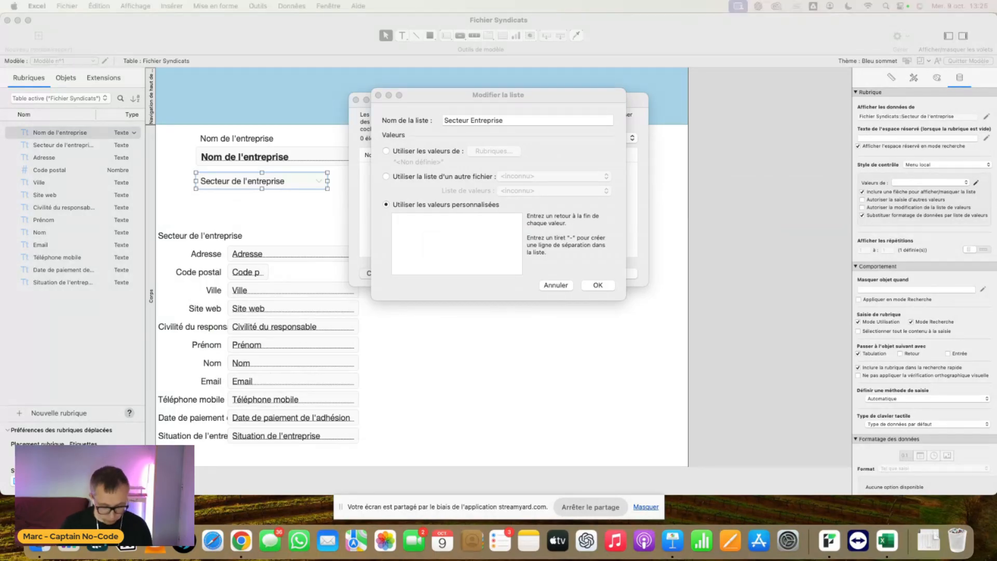
click(414, 234)
text(Cyclisme)
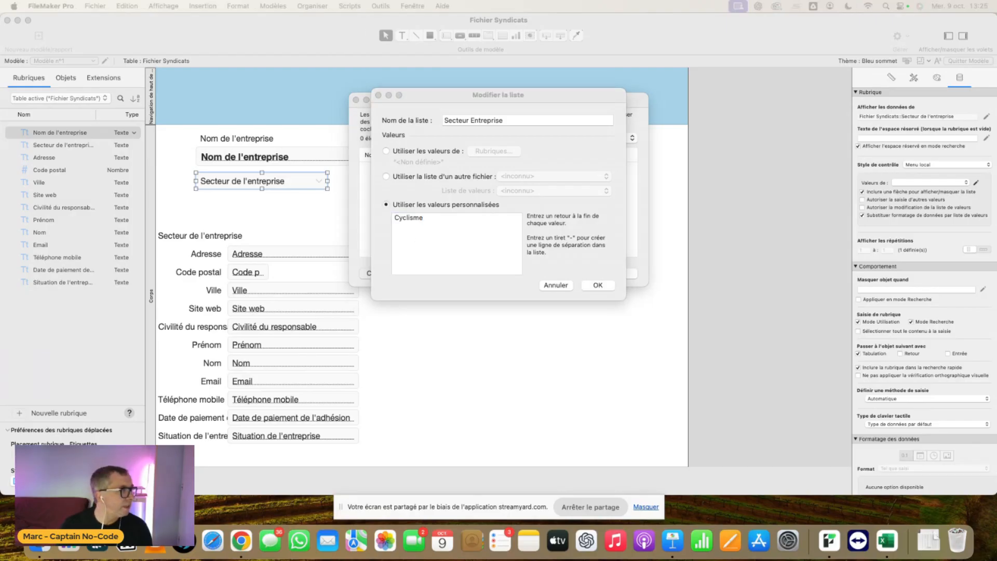
- Add Escalade and Randonnée on separate lines of the Secteur Entreprise list's custom values
click(437, 238)
key(Return)
text(Escalade)
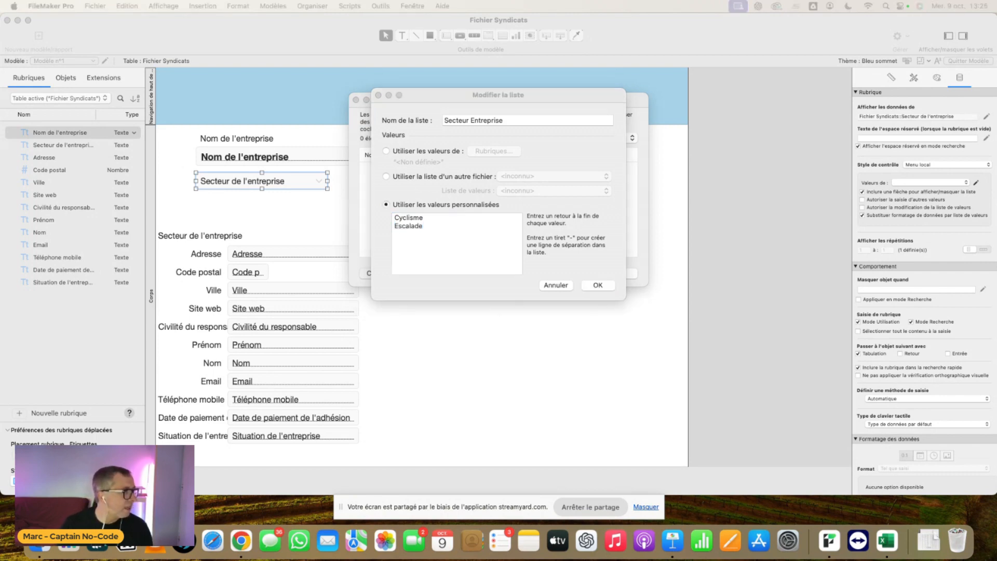
click(443, 240)
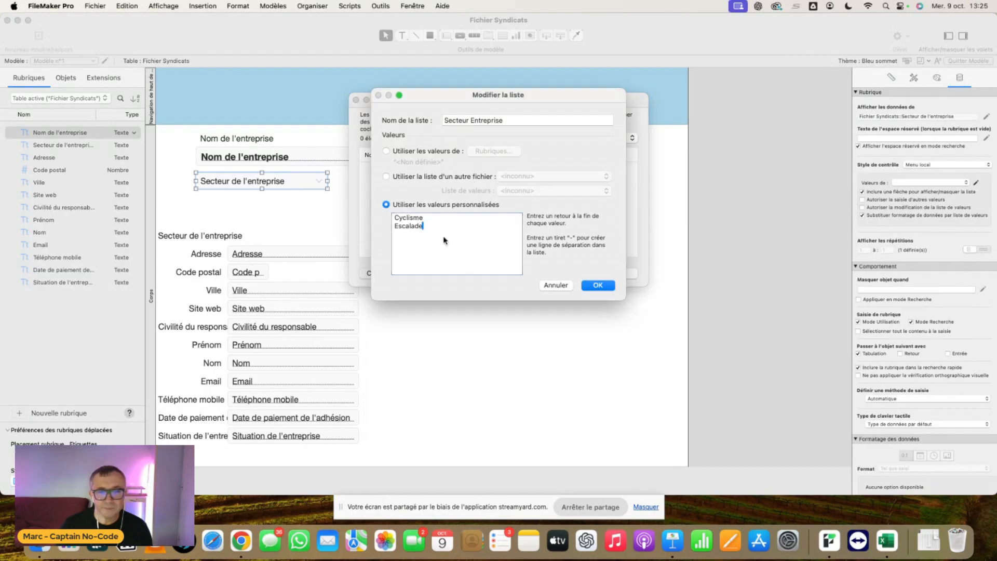
key(Return)
text(Randonnée)
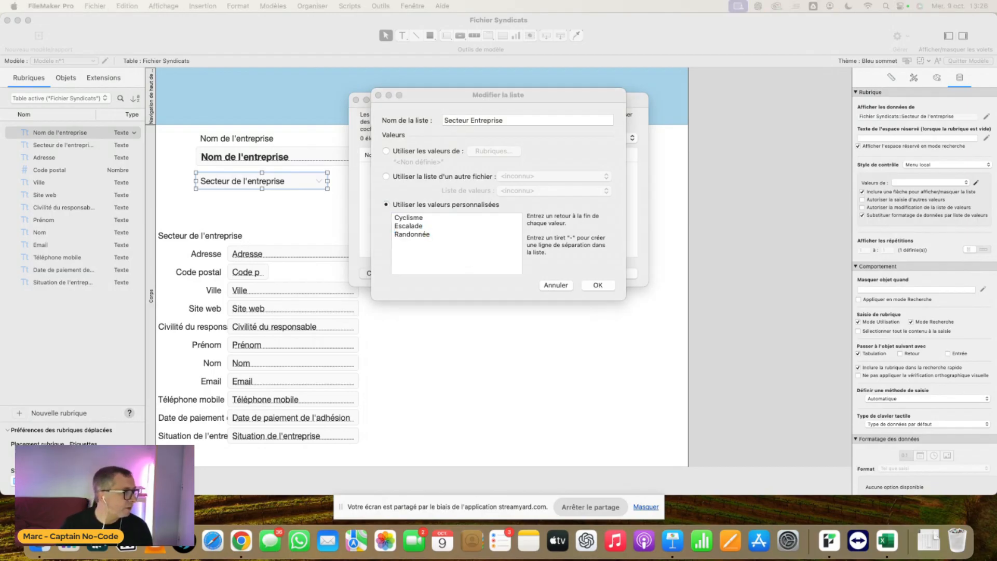
- Add Sports nautiques as the fourth custom value and save the Secteur Entreprise list
click(472, 240)
key(Return)
text(Randonnée)
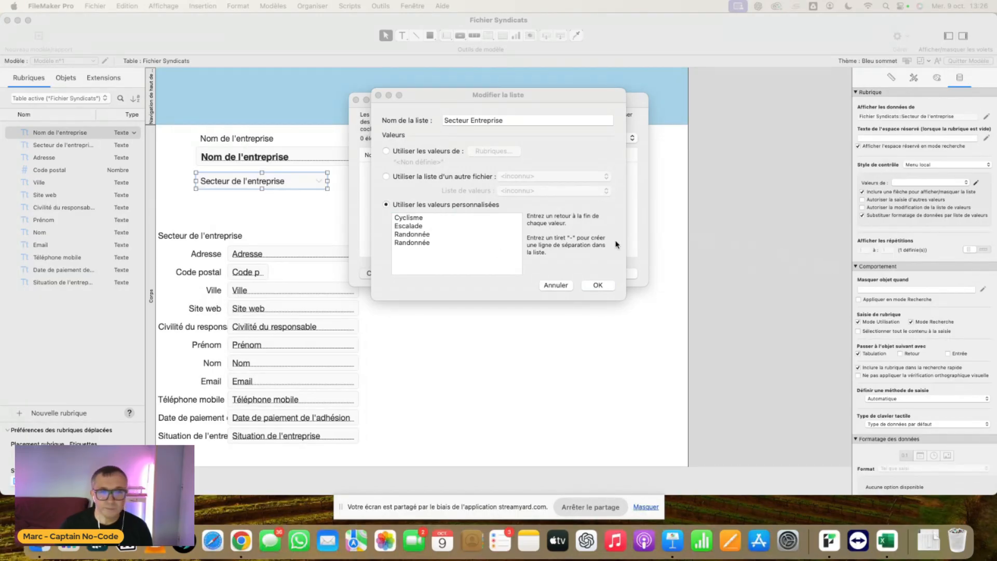
click(439, 241)
drag(430, 242, 382, 243)
text(Sports nautiques)
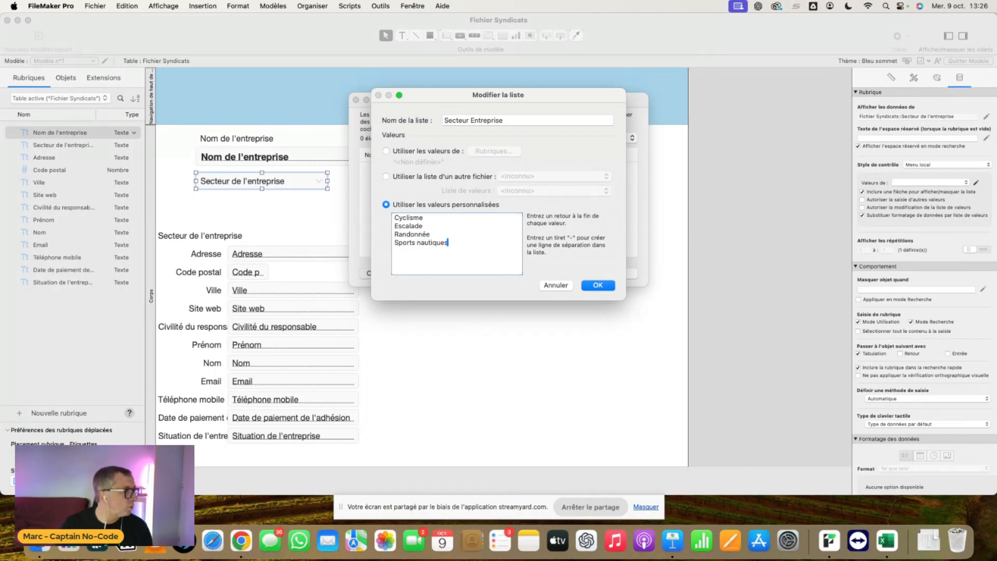
click(601, 285)
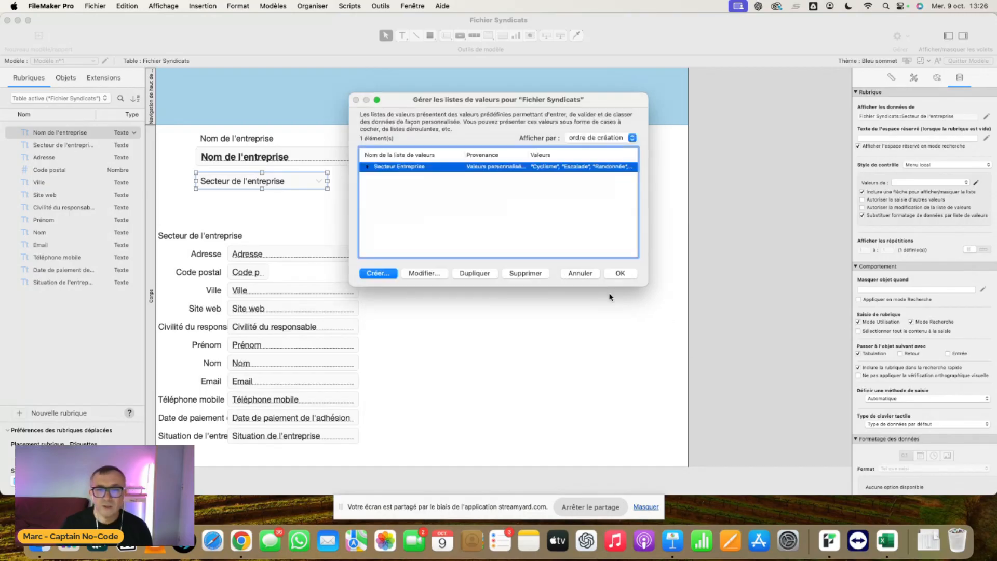
click(620, 273)
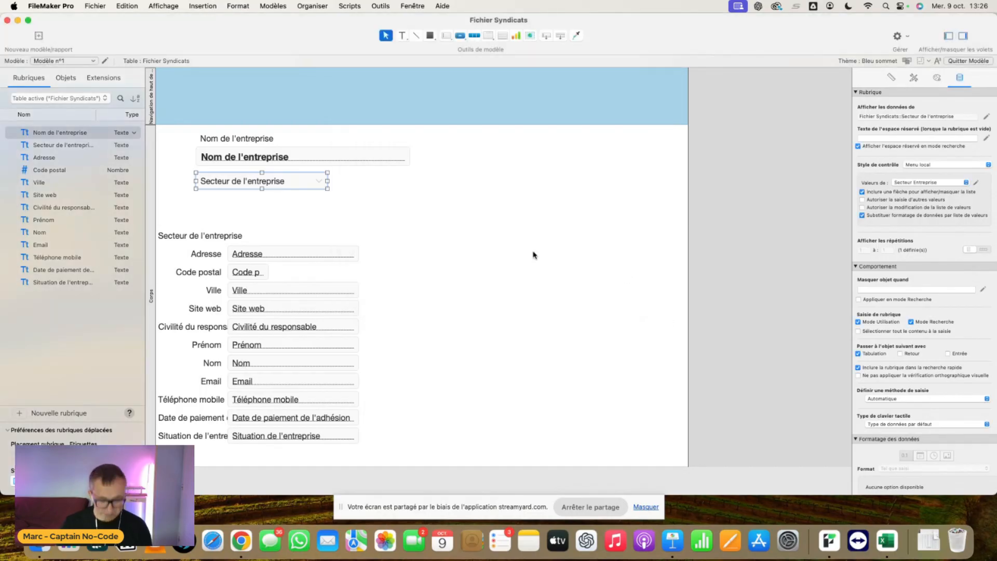
- Switch to Browse mode and examine the choices offered by the company sector menu on the current record
key(super+b)
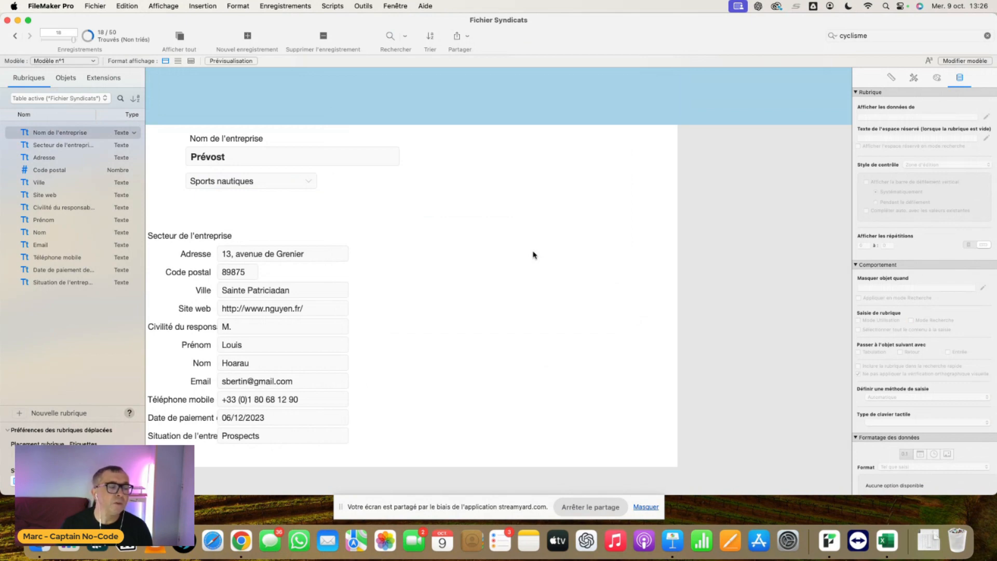
click(199, 186)
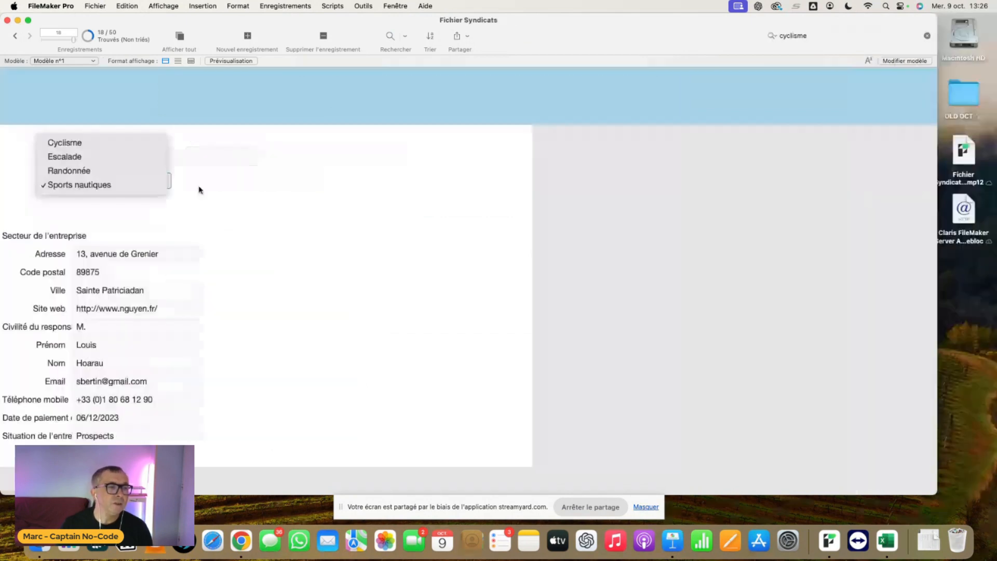
click(199, 186)
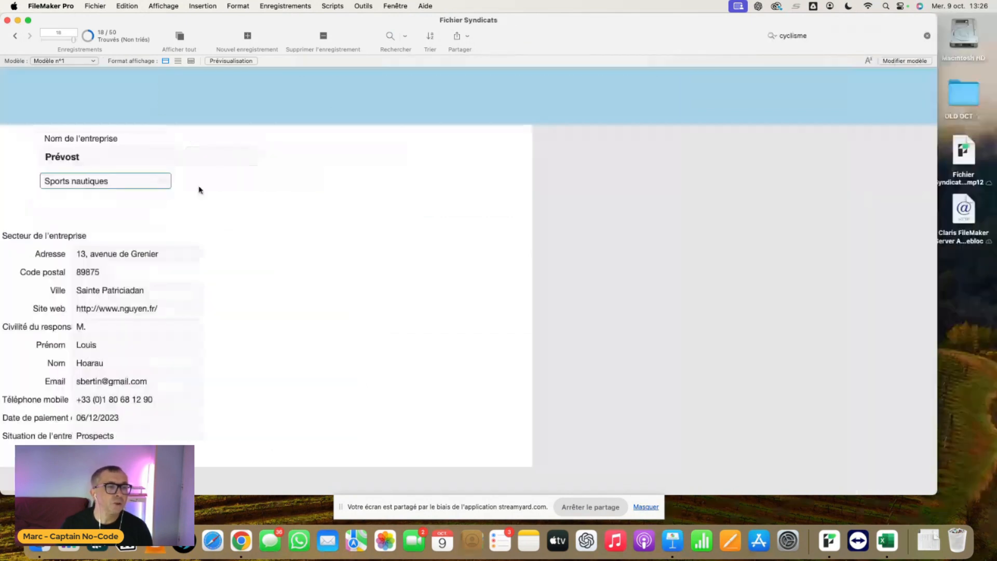
click(171, 185)
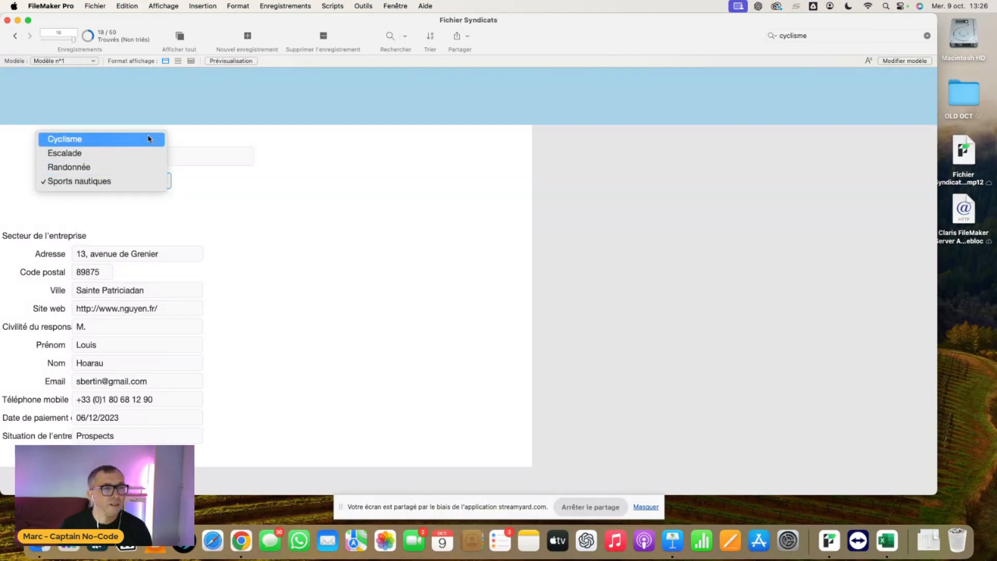
click(146, 180)
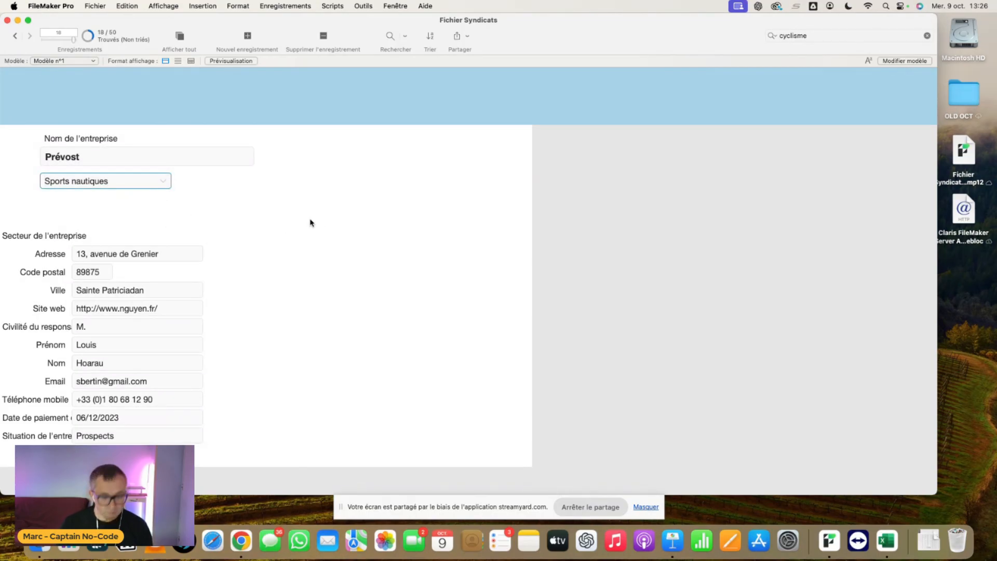
- Return to Layout mode and delete the leftover Secteur de l'entreprise label above the Adresse field
key(super+l)
click(220, 237)
key(BackSpace)
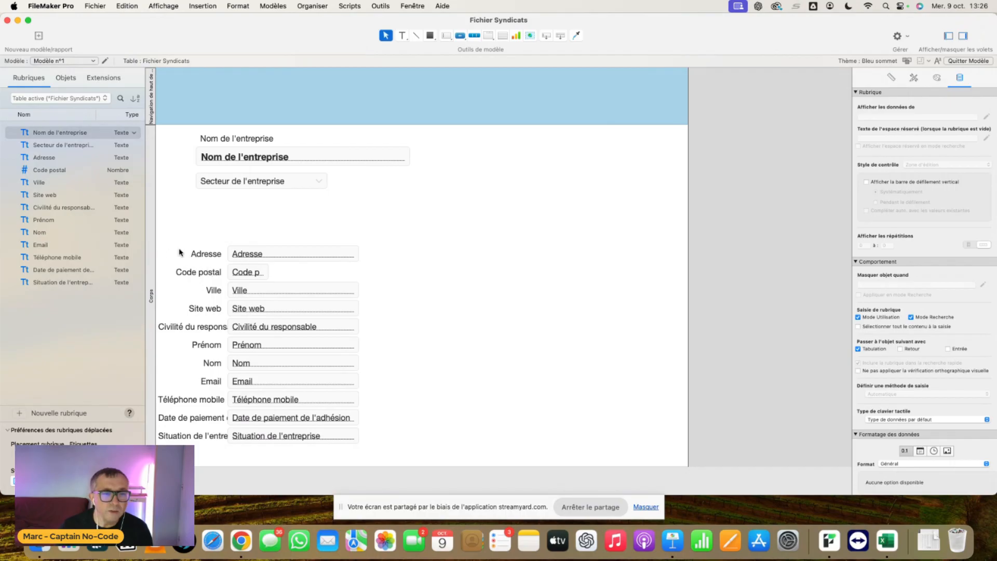
- Place the Ville field beside the Code postal field and widen the Adresse field to span both
click(267, 292)
drag(267, 293, 409, 258)
click(340, 253)
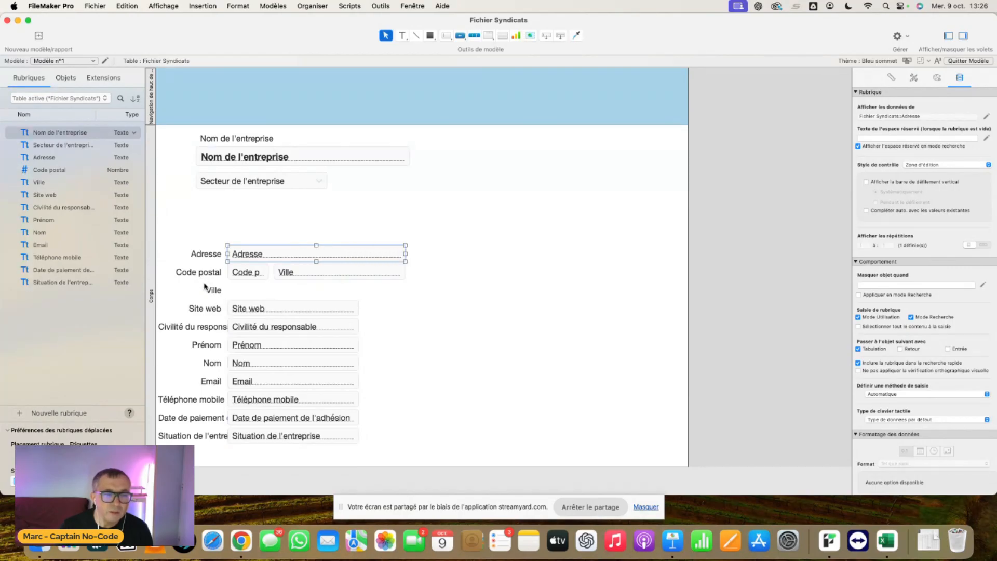
- Change the Code postal label's text to CP / Ville
double_click(201, 271)
triple_click(199, 272)
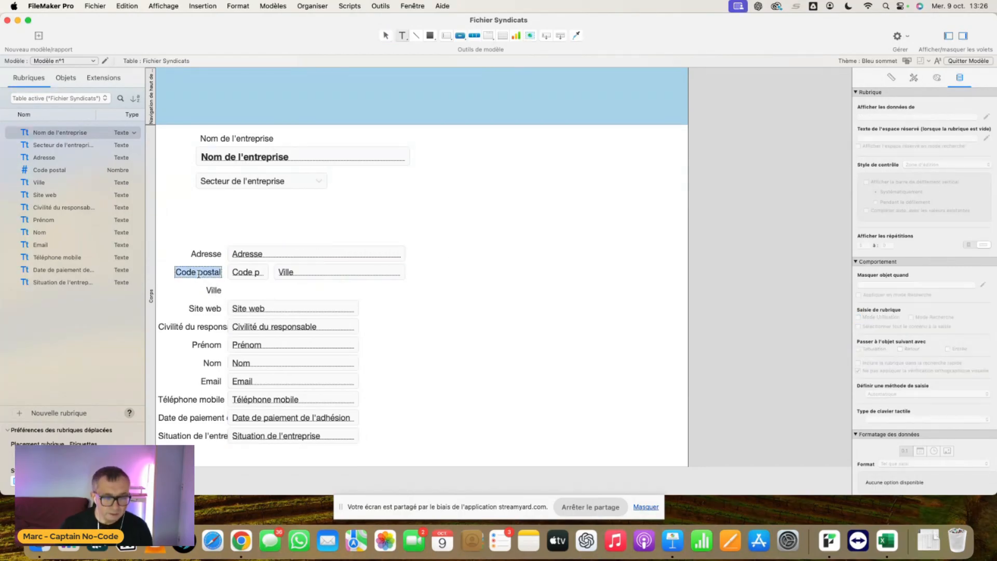
key(BackSpace)
text(CP / ville)
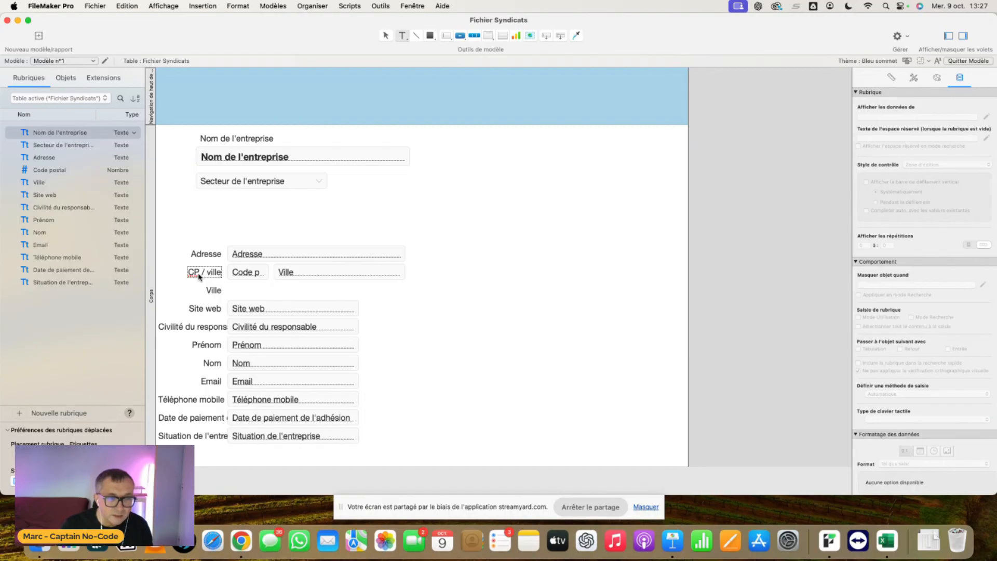
click(212, 273)
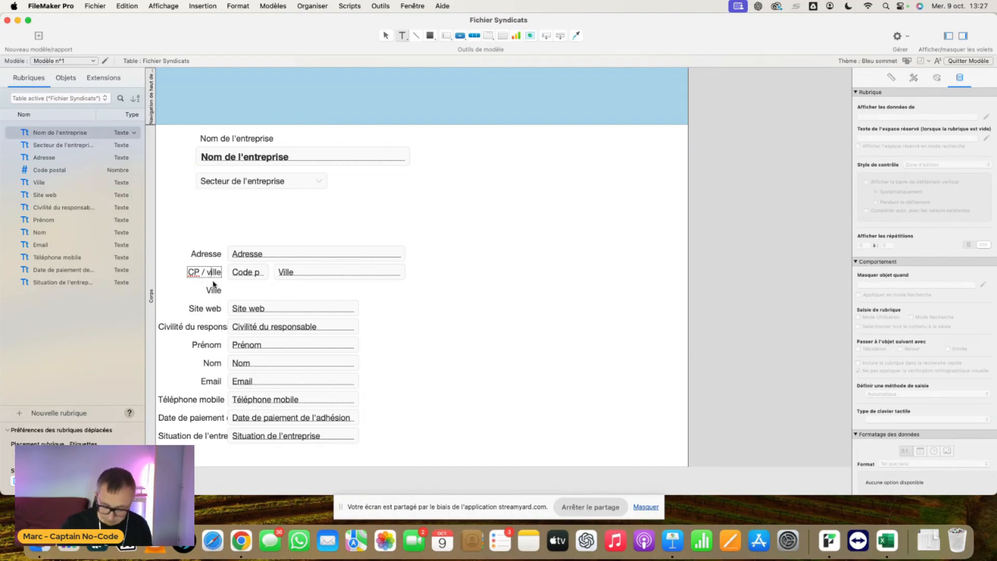
key(BackSpace)
text(V)
key(Escape)
- Shift the Adresse and CP / Ville labels and fields further left, and delete the leftover Ville label
drag(210, 272, 185, 254)
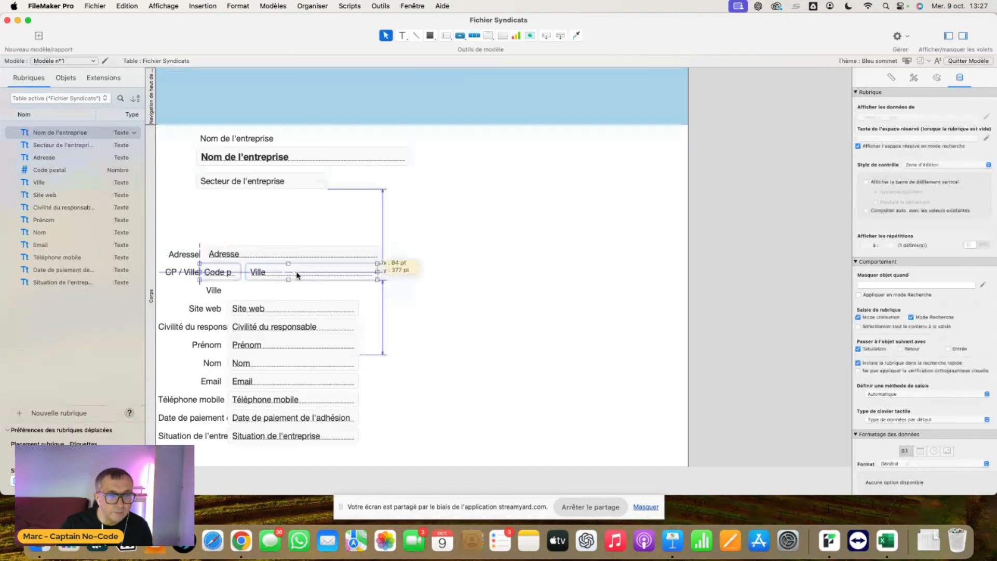
drag(298, 274, 305, 274)
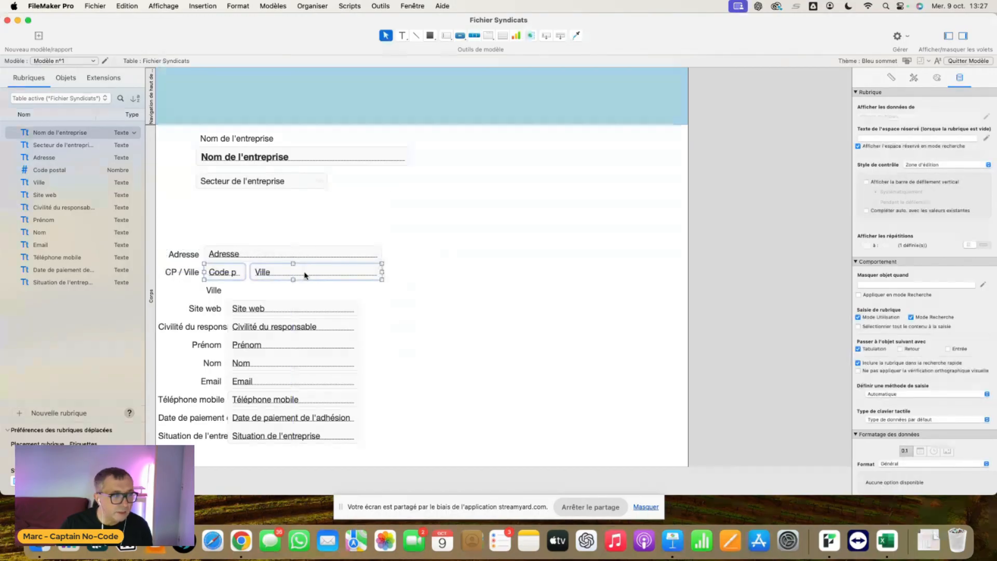
click(413, 285)
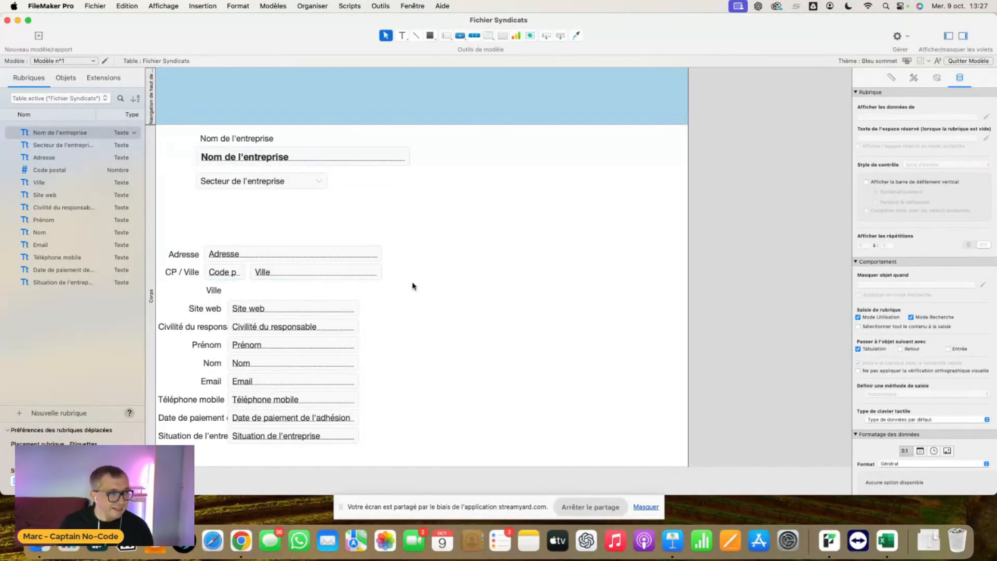
click(217, 291)
key(Delete)
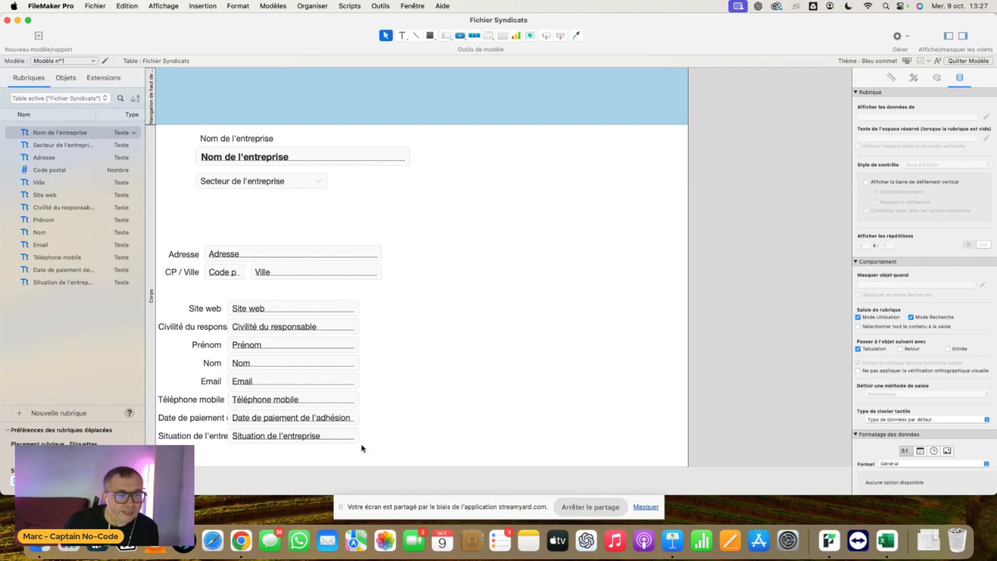
- Move the Situation de l'entreprise and Date de paiement de l'adhésion fields with their labels to the right of the contact fields, Situation on top
drag(373, 446, 580, 409)
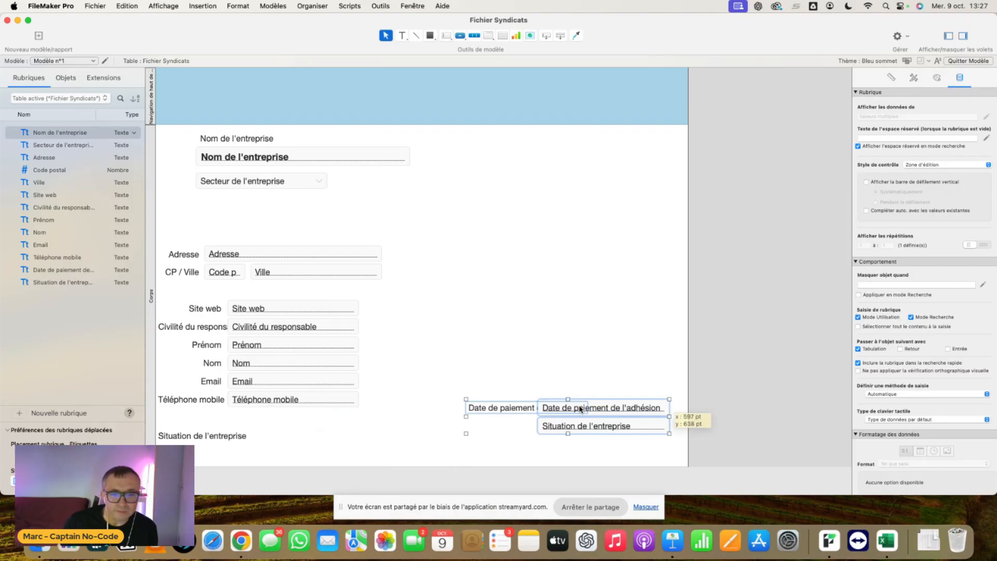
drag(581, 409, 540, 329)
drag(240, 439, 486, 349)
click(534, 366)
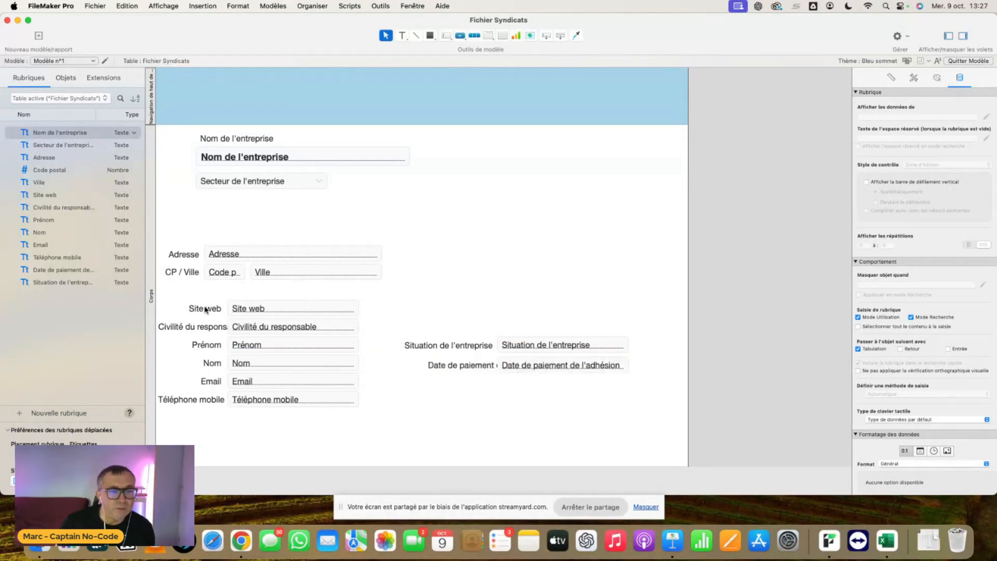
- Move the Site web label and field directly beneath the CP / Ville row and widen the field to match Adresse
click(206, 309)
click(277, 307)
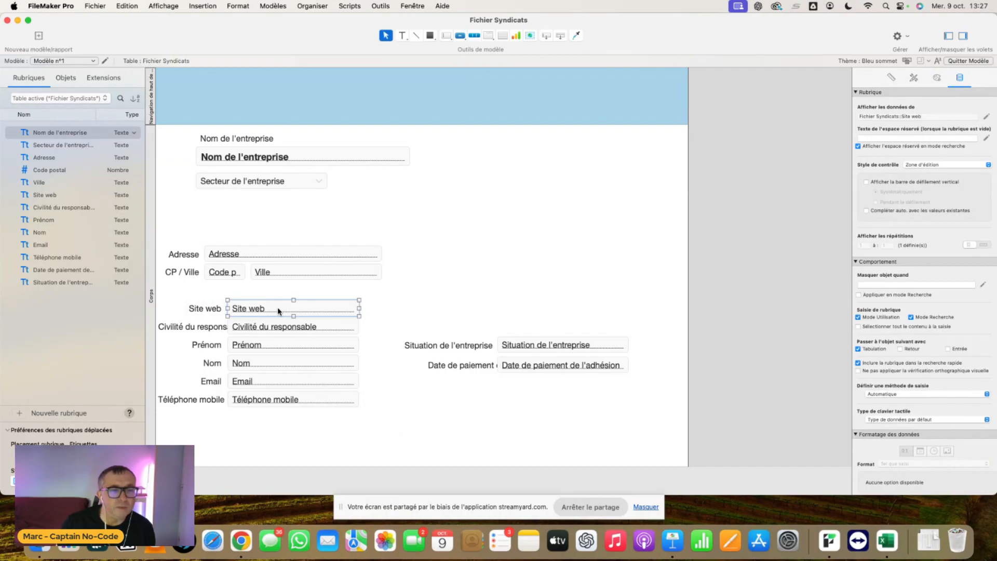
drag(277, 307, 253, 291)
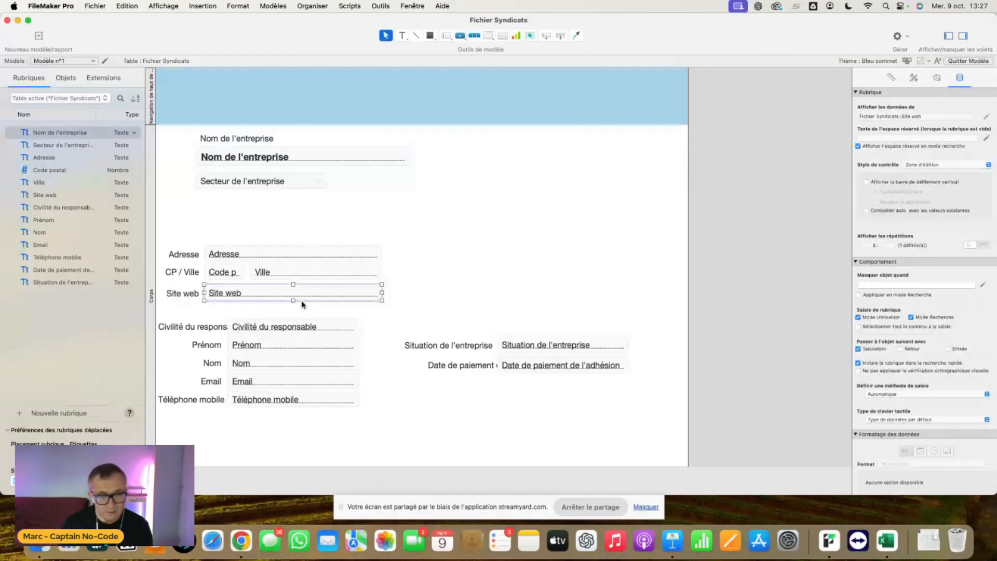
click(302, 305)
- Remove the Civilité du responsable label and move the contact block and the Situation and Date de paiement block lower on the layout
click(206, 346)
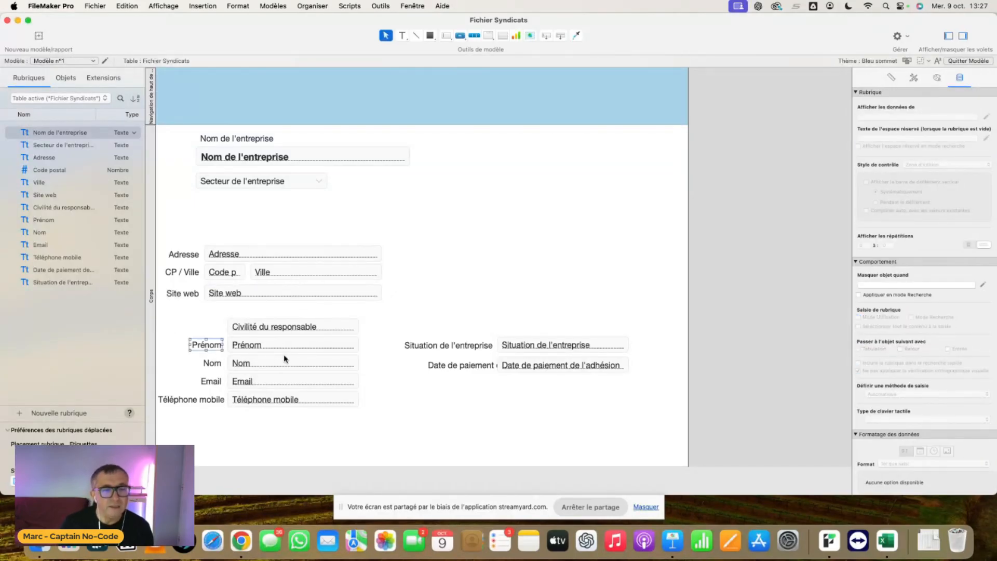
drag(387, 427, 159, 323)
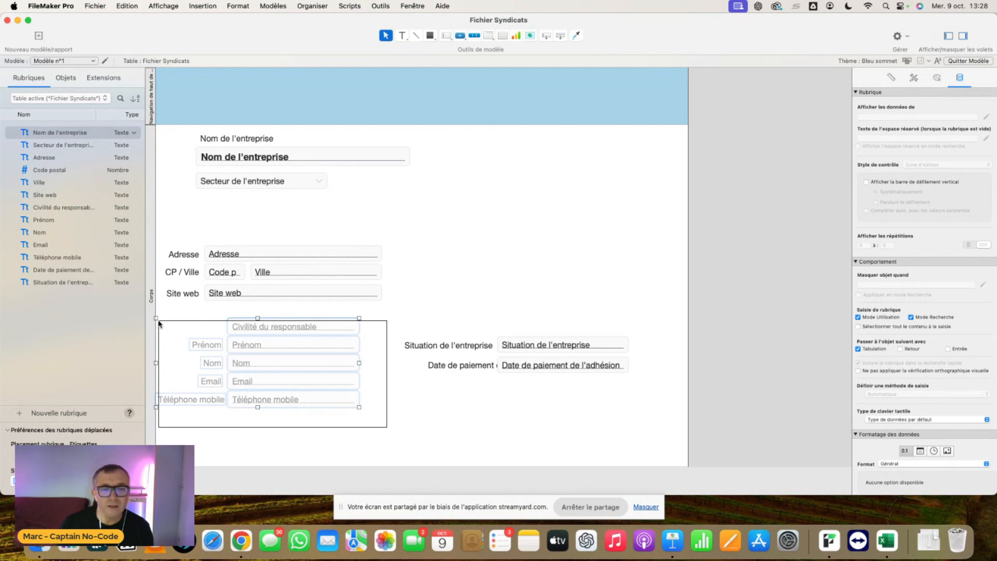
drag(646, 399, 401, 335)
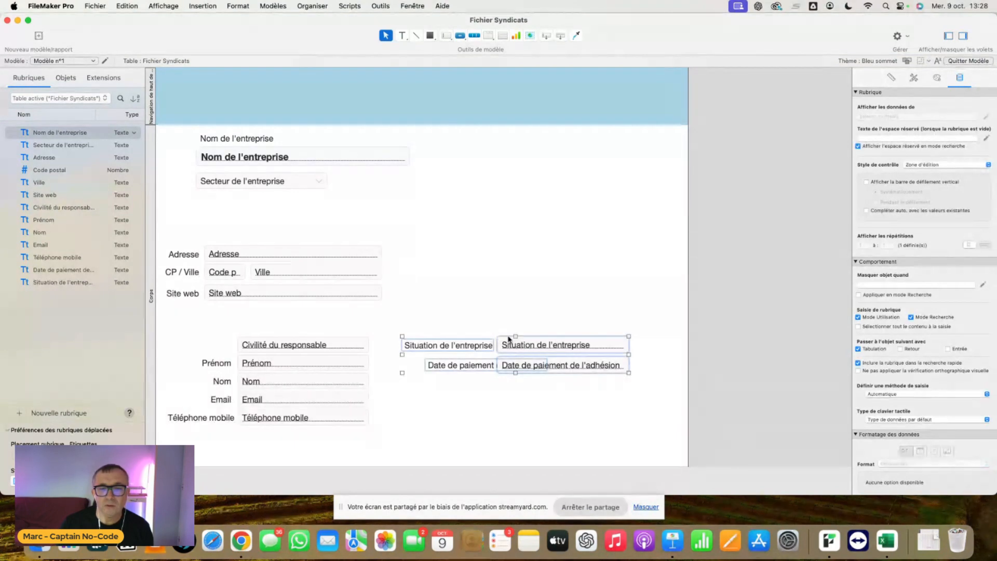
drag(567, 348, 567, 392)
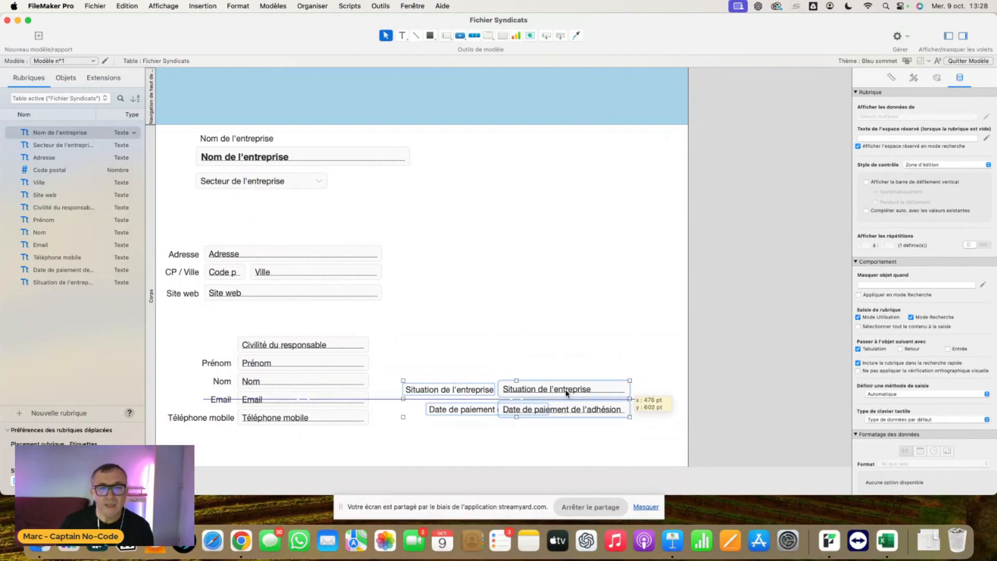
- Reduce the height of the blue top navigation part so the body starts higher on the layout
click(543, 344)
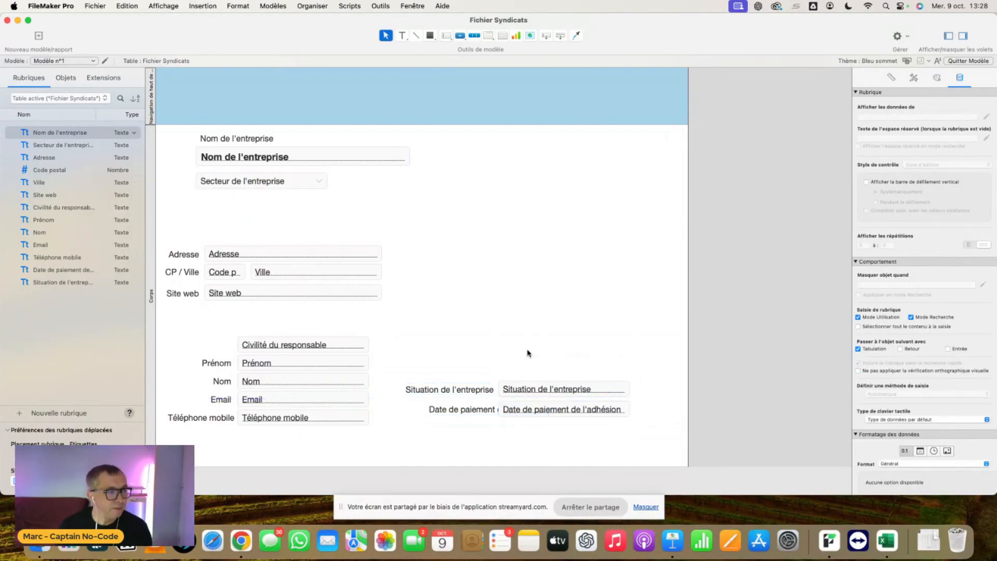
drag(176, 124, 185, 95)
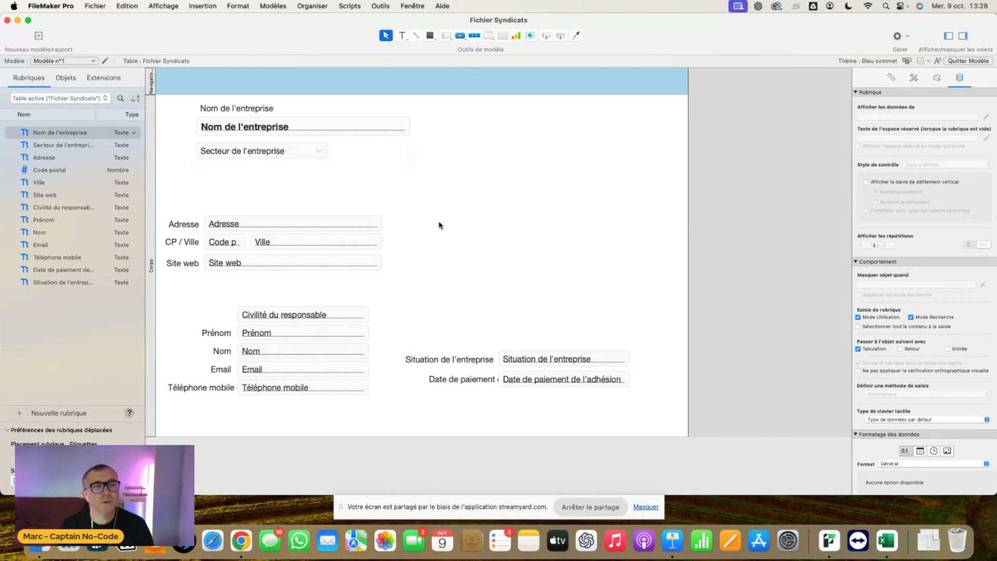
- Add a container field (Conteneur) named IMG_Logo to the Fichier Syndicats table
click(96, 6)
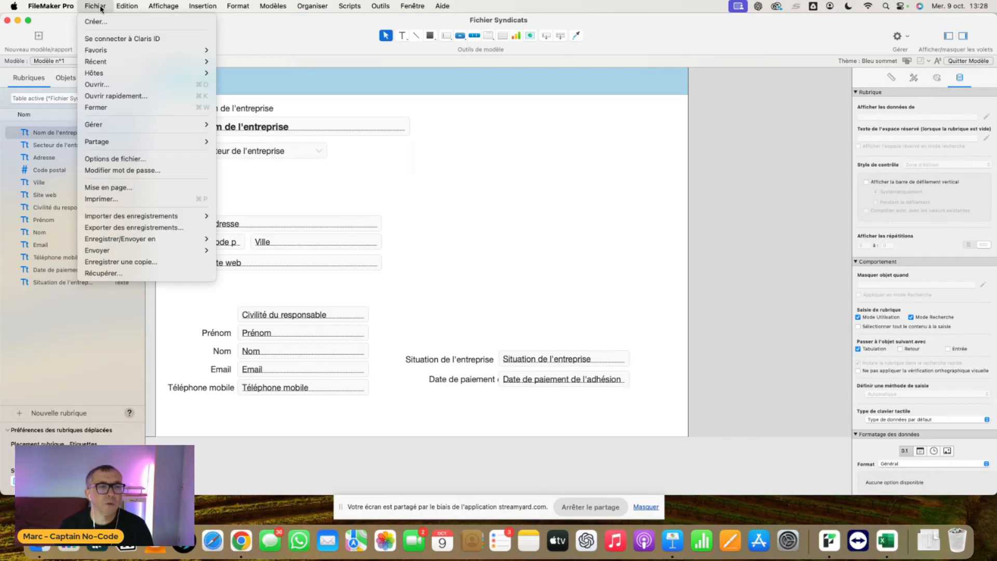
mouse_move(117, 125)
click(255, 126)
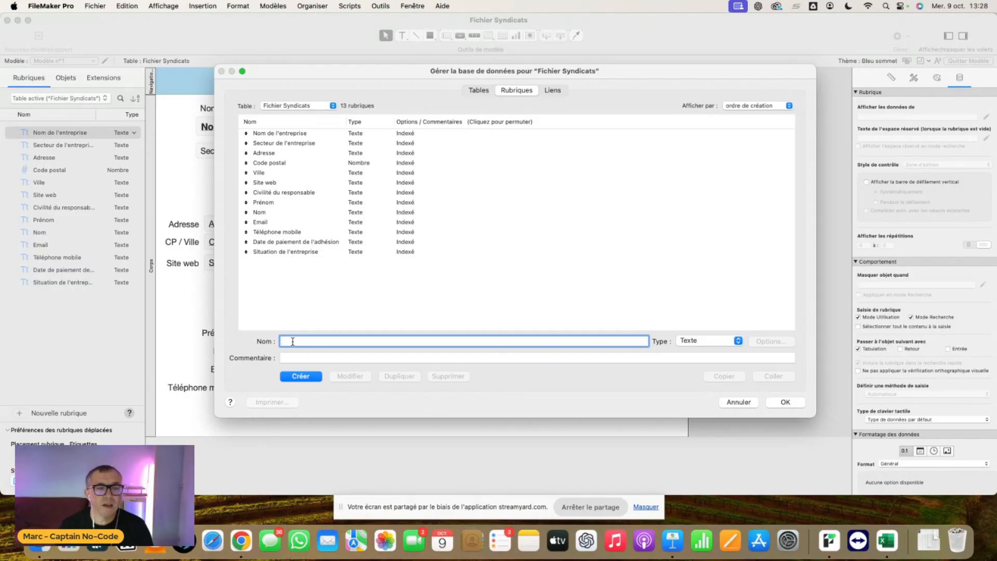
text(IMG)
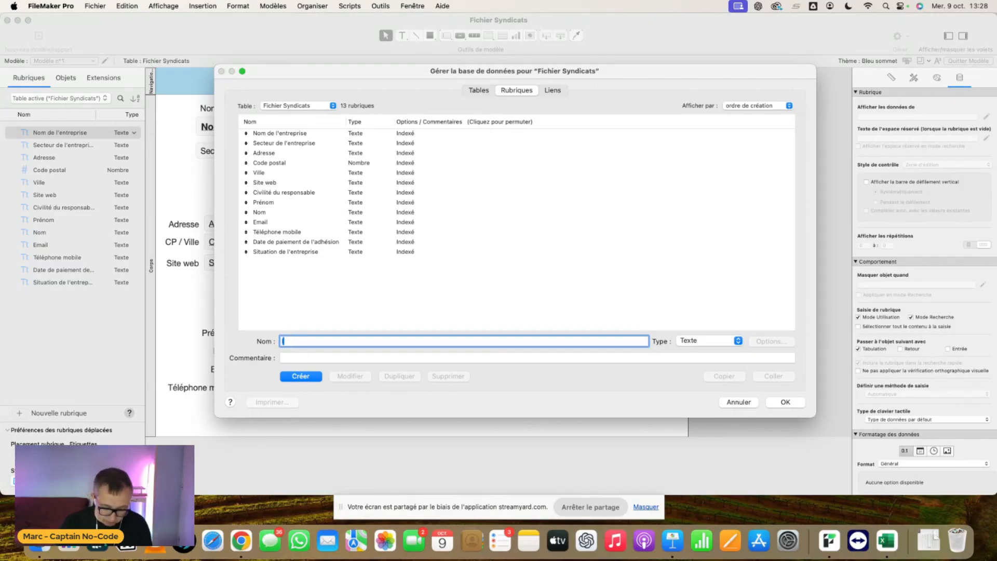
text(_Logo)
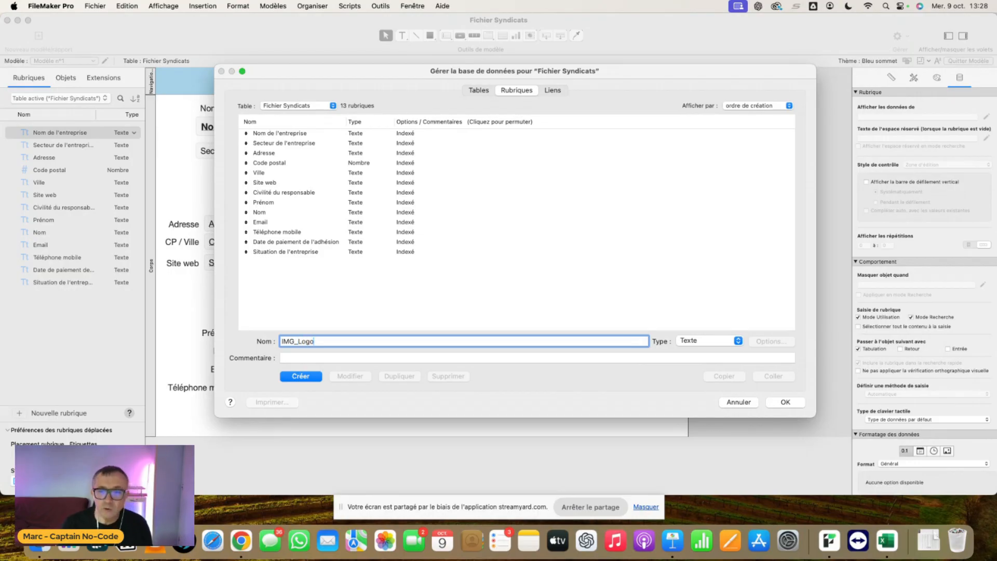
click(705, 341)
click(707, 399)
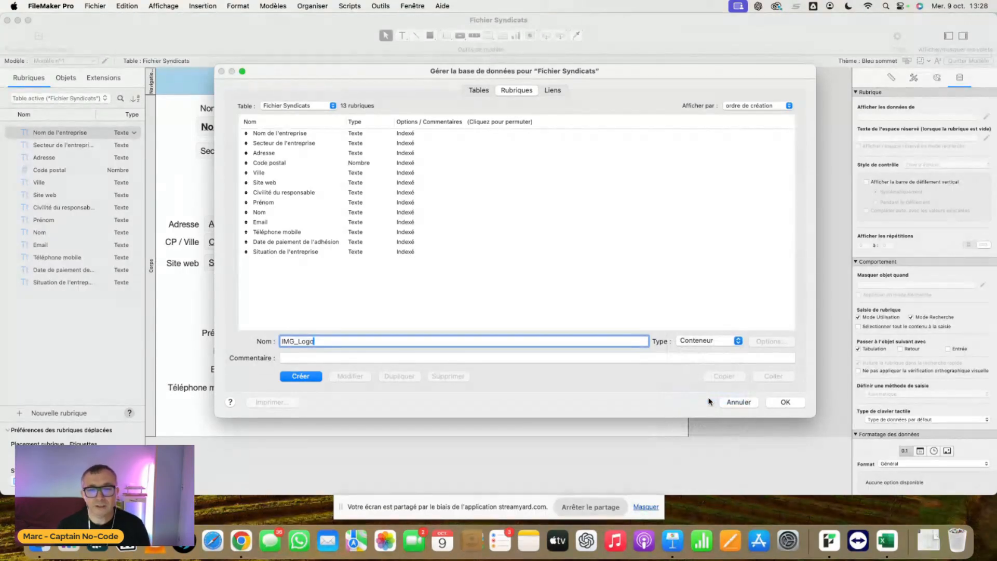
click(303, 377)
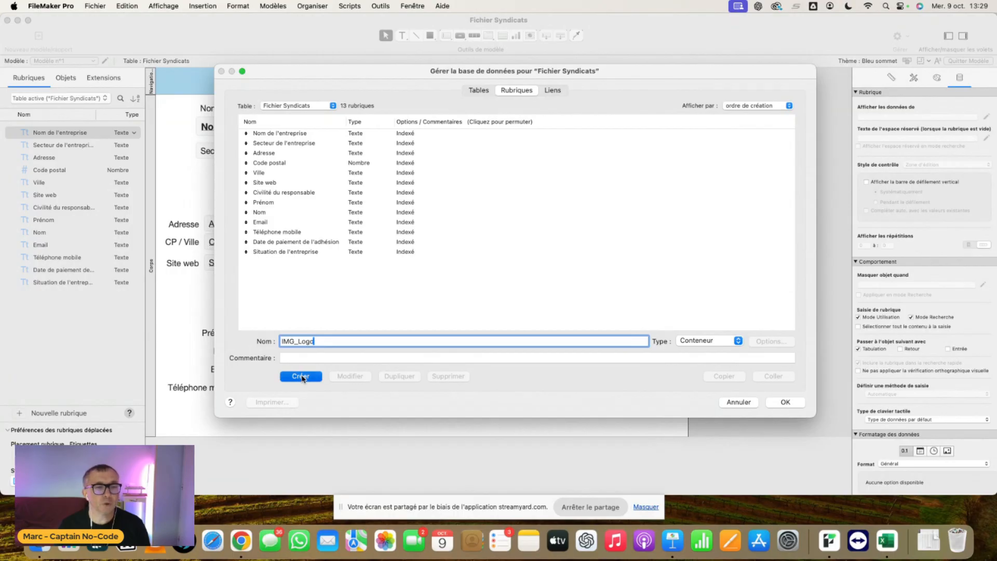
click(785, 402)
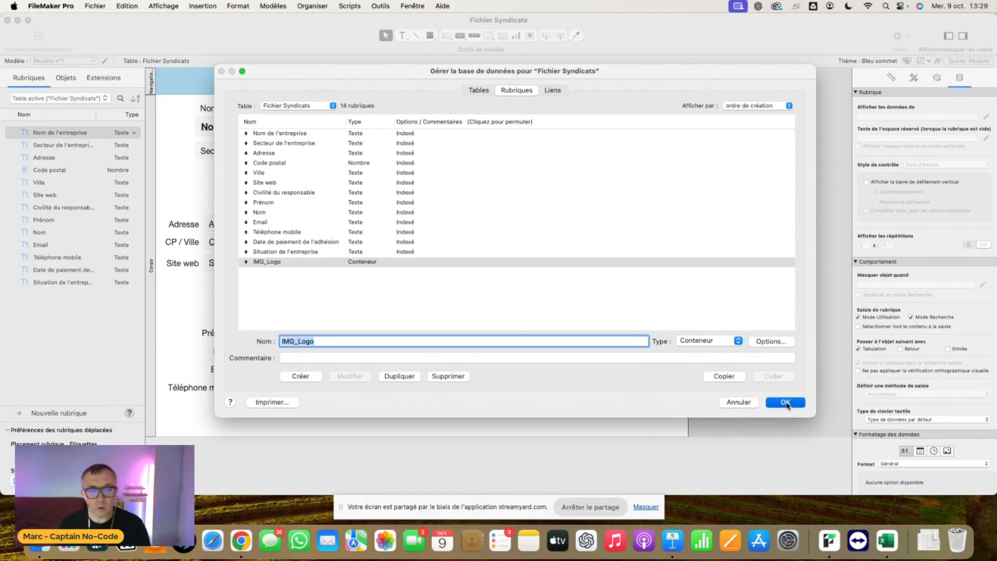
- Place the IMG_Logo container to the right of the company name without its label, and return to Browse mode (Mode Utilisation)
drag(278, 430, 558, 149)
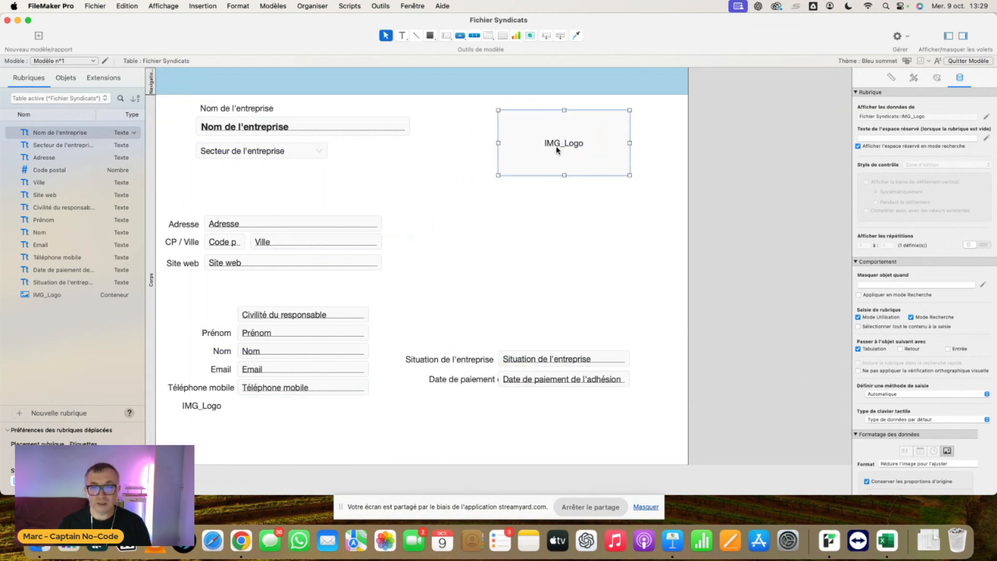
mouse_move(557, 150)
mouse_down()
mouse_move(509, 157)
mouse_move(546, 159)
mouse_up()
click(202, 411)
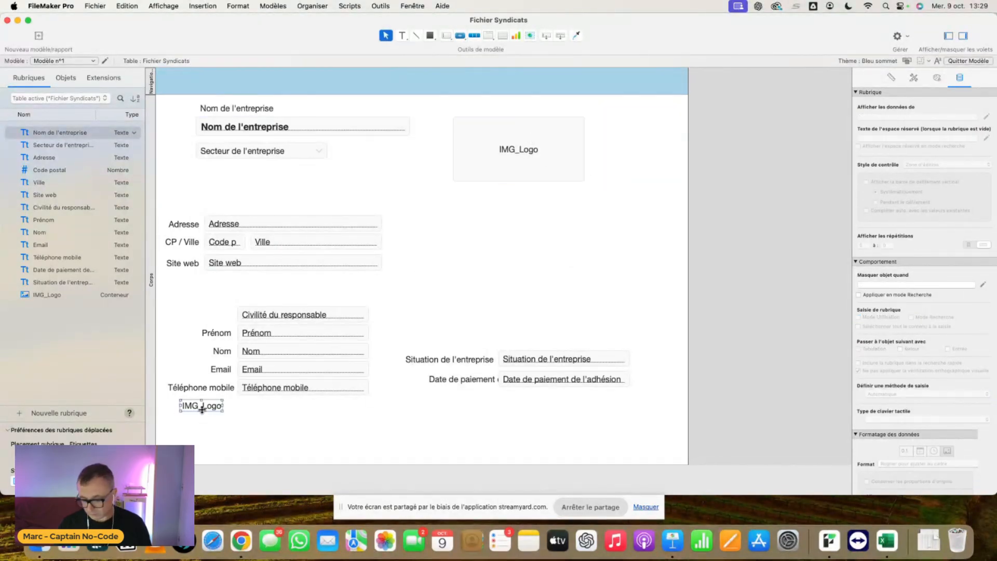
key(BackSpace)
click(539, 162)
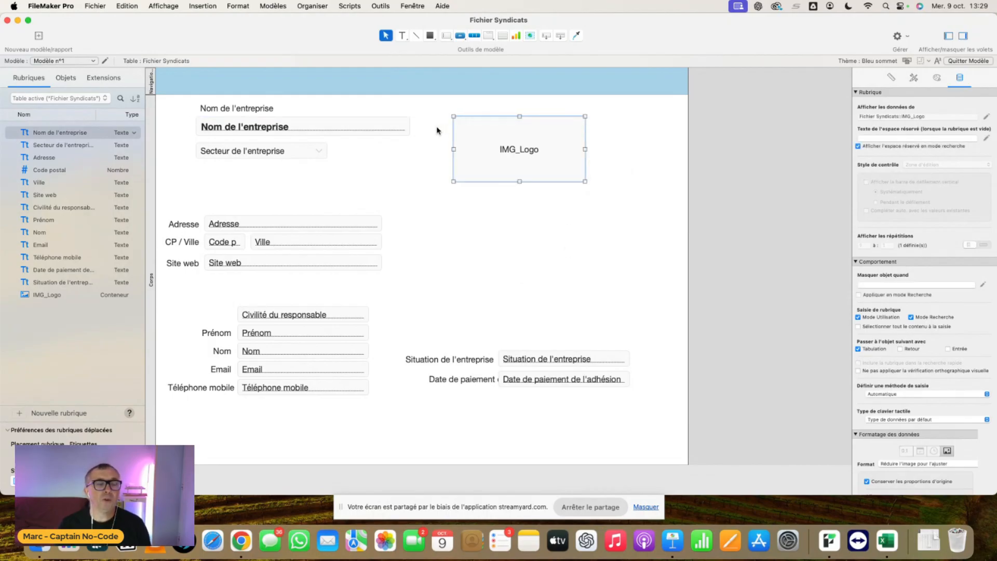
click(163, 6)
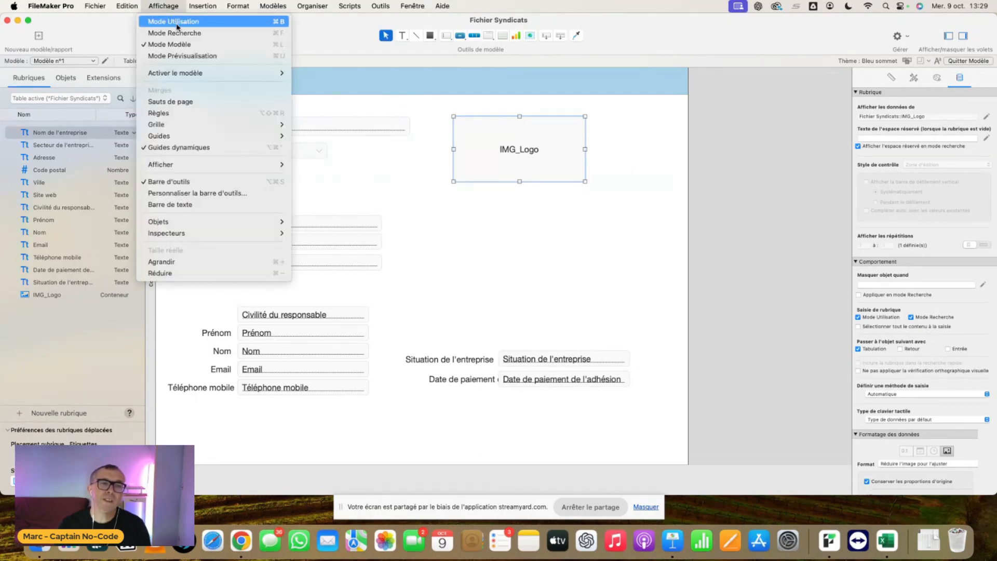
click(177, 24)
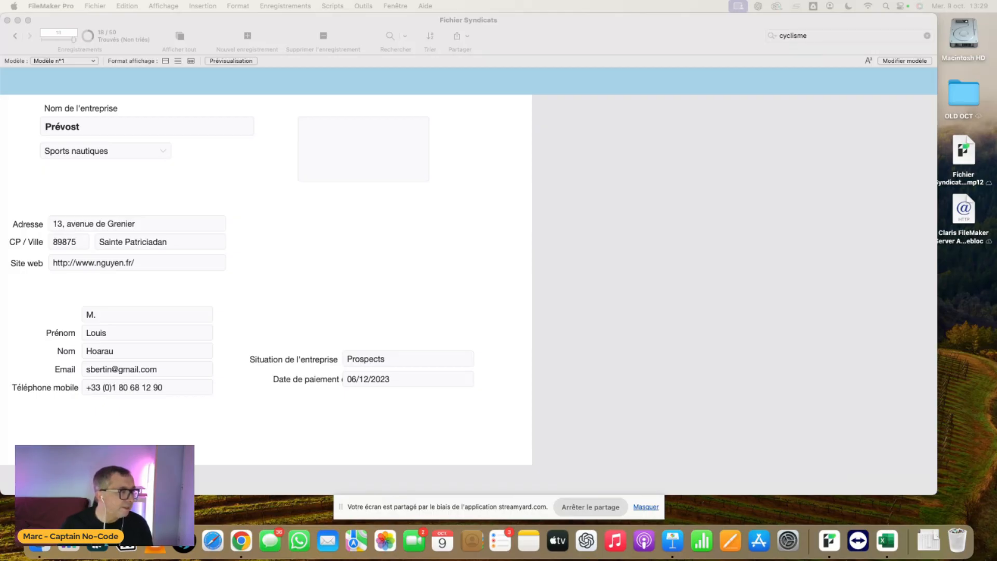
- Switch to Safari, search Google Images for "prevost logo" and open the blue Planet Tools result
click(213, 541)
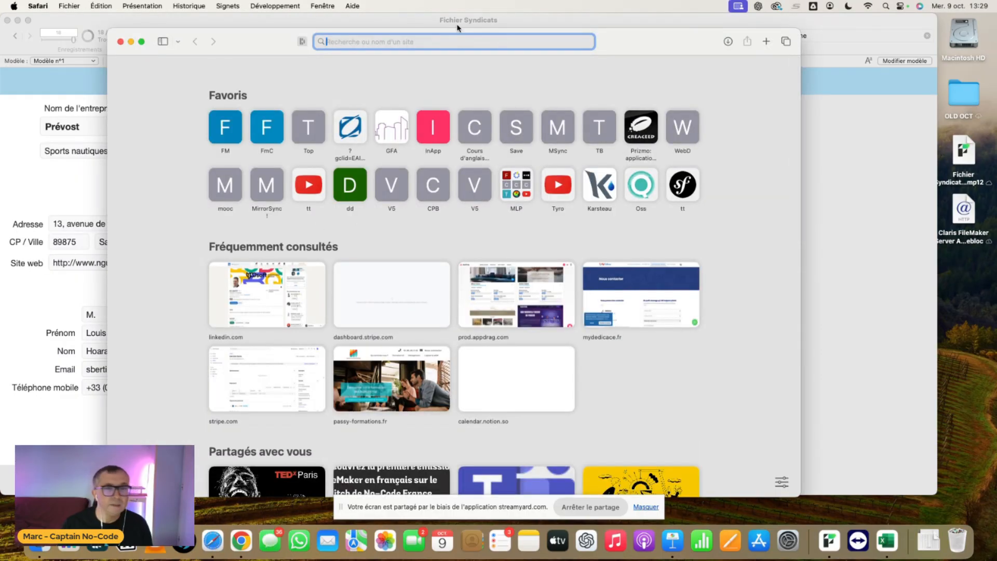
text(preov)
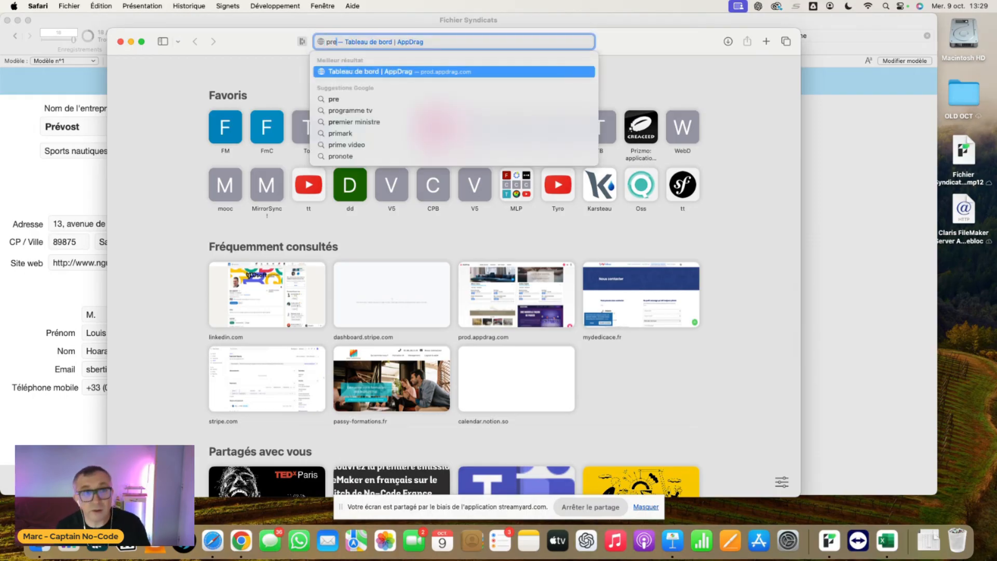
key(BackSpace)
key(BackSpace)
text(vost)
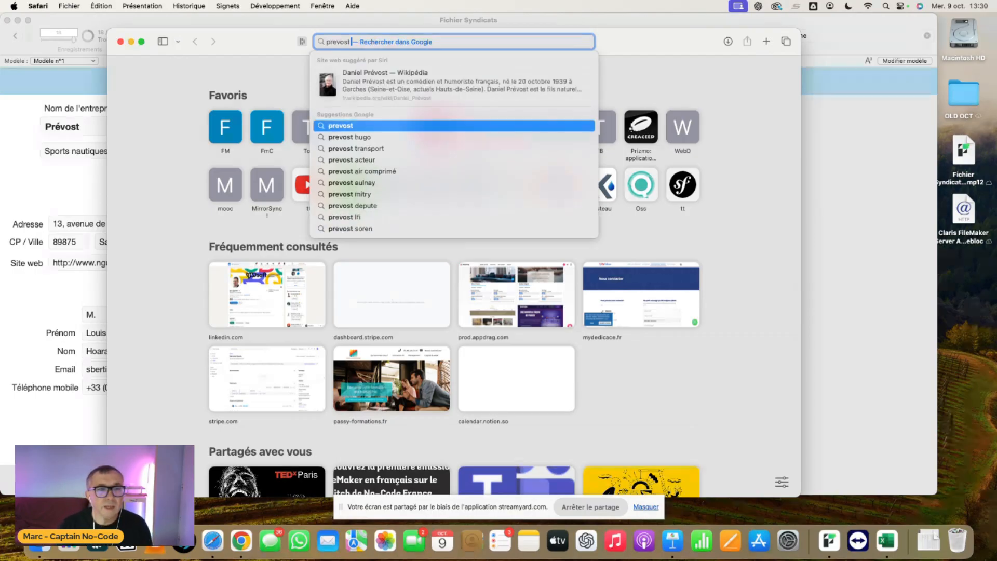
text( logo)
key(Return)
click(243, 116)
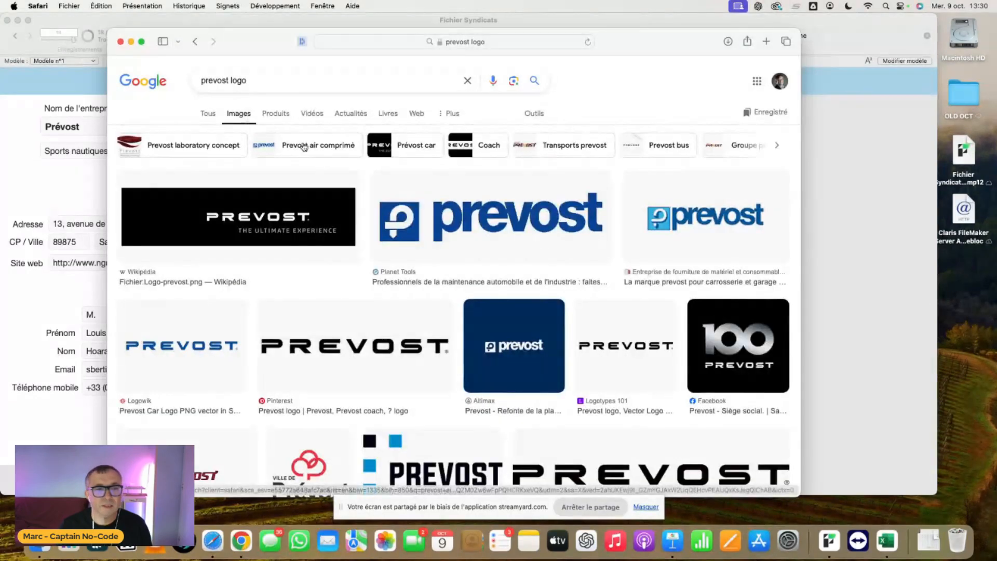
click(493, 232)
- Try to bring the Planet Tools logo directly from the browser into the Prévost record's logo container, and clear the container
drag(631, 42, 608, 190)
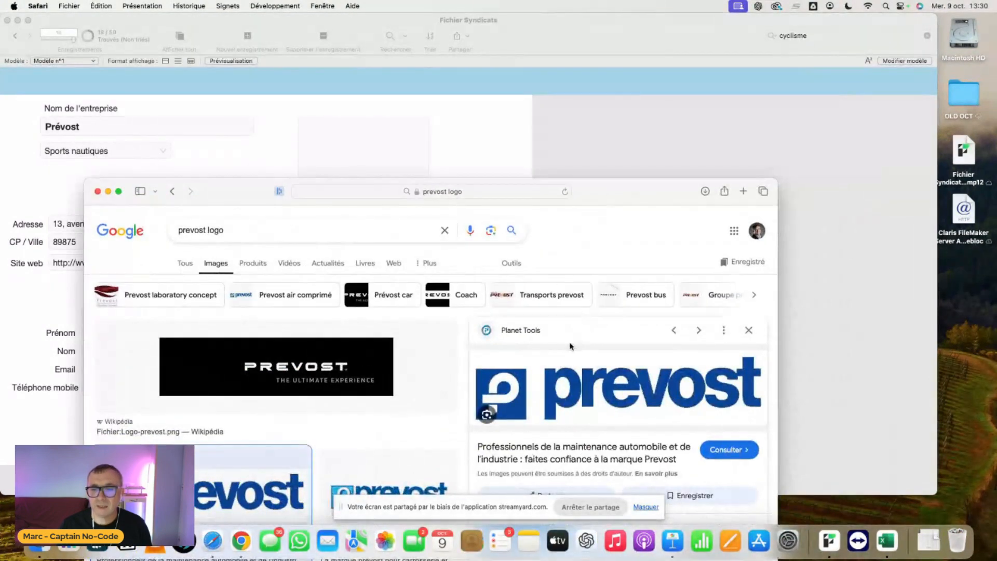
drag(599, 391, 399, 165)
click(466, 148)
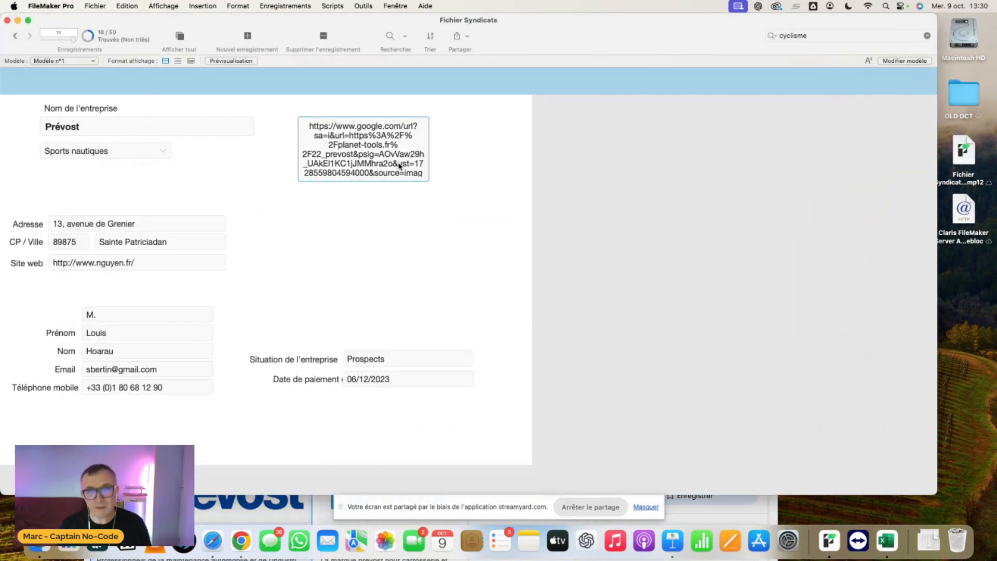
key(BackSpace)
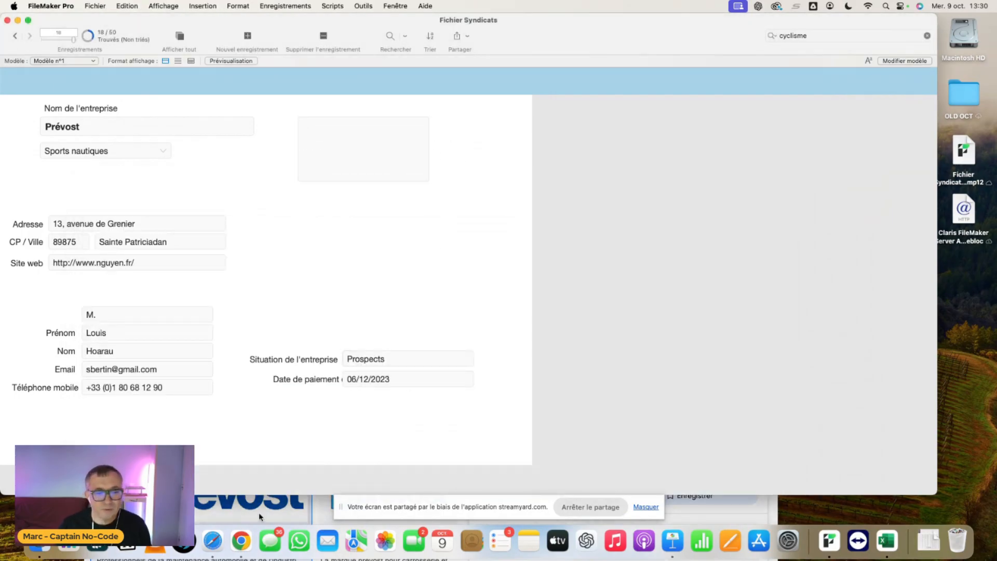
- Back in Safari, save the Planet Tools logo image as logo-prevost-centrale-brico.jpg in the Téléchargements folder
click(320, 501)
drag(596, 191, 621, 108)
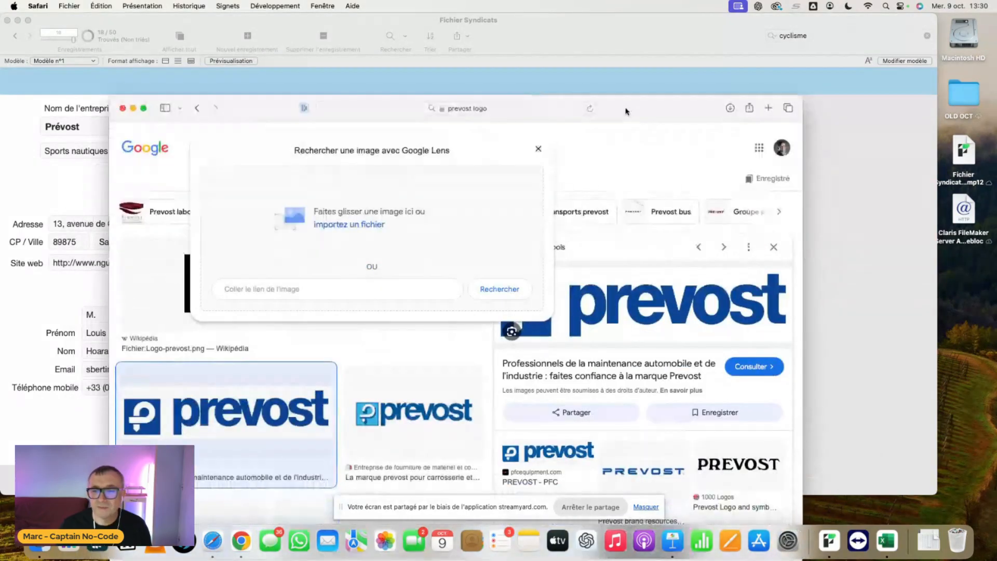
double_click(666, 301)
right_click(666, 301)
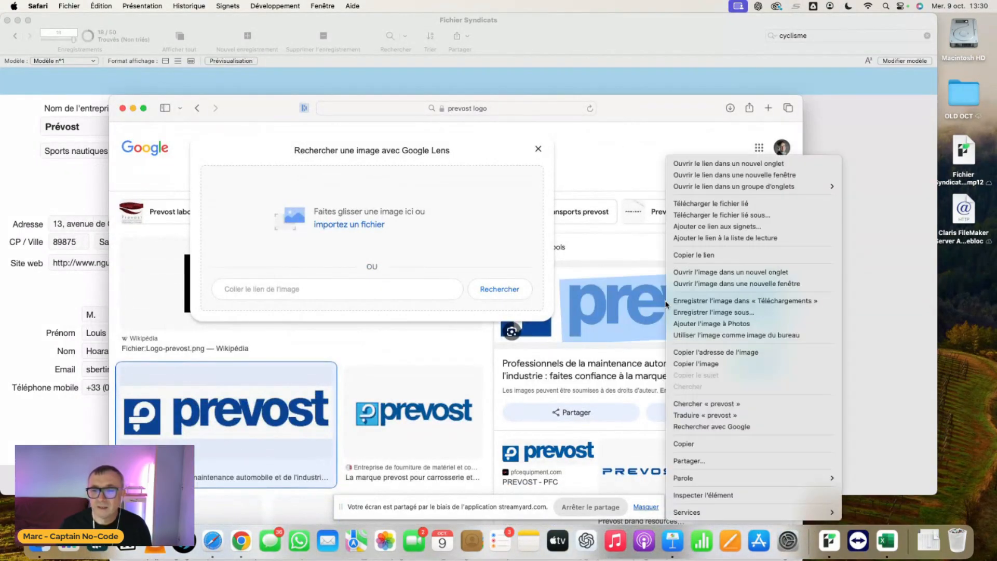
click(592, 343)
click(596, 350)
click(356, 124)
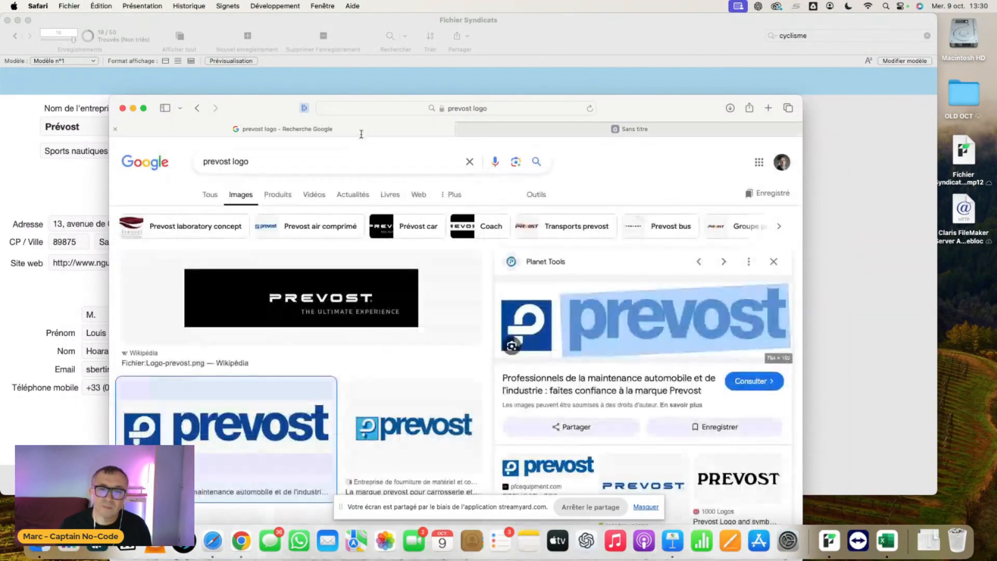
right_click(656, 326)
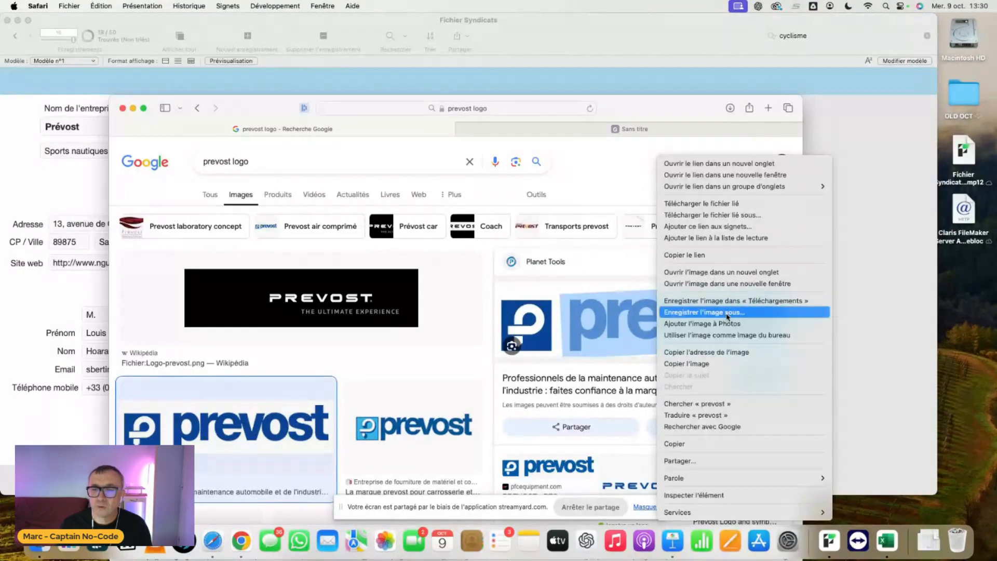
click(727, 314)
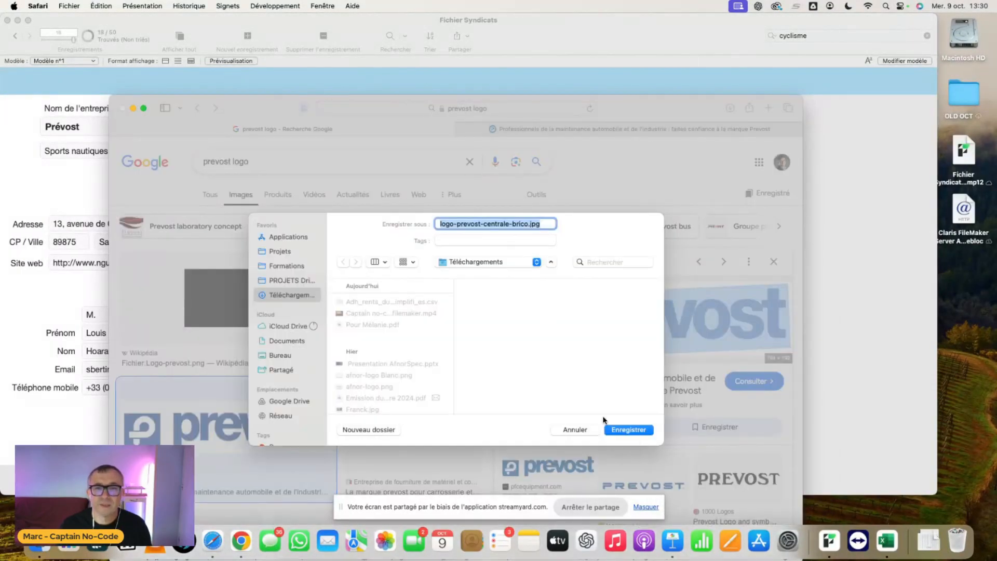
click(629, 429)
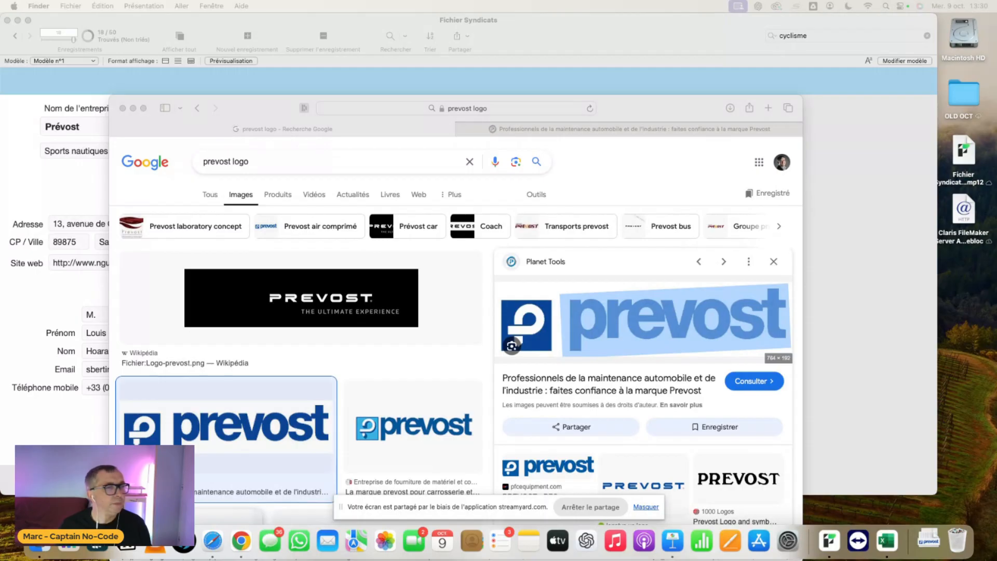
- Insert the saved logo image into the Prévost record's logo container in FileMaker Pro, and browse to neighbouring records
click(330, 75)
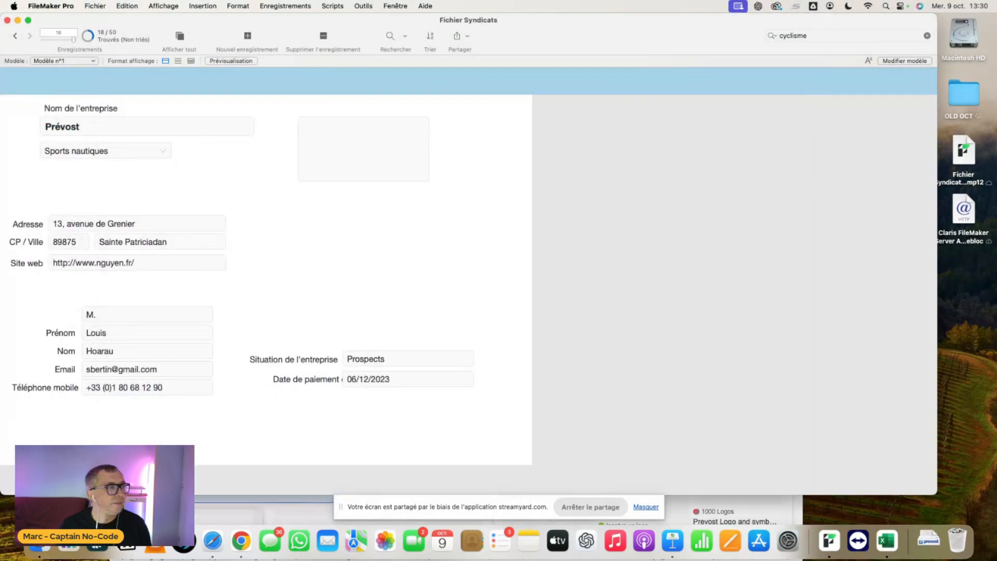
drag(1, 144, 337, 146)
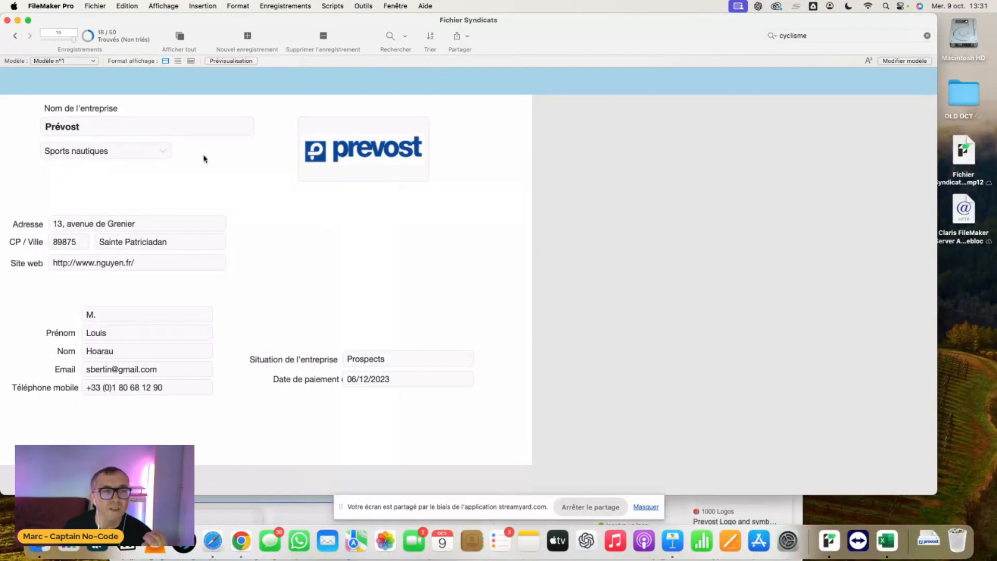
click(22, 36)
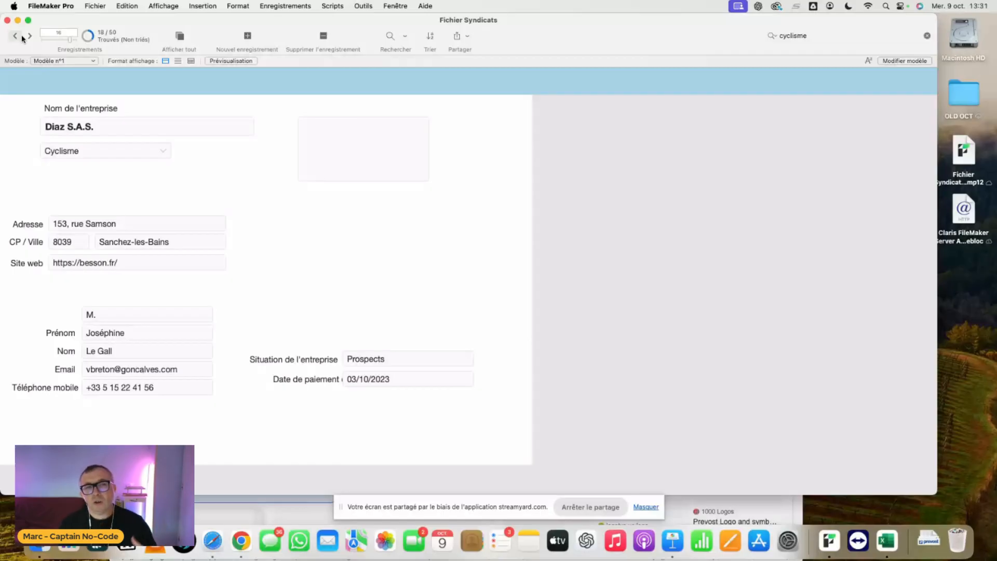
click(23, 36)
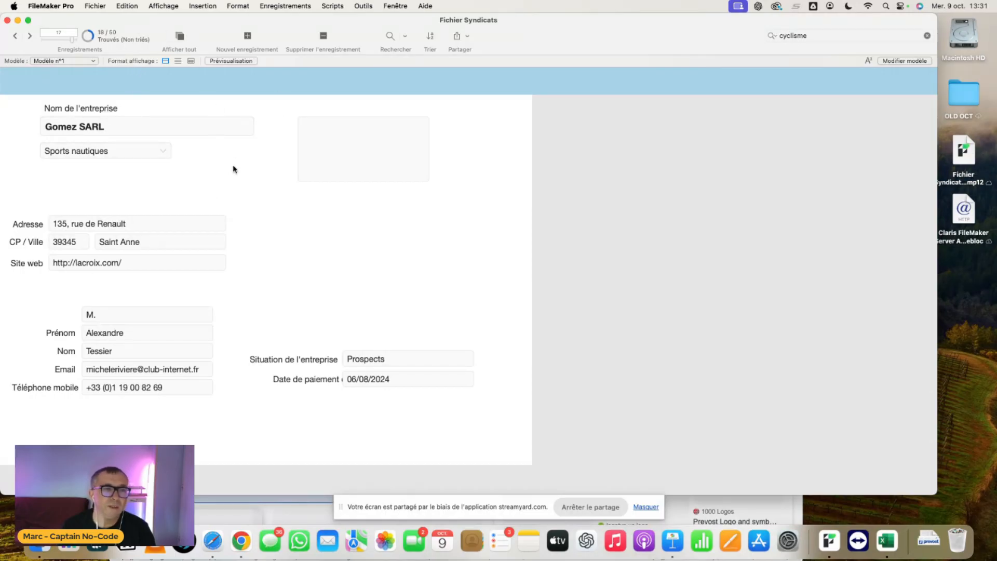
- Find the records whose sector is Randonnée, and enter the Situation de l'entreprise field of the first one
click(390, 36)
click(155, 151)
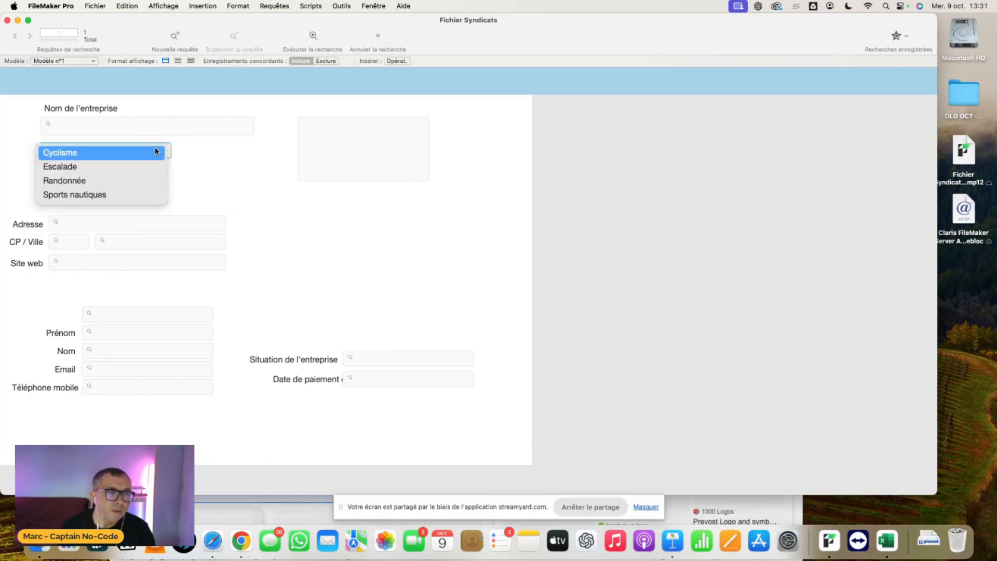
click(147, 180)
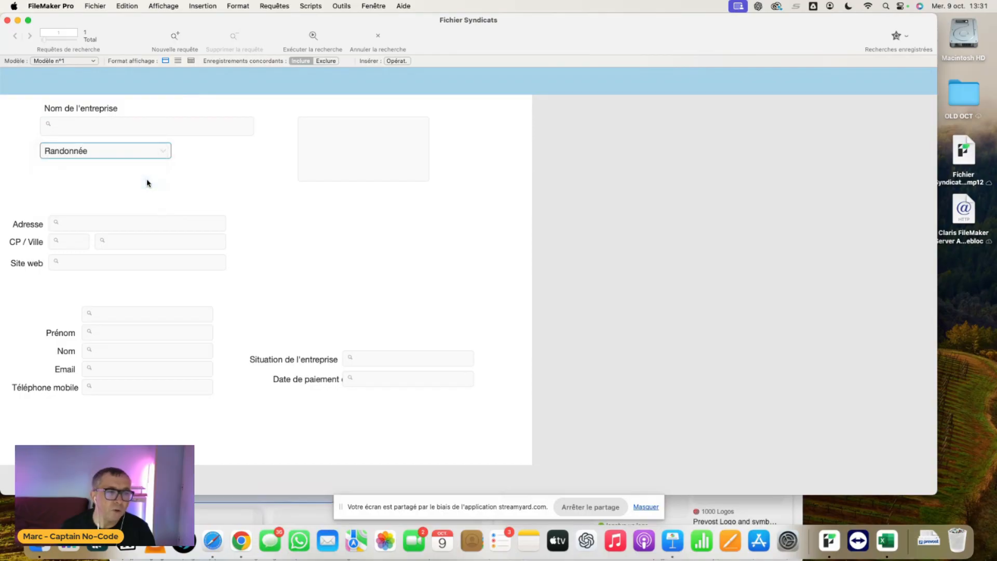
key(Return)
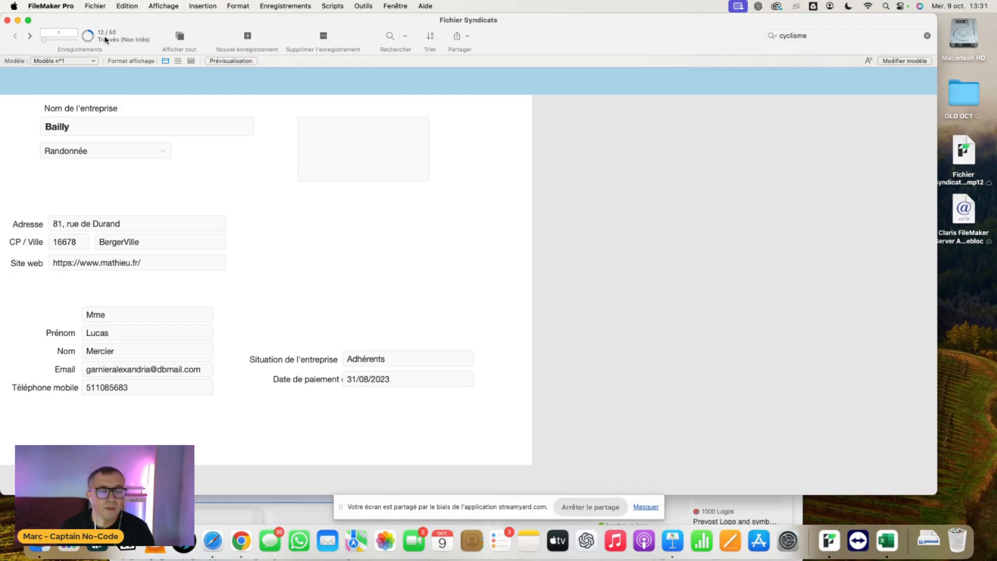
click(390, 361)
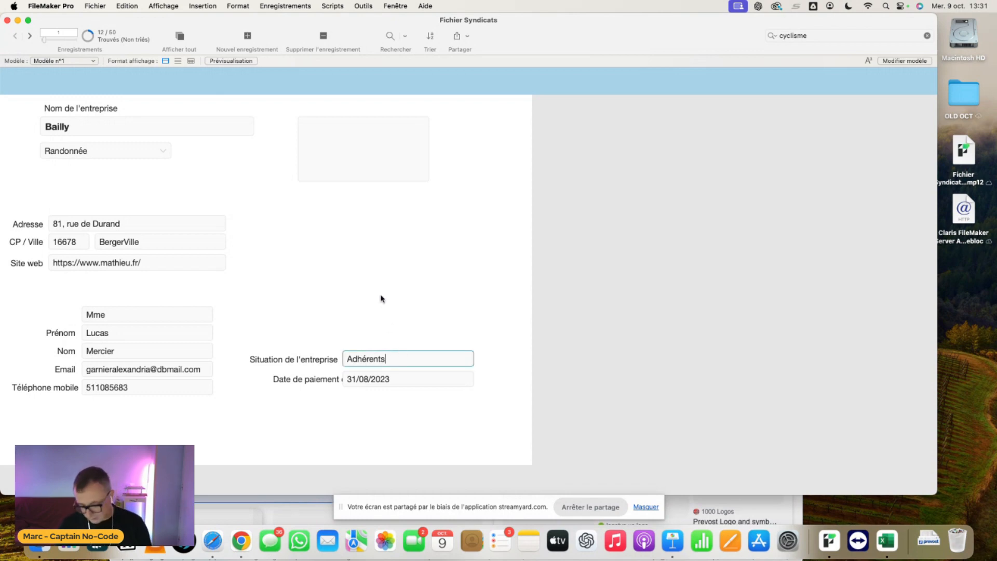
- Edit the Modèle n°1 layout and set the Situation de l'entreprise field's control style to Menu local
key(super+l)
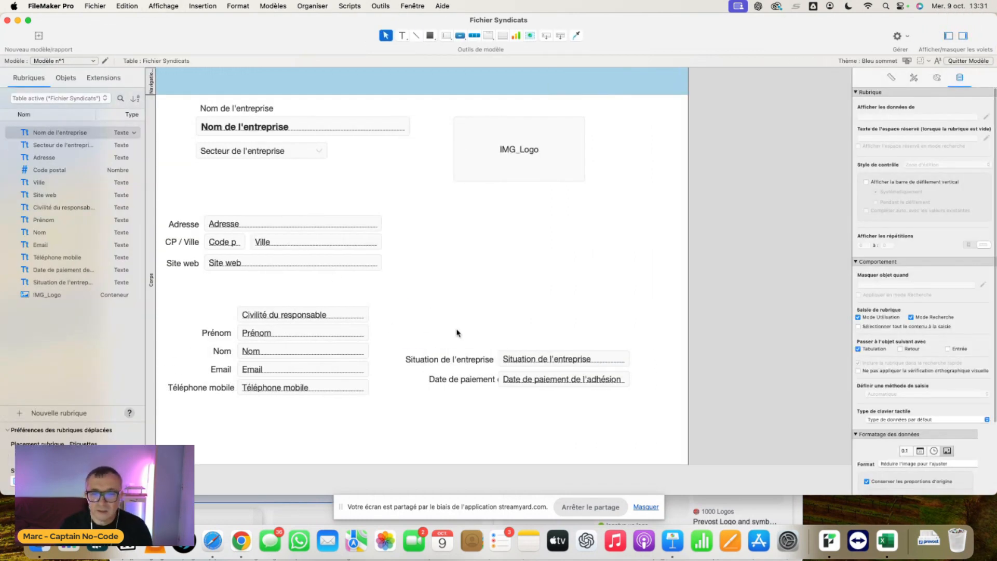
click(591, 360)
click(945, 165)
click(946, 185)
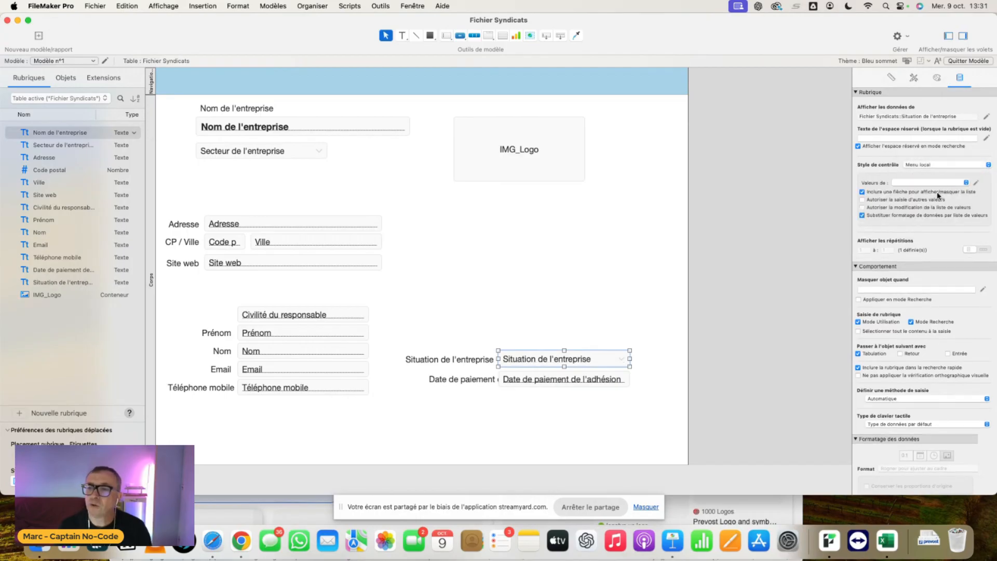
- Create a value list named Situation entreprise for the field, based on custom values
click(975, 182)
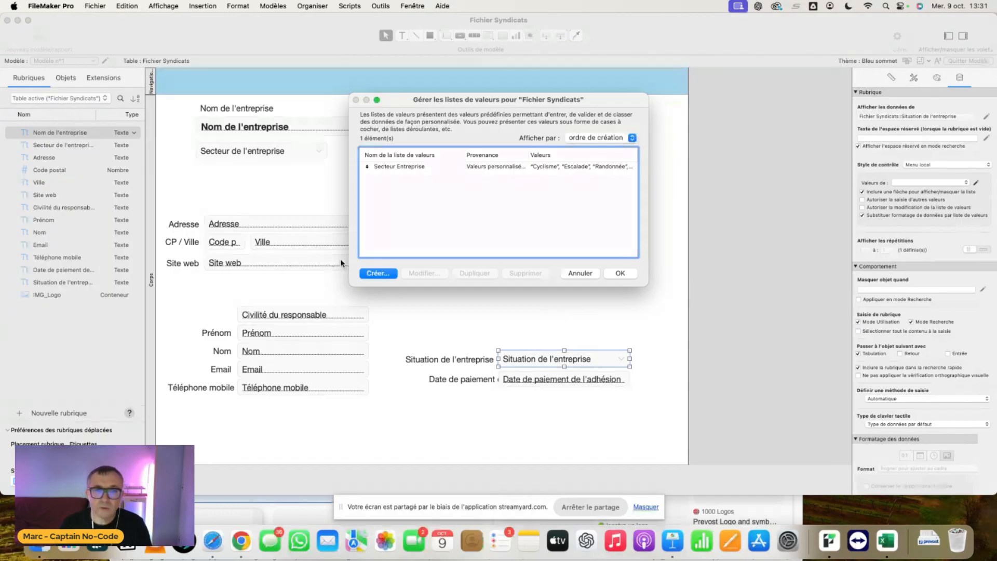
key(Return)
text(Situation entrepriese)
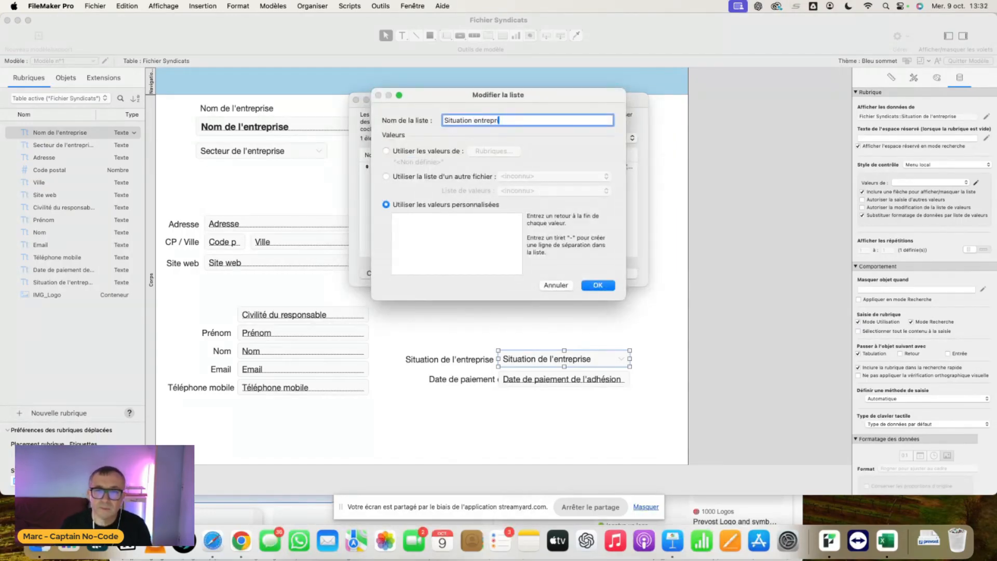
click(416, 224)
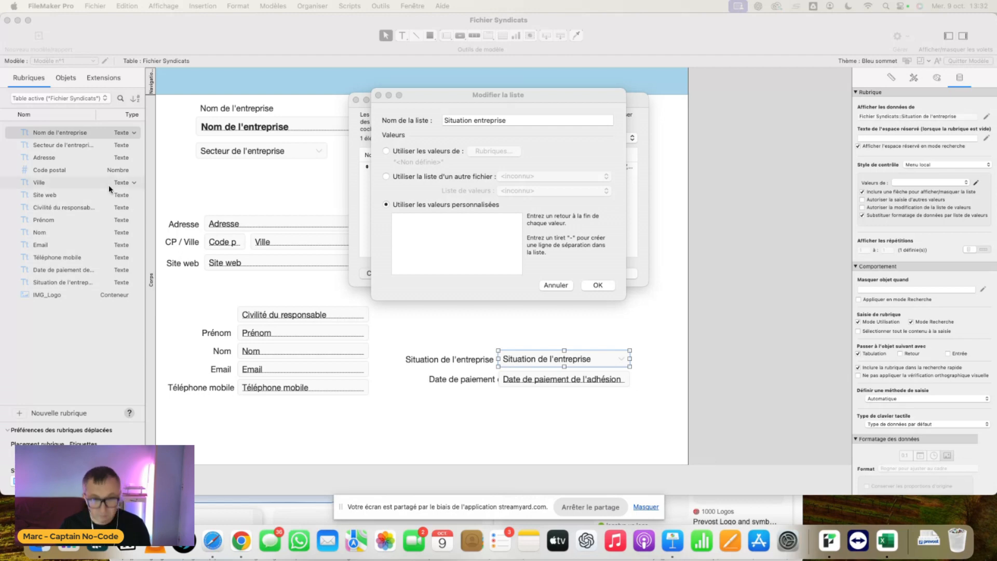
- Enter the custom values Adhérents, Prospects and Non renouvelé, and save the value list for the Situation de l'entreprise field
click(408, 229)
text(Adhérents)
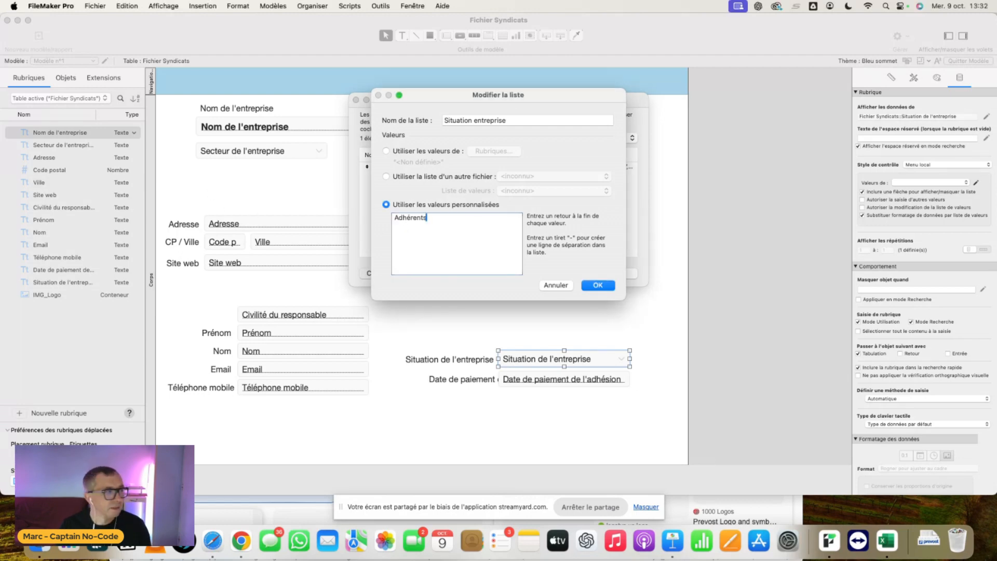
key(super+Tab)
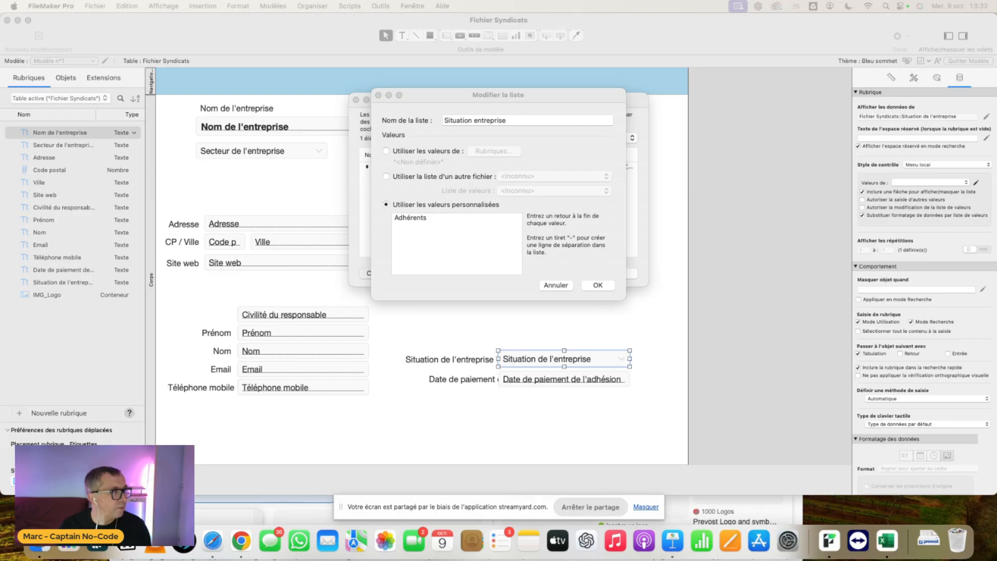
click(428, 238)
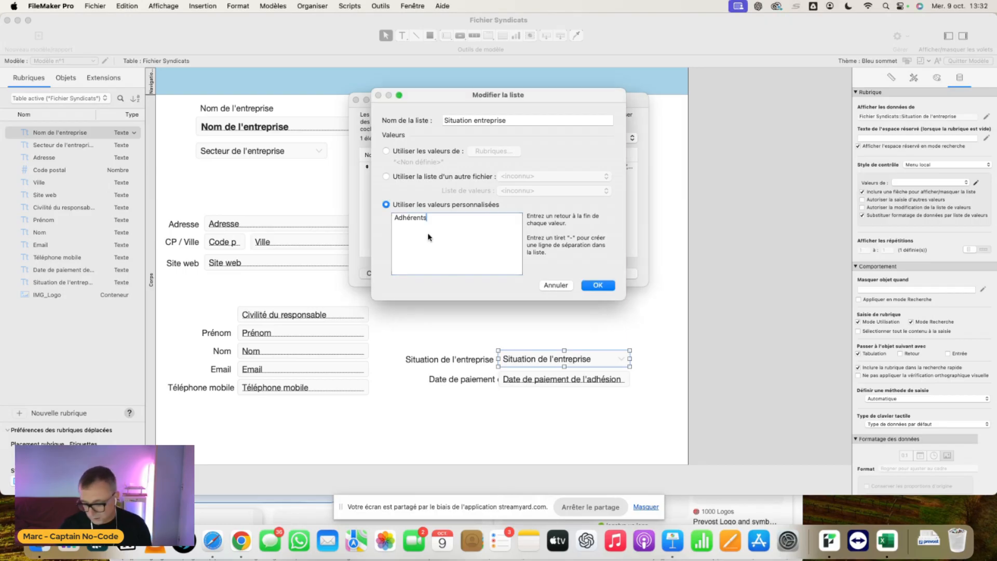
key(Return)
text(Prospects)
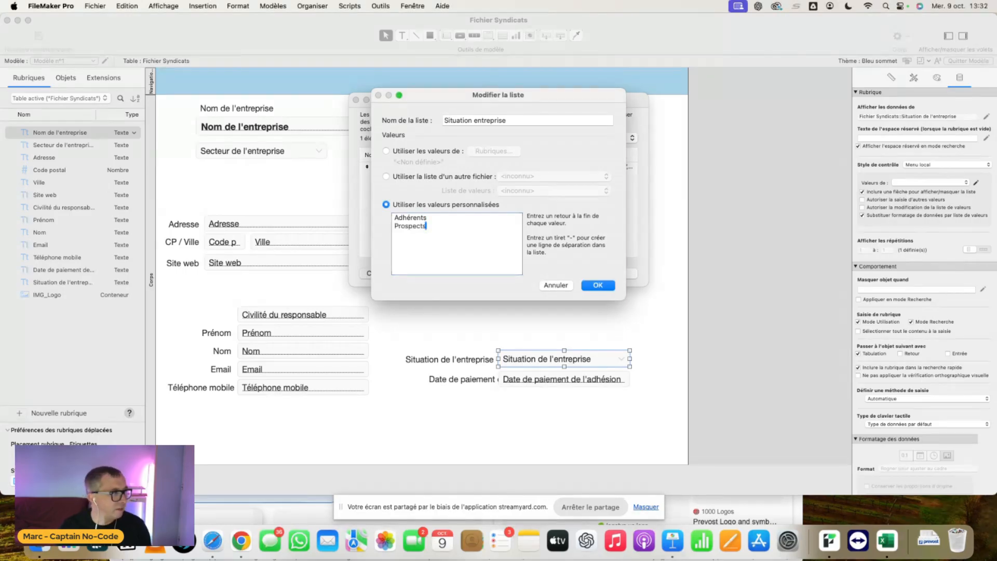
key(super+Tab)
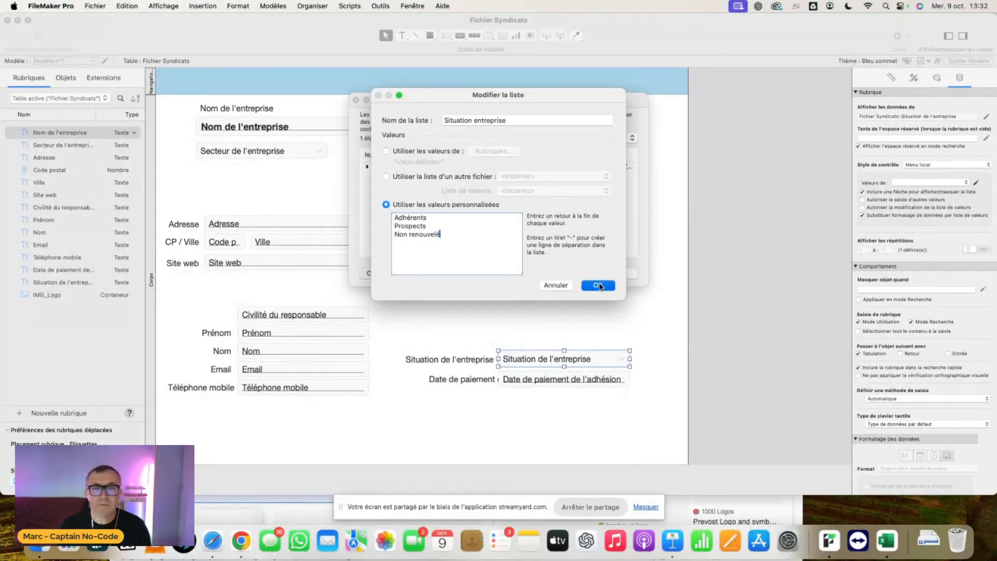
click(599, 286)
click(621, 273)
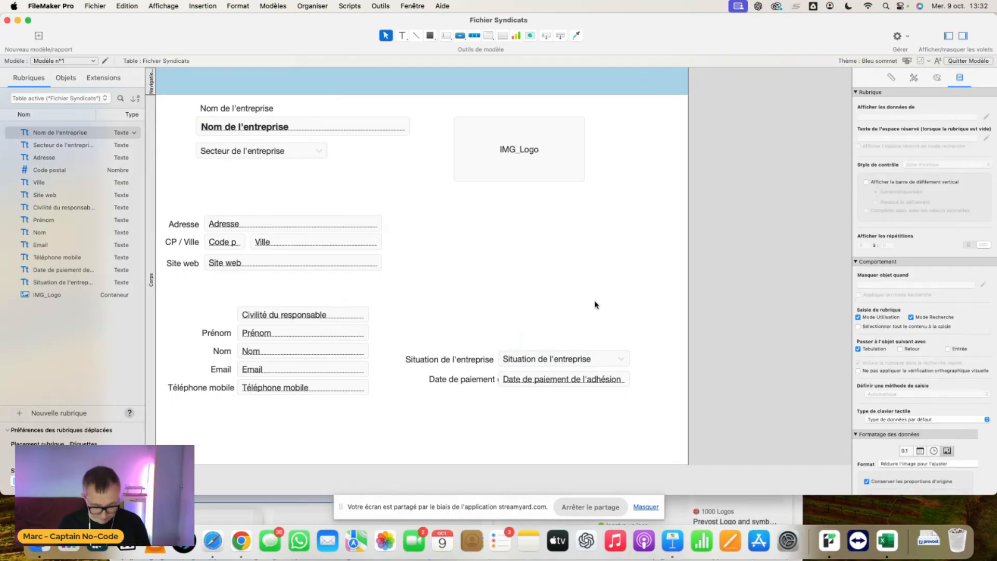
- Find the records whose sector is Escalade and whose Situation de l'entreprise is Adhérents
key(super+b)
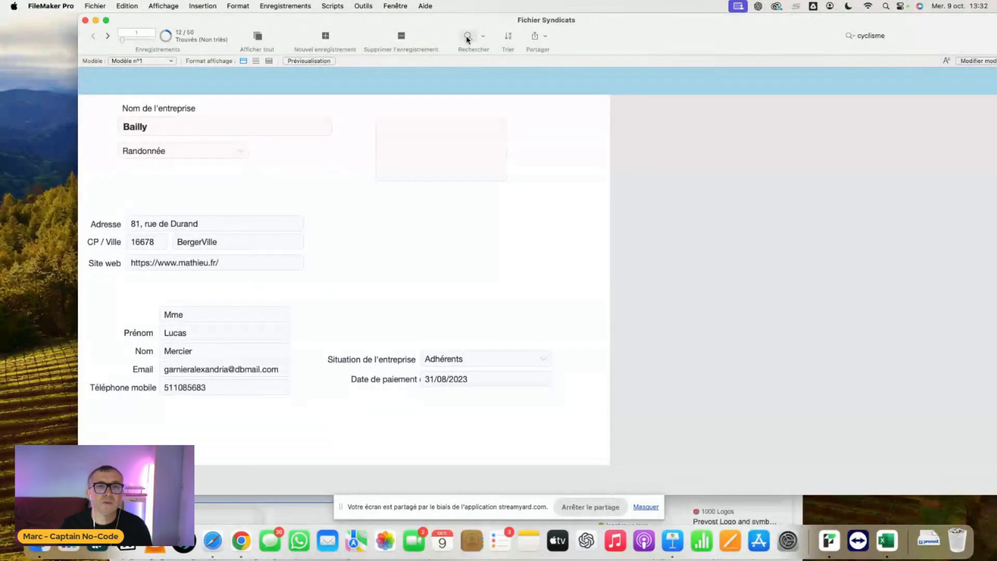
click(467, 37)
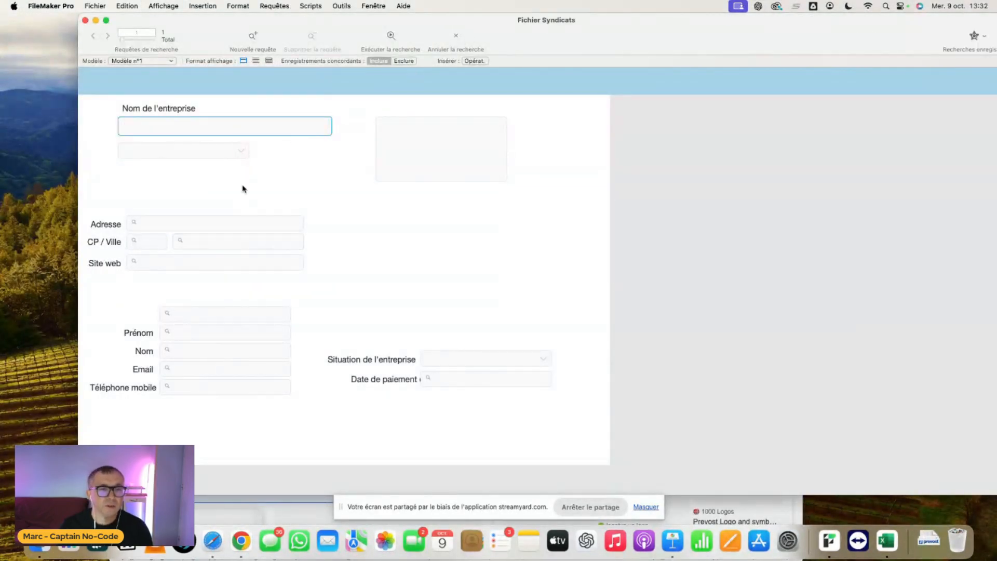
click(239, 151)
click(225, 167)
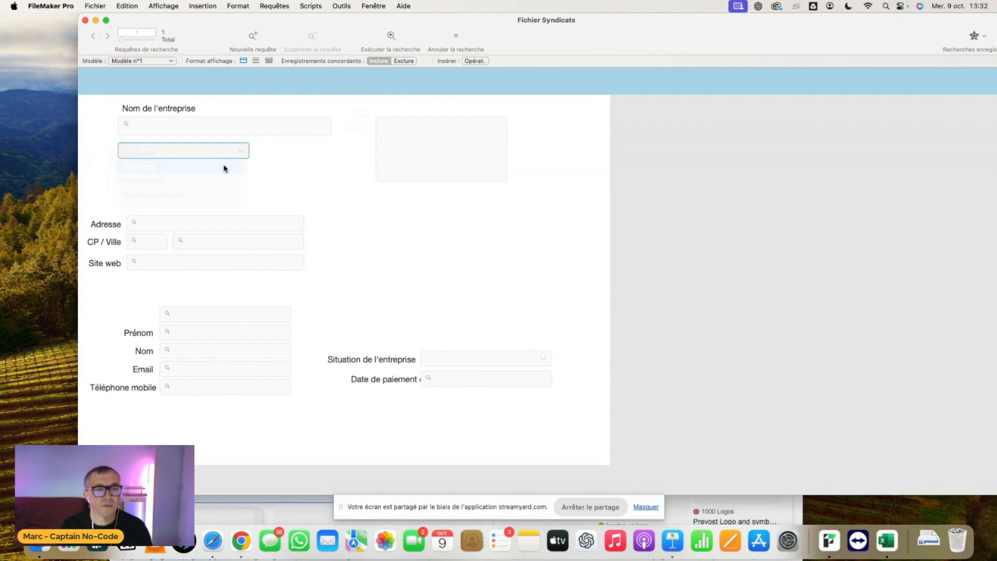
click(455, 364)
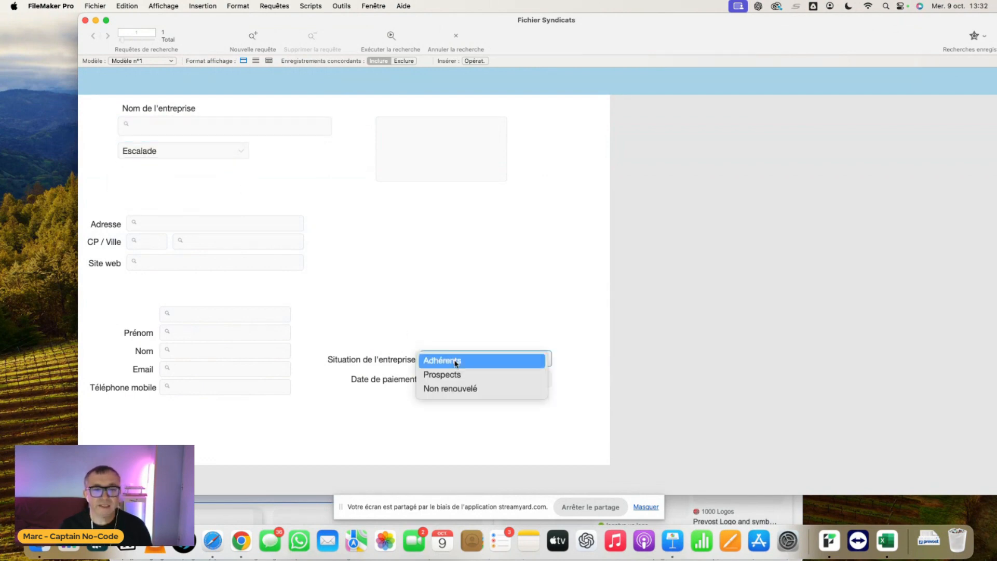
click(456, 362)
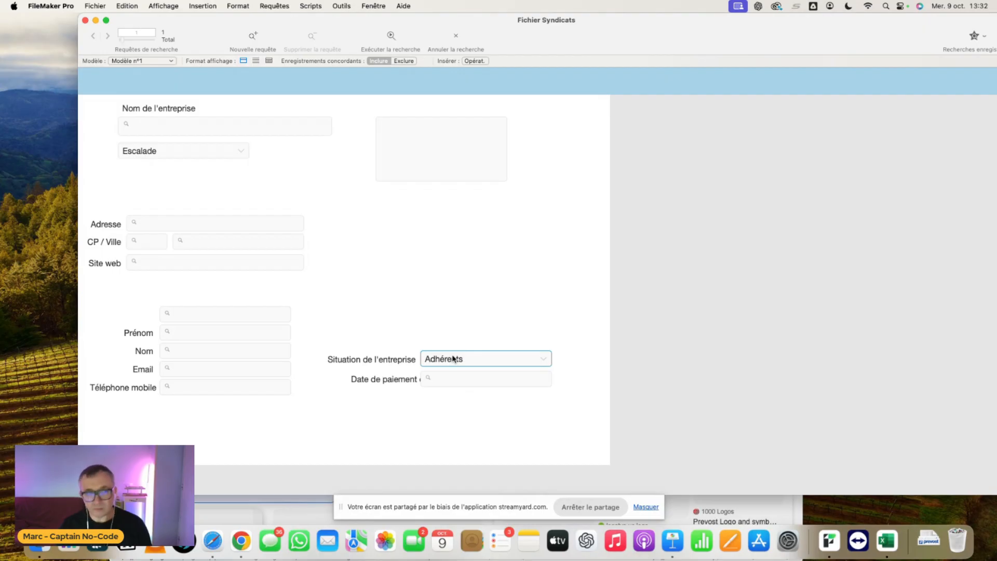
key(Return)
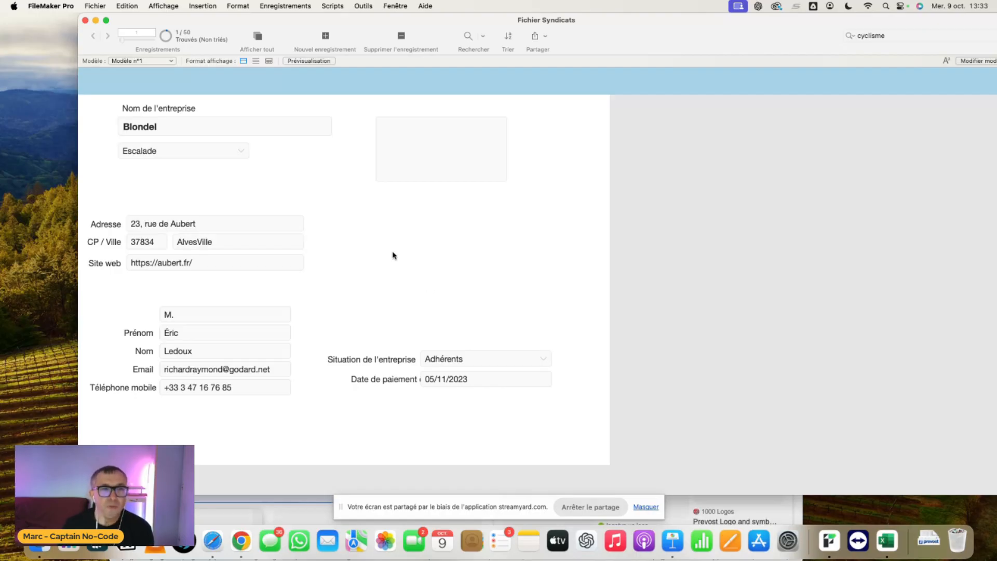
- Run a new find for records with the sector Randonnée and the situation Adhérents
click(467, 36)
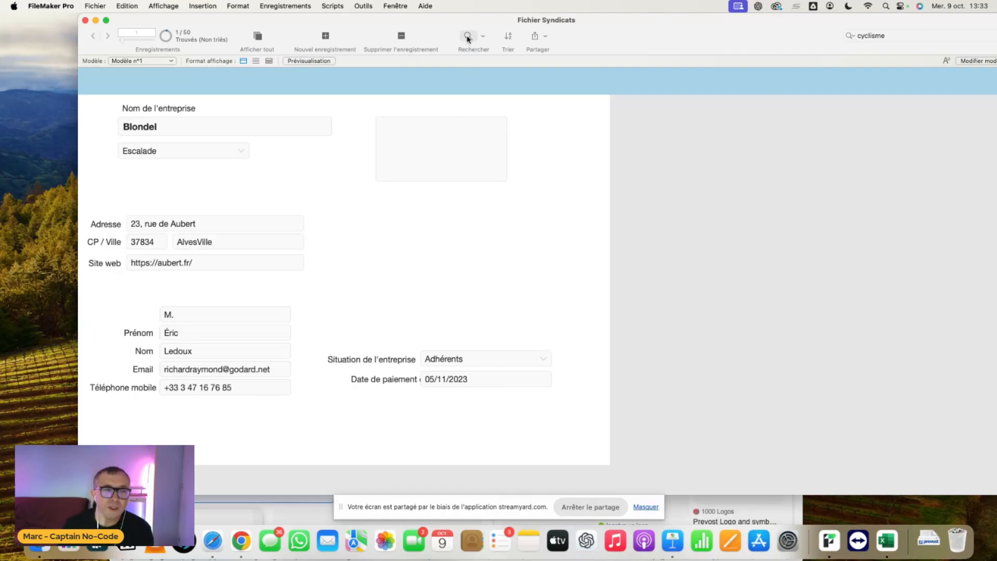
click(221, 155)
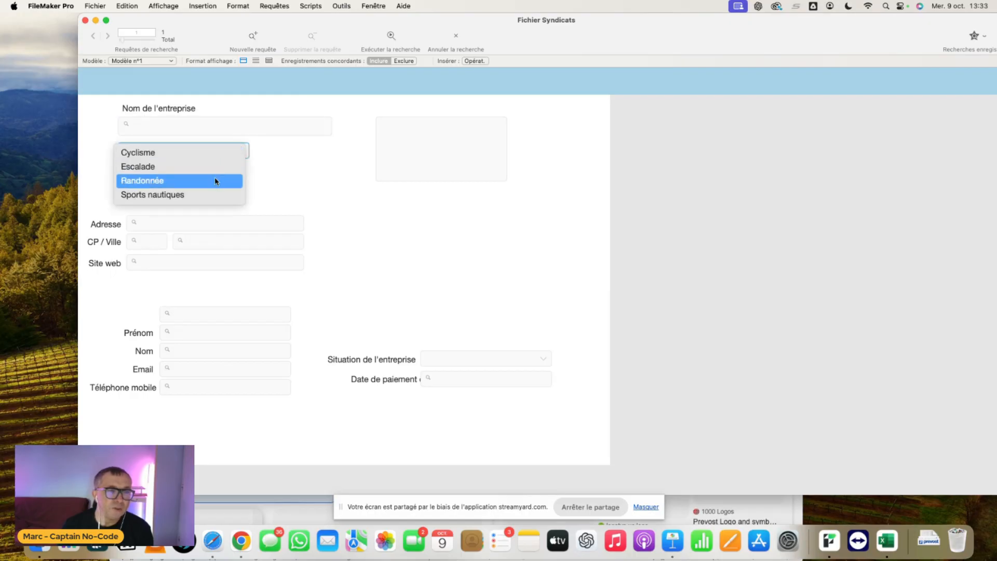
click(214, 179)
click(473, 362)
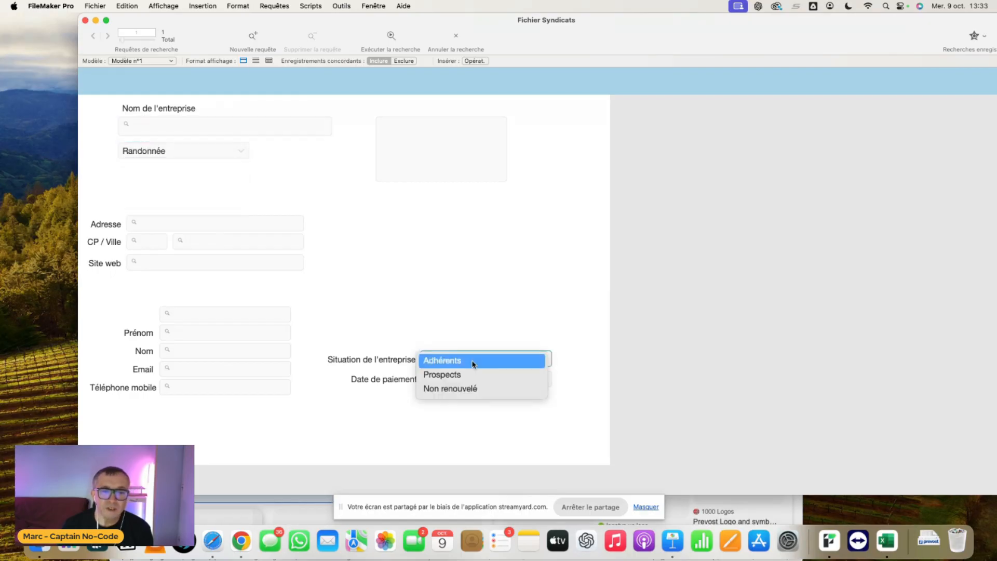
click(474, 361)
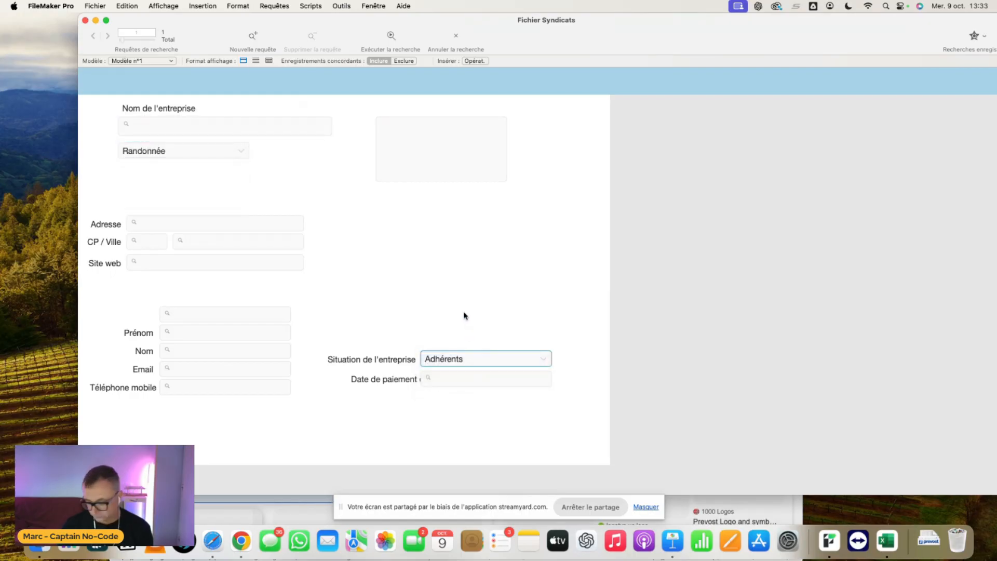
key(Return)
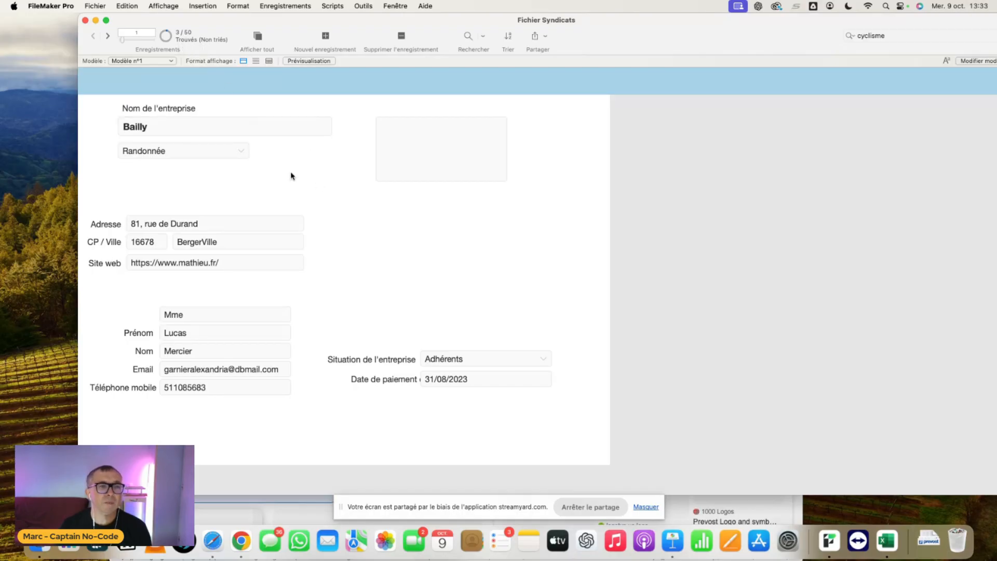
- Switch to the Modèle n°2 table layout and show all records
click(168, 60)
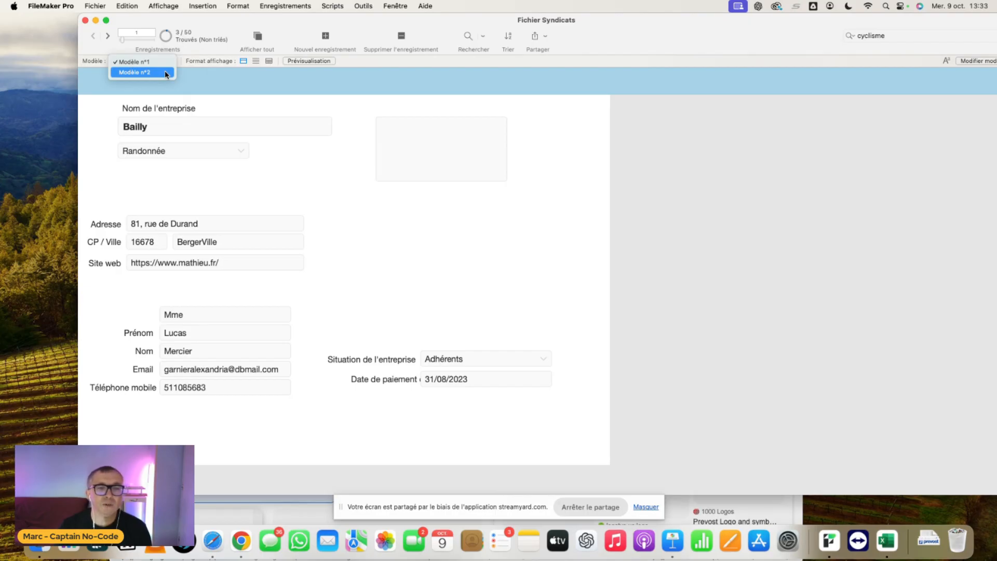
click(166, 74)
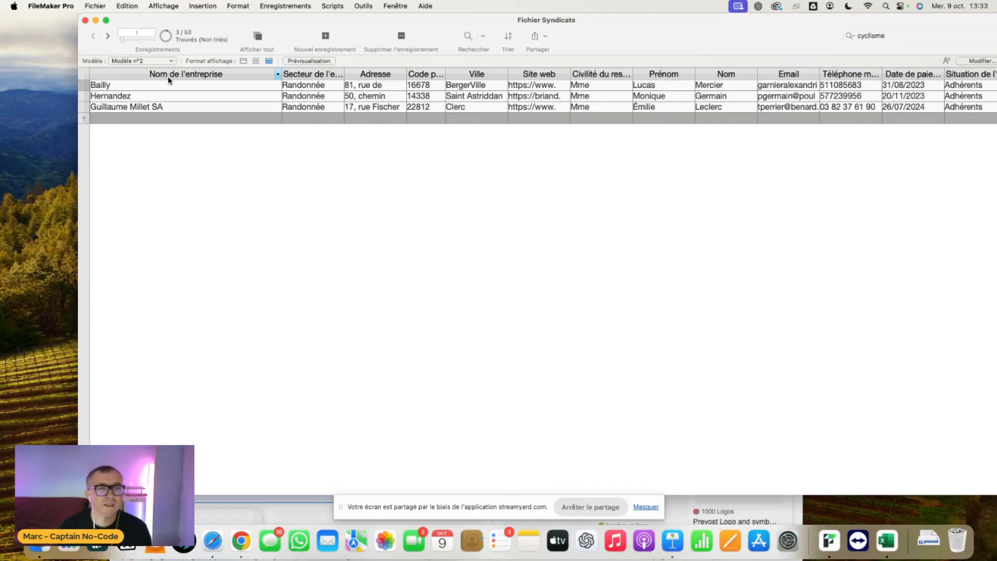
click(258, 36)
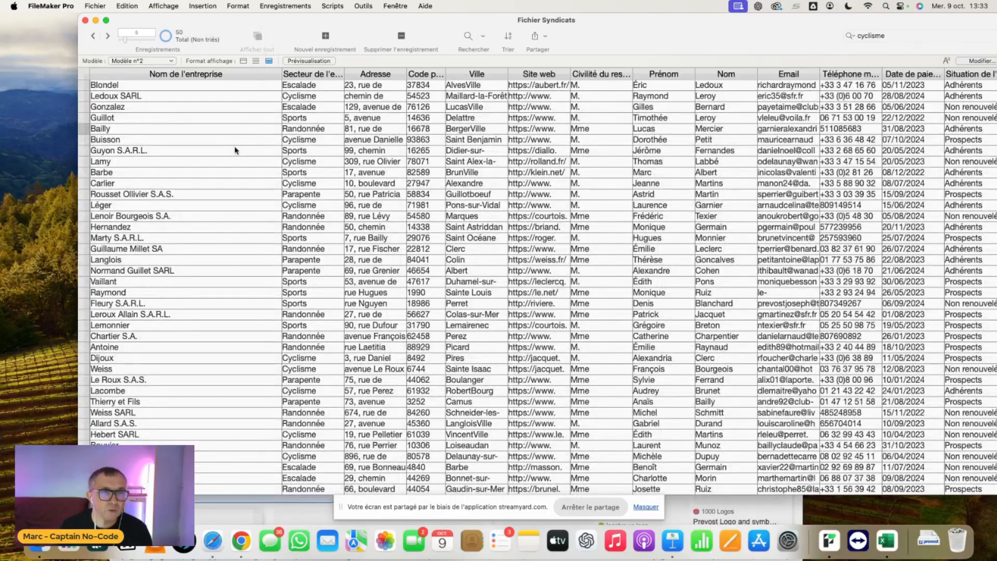
- Sort the records in ascending order by Nom de l'entreprise
scroll(235, 150, down, 3)
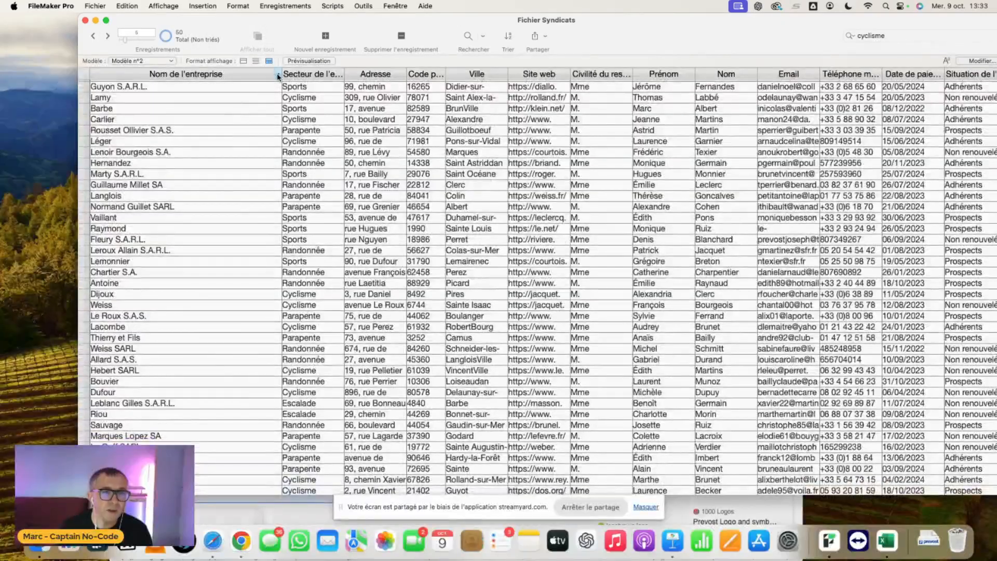
click(279, 78)
click(351, 84)
scroll(311, 103, up, 2)
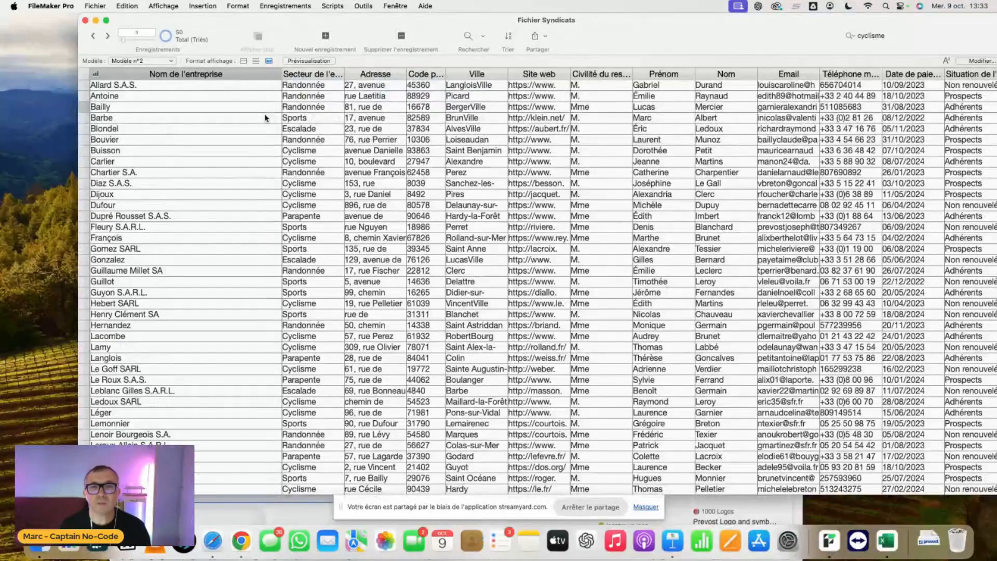
- Add Situation de l'entreprise to the sort order ahead of Nom de l'entreprise, and sort the records
click(509, 36)
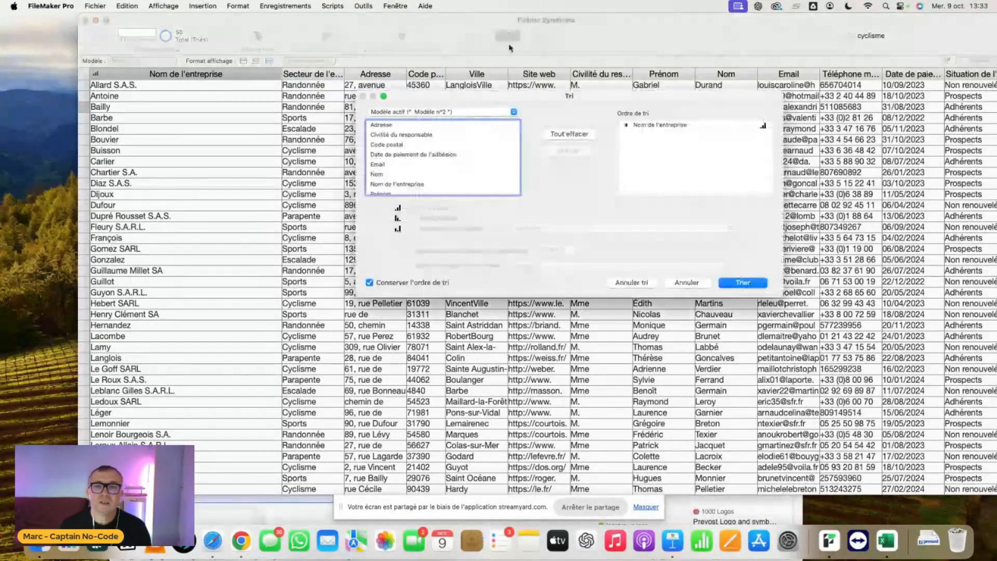
scroll(414, 174, down, 5)
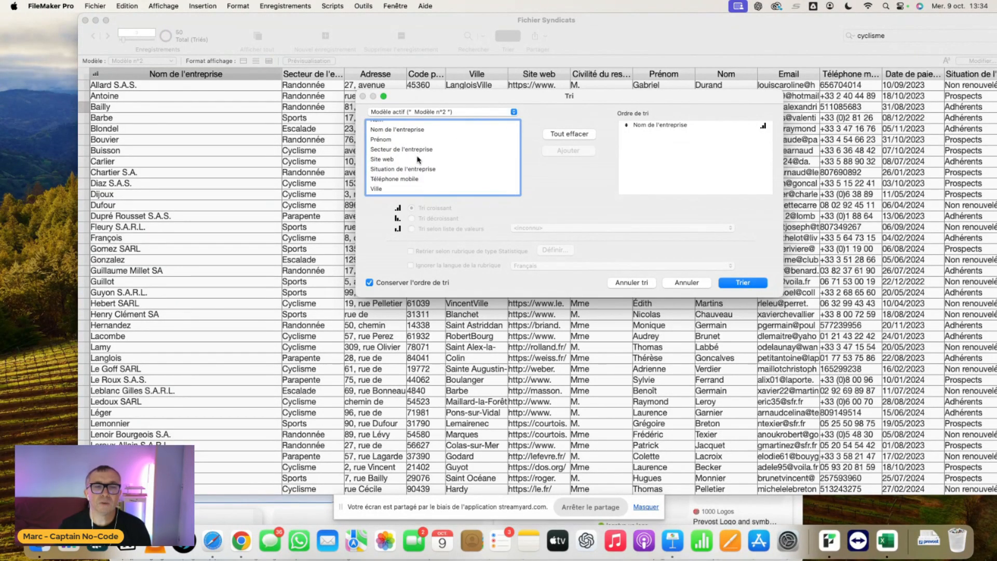
scroll(422, 167, up, 1)
double_click(422, 171)
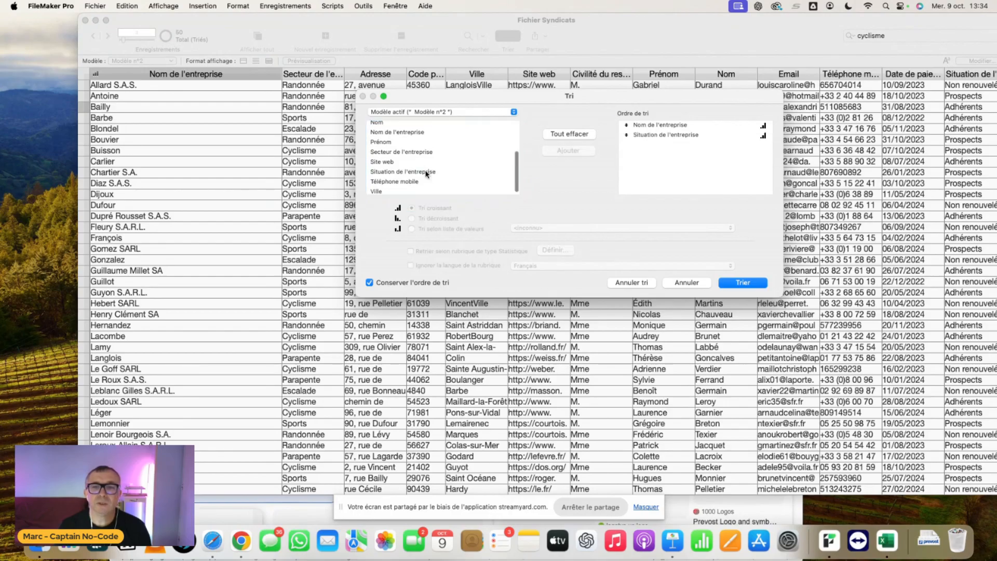
drag(627, 138, 625, 125)
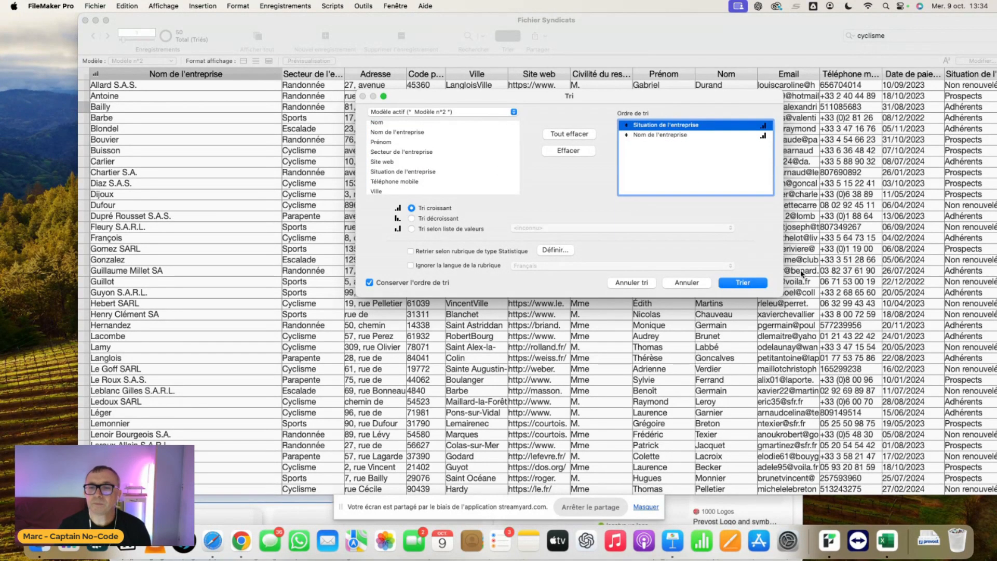
click(750, 284)
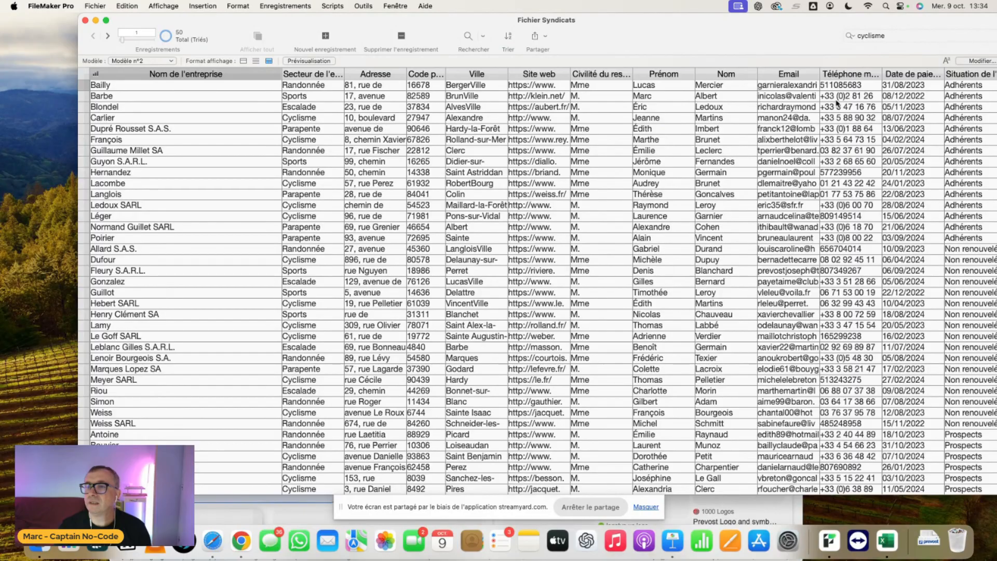
- Move the Situation de l'entreprise column directly after Nom de l'entreprise, and look through the sorted list
drag(945, 74, 281, 84)
drag(903, 76, 287, 77)
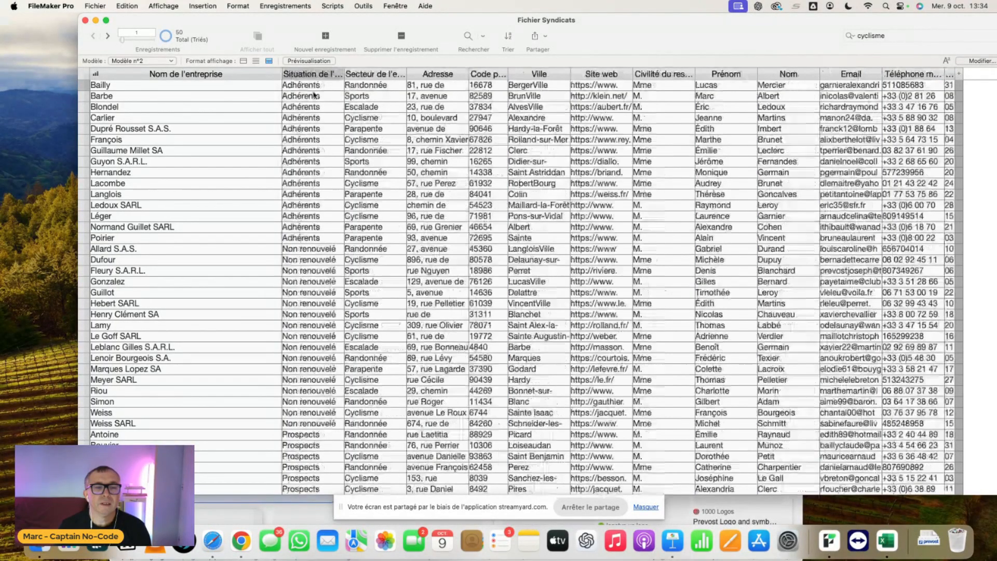
scroll(311, 277, down, 5)
scroll(310, 275, down, 1)
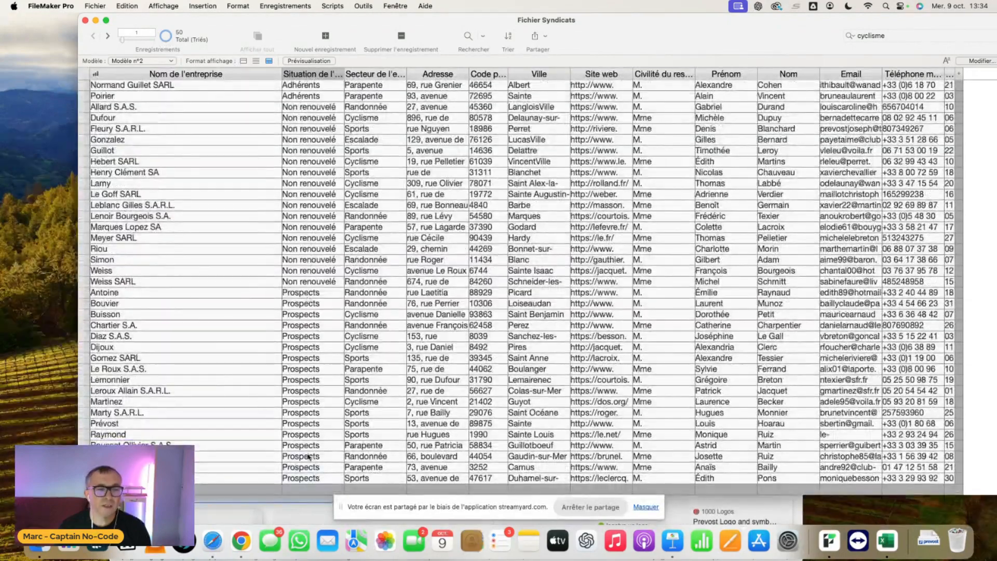
scroll(310, 379, up, 5)
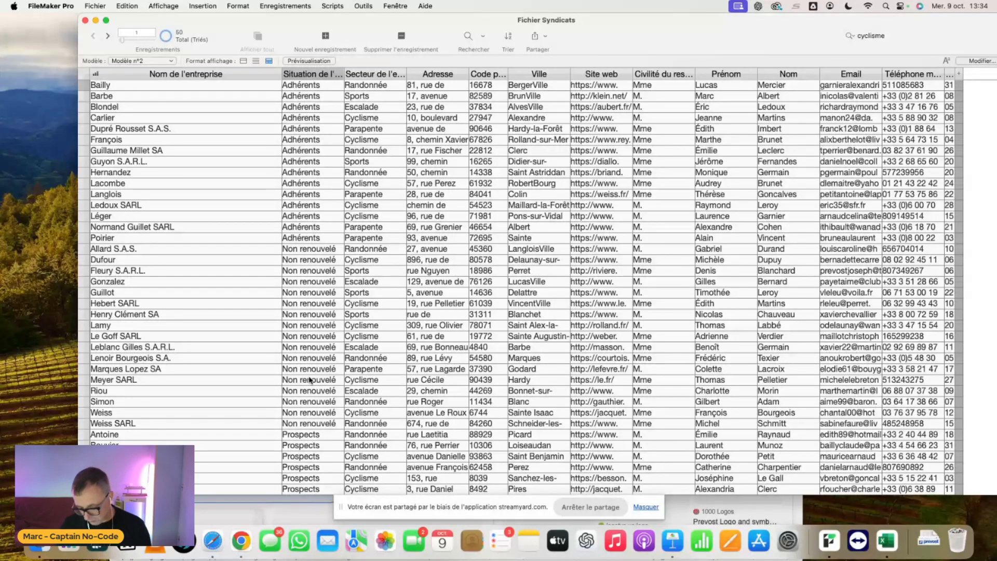
- Edit the Modèle n°2 layout and disable entry into the Nom de l'entreprise field in both Mode Utilisation and Mode Recherche
key(super+l)
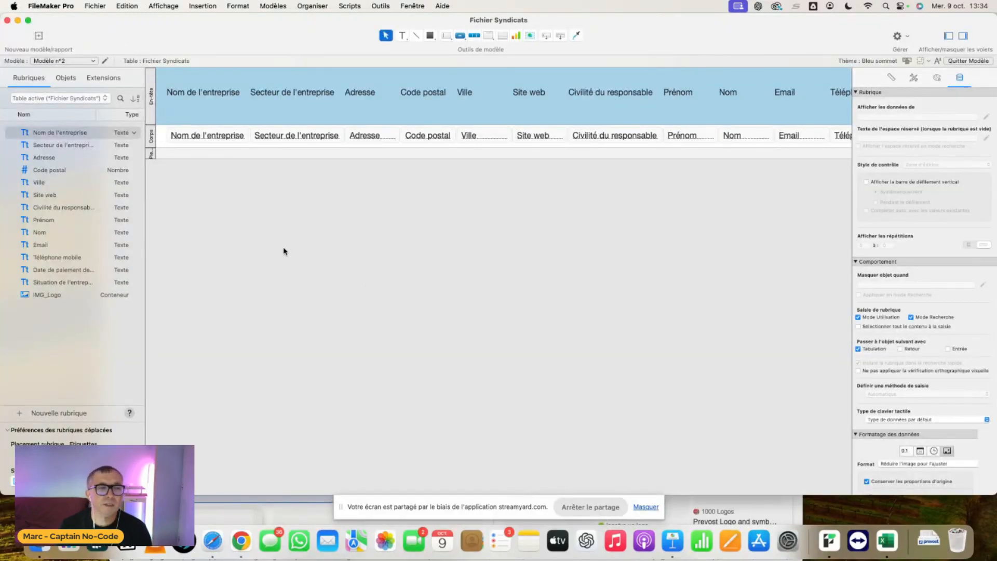
click(210, 139)
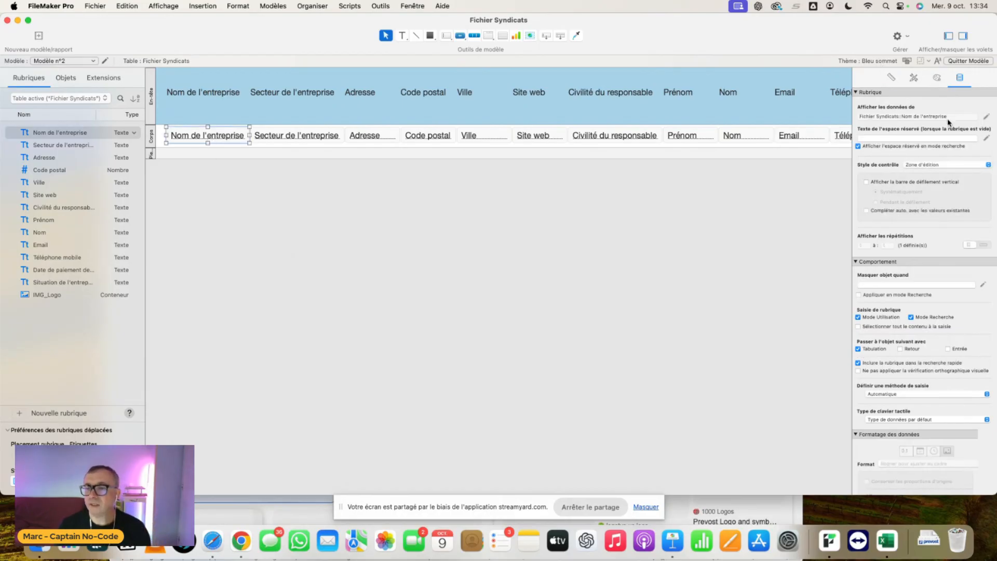
click(858, 317)
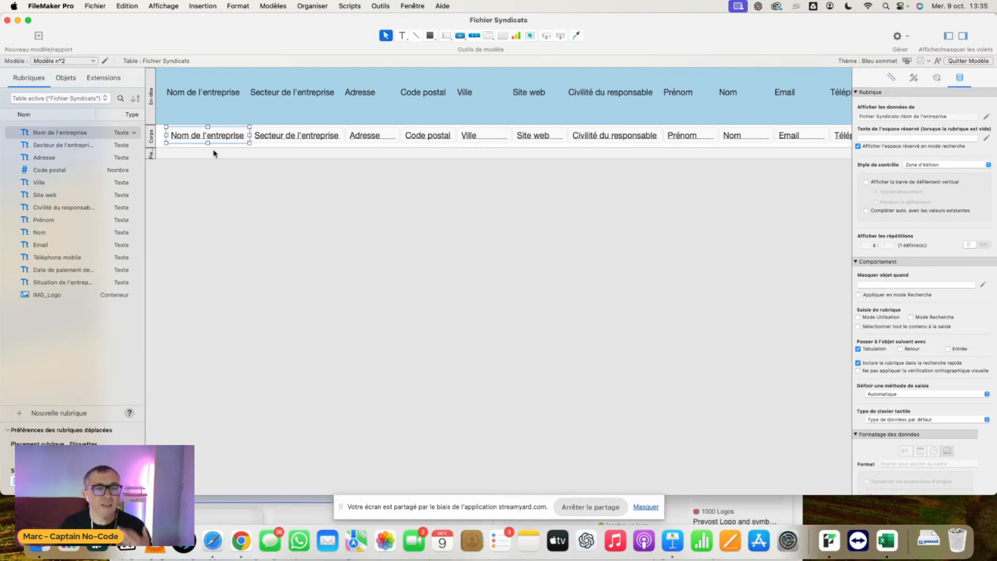
click(218, 169)
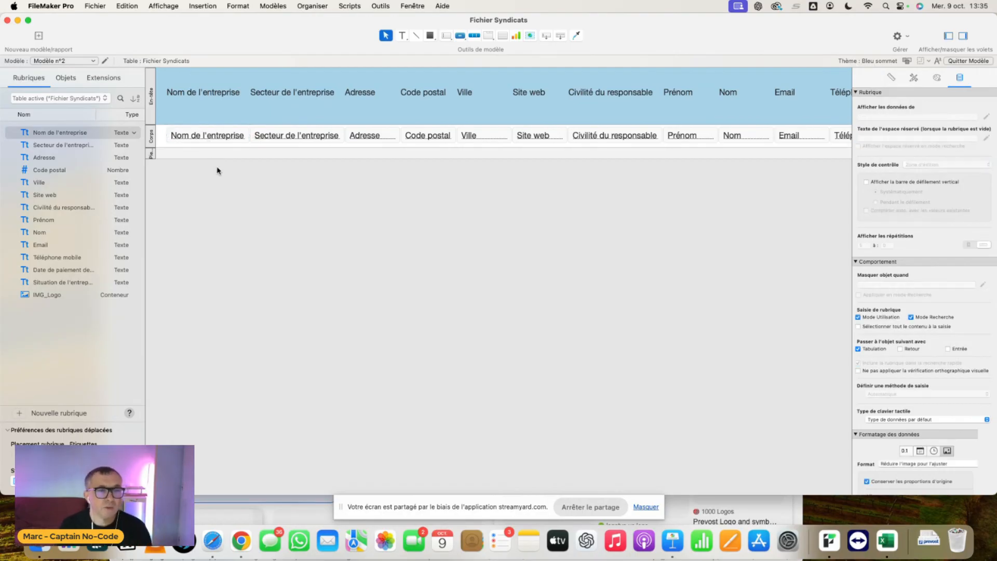
- Configure the Nom de l'entreprise field on Modèle n°2 as a button with the single action Activer modèle
right_click(205, 136)
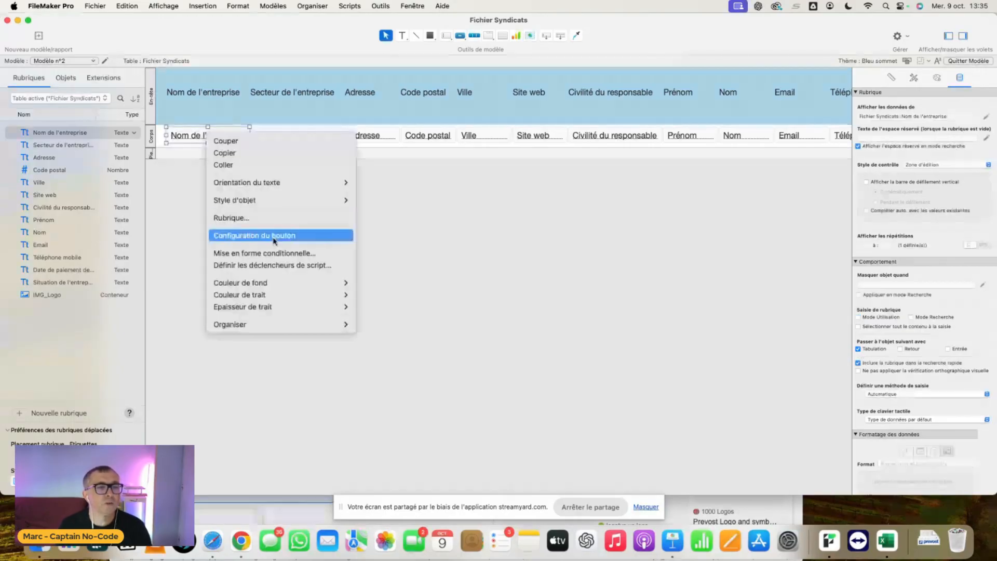
click(274, 236)
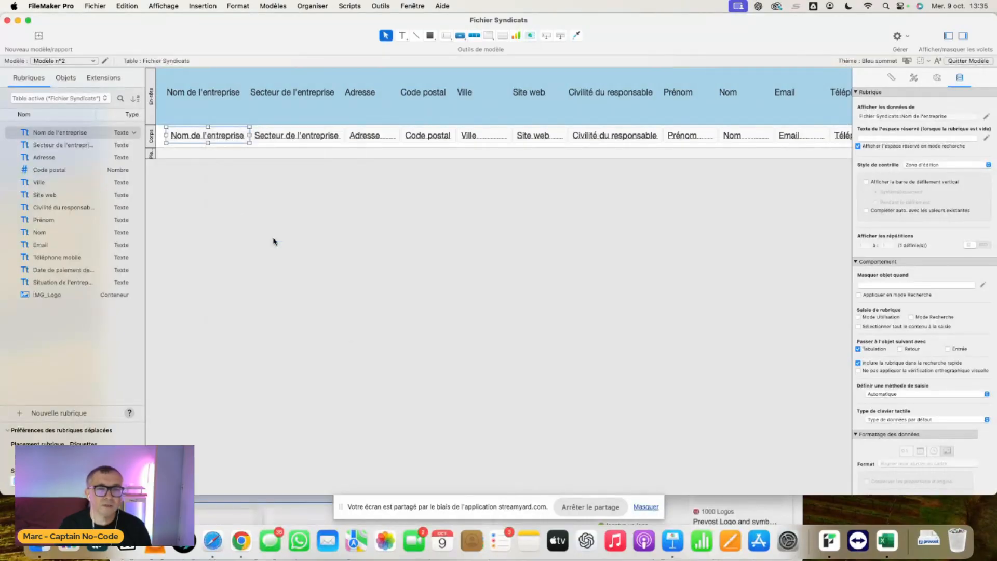
click(317, 187)
click(321, 203)
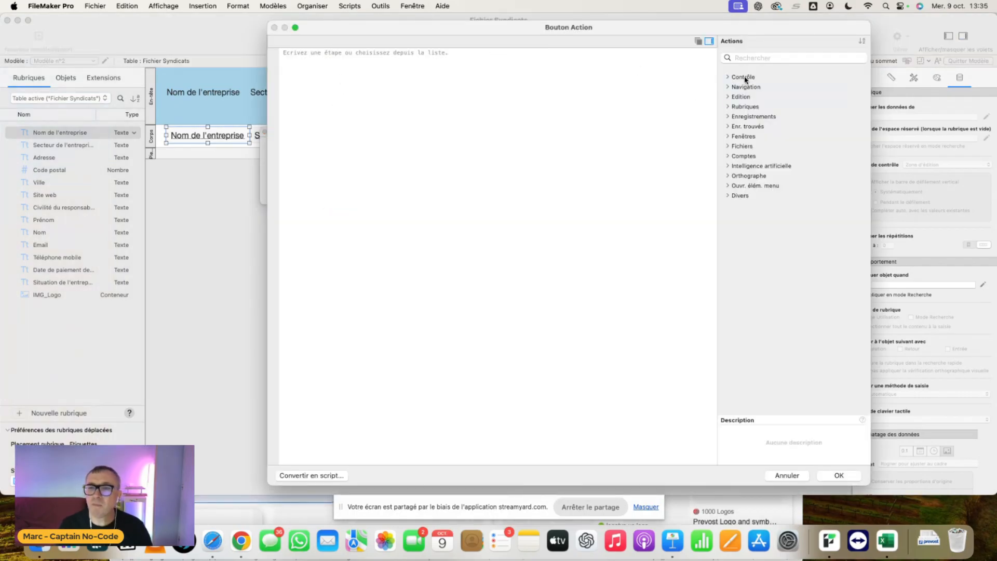
click(728, 88)
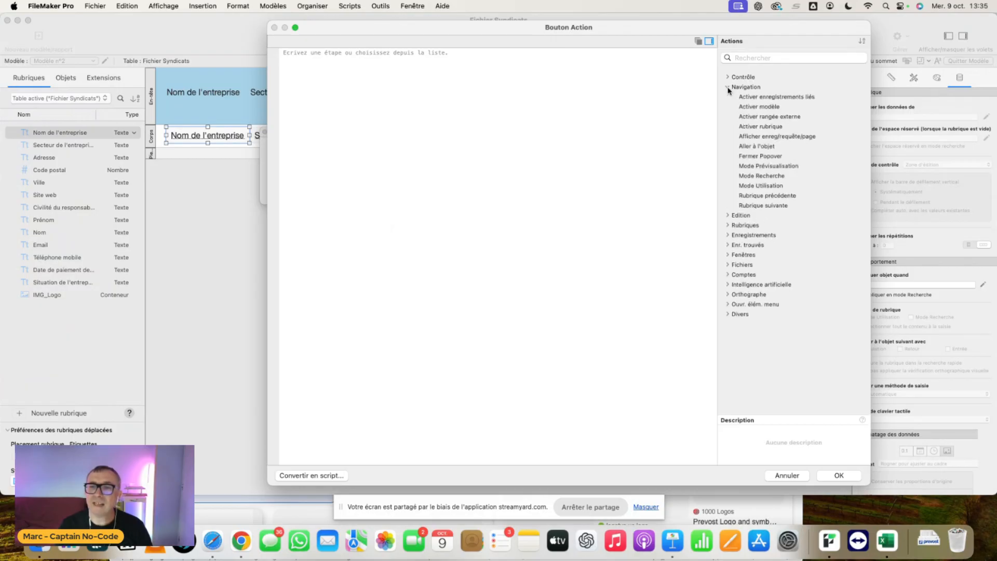
click(769, 107)
double_click(768, 107)
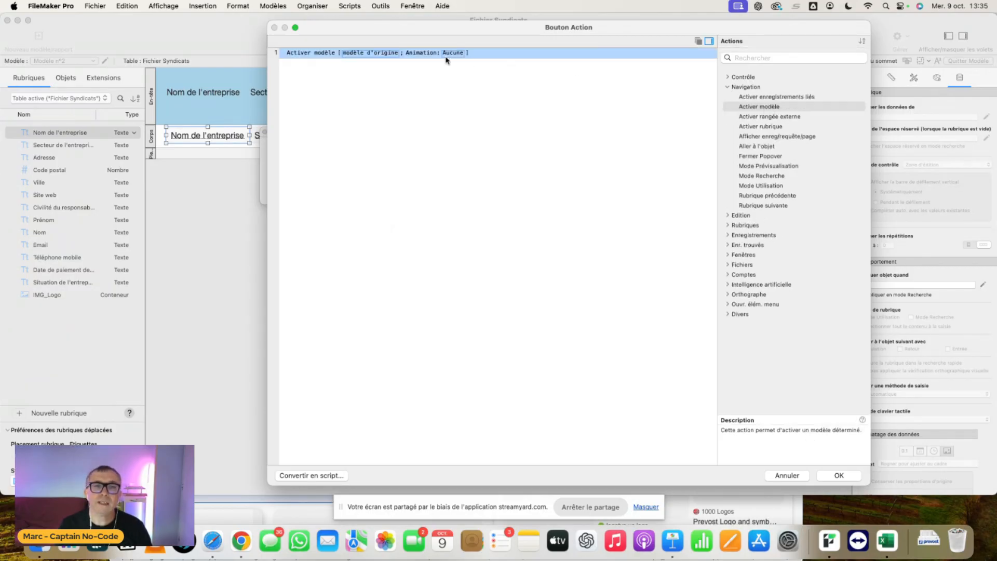
- Set Modèle n°1 as the target of the button's Activer modèle action and validate the action
click(377, 54)
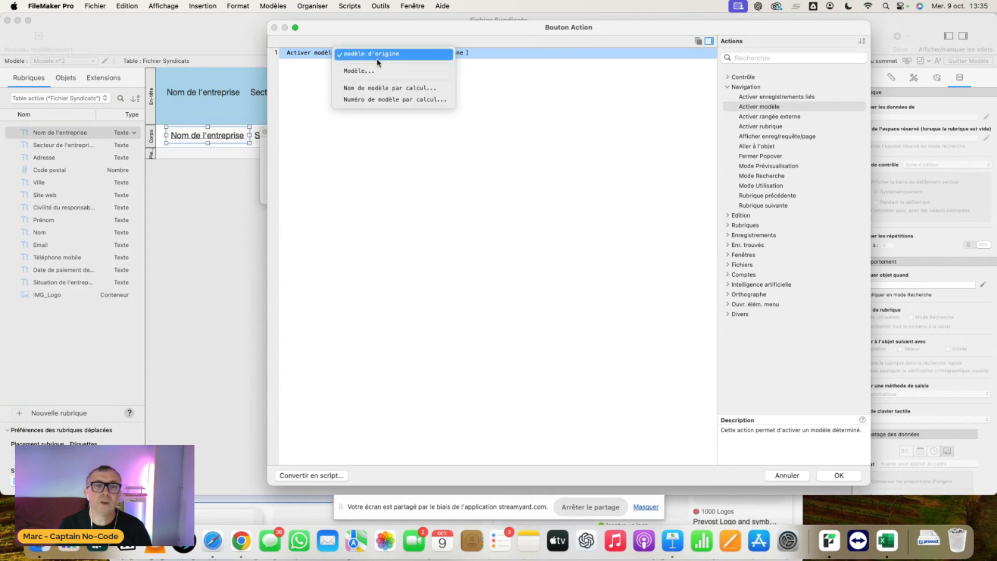
click(377, 71)
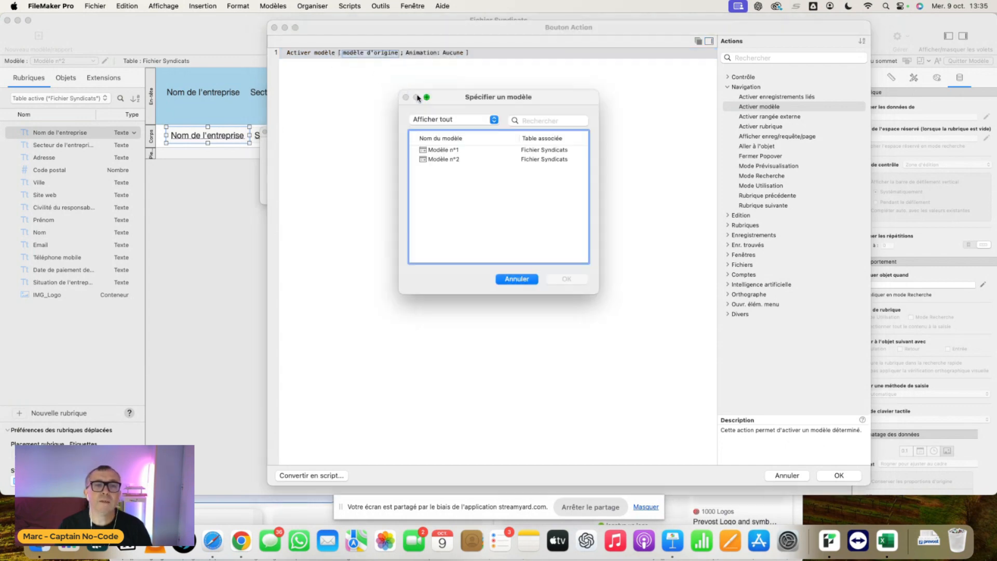
click(455, 150)
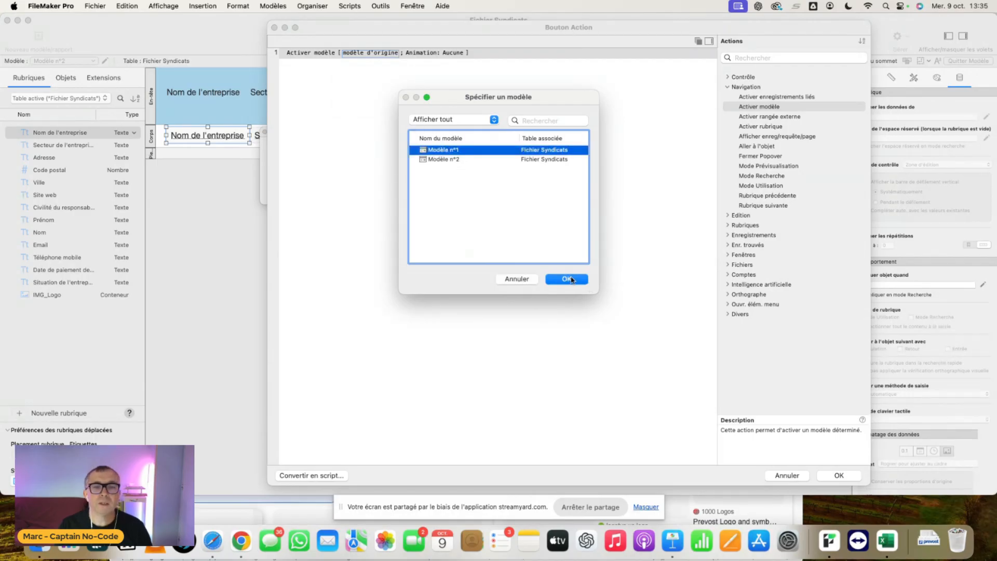
click(566, 280)
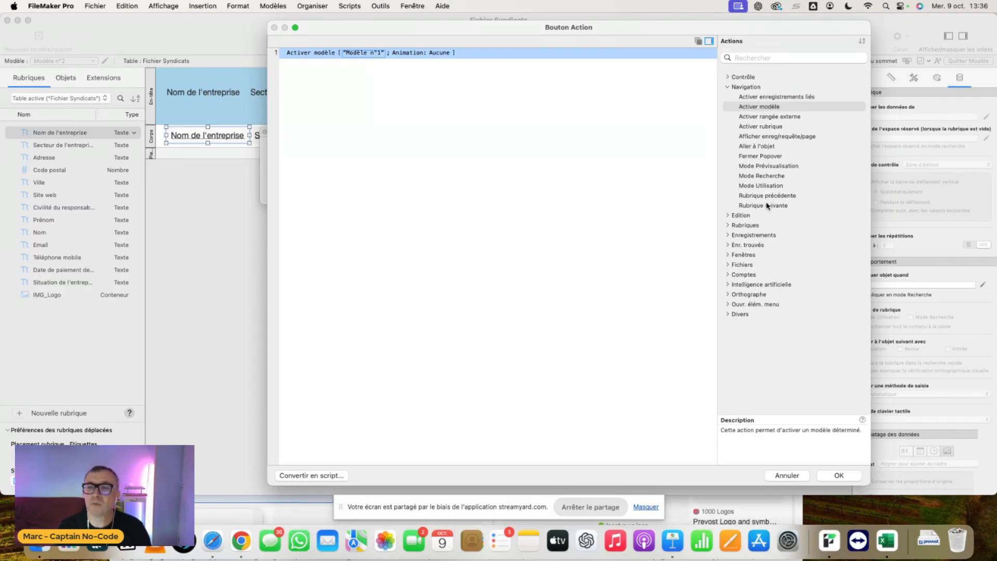
click(728, 225)
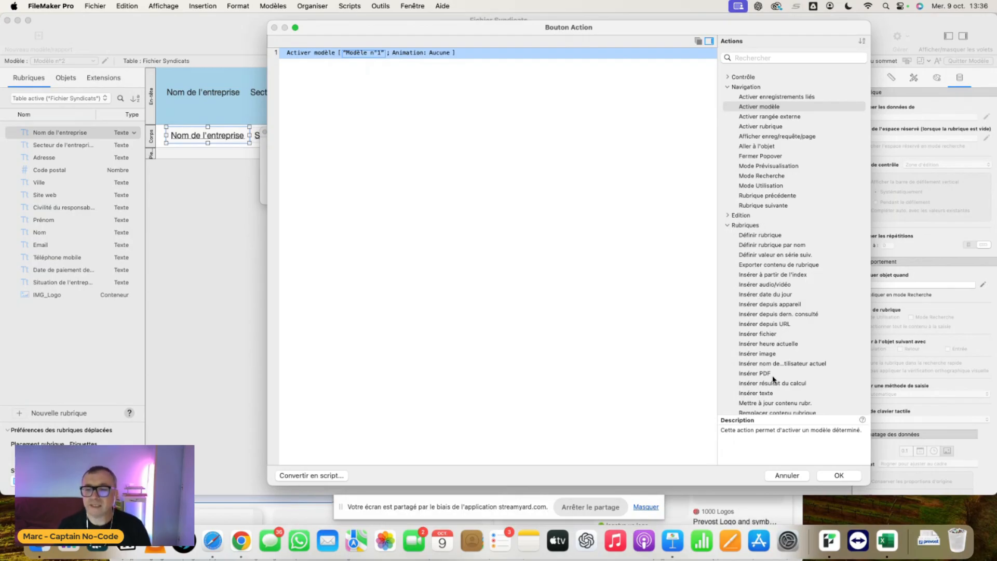
click(840, 476)
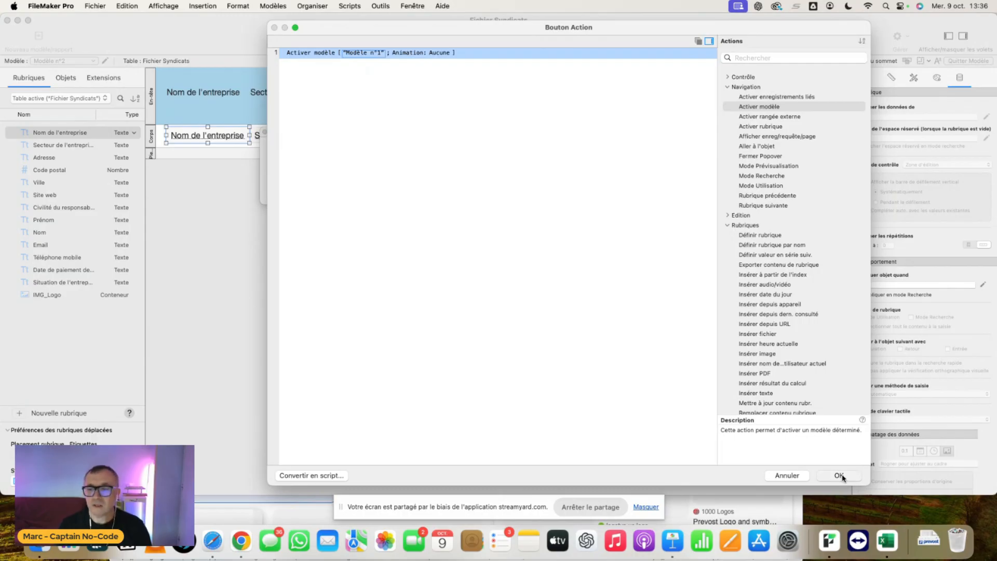
click(840, 475)
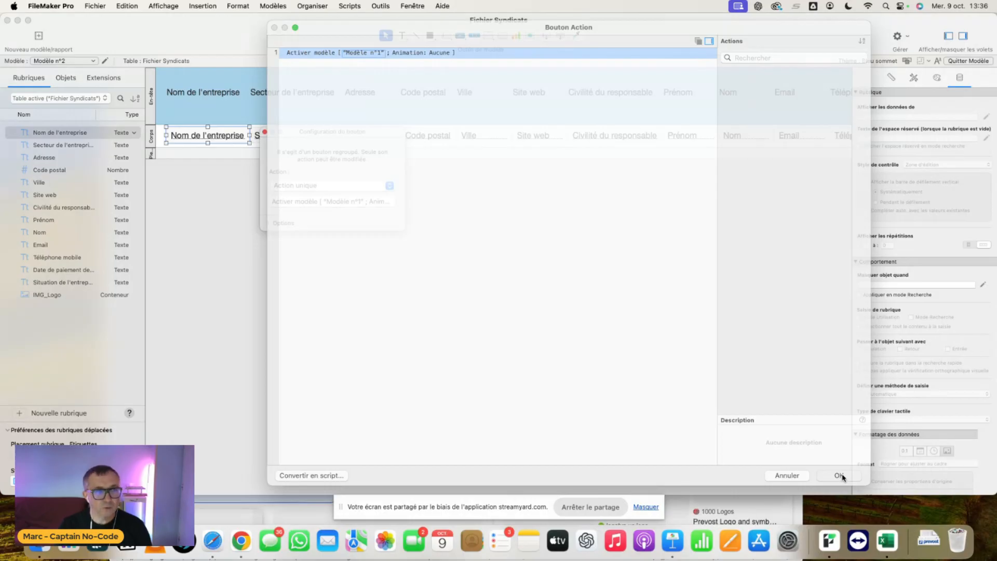
- Return to Mode Utilisation and try opening a company's card from its name in the table view
click(163, 6)
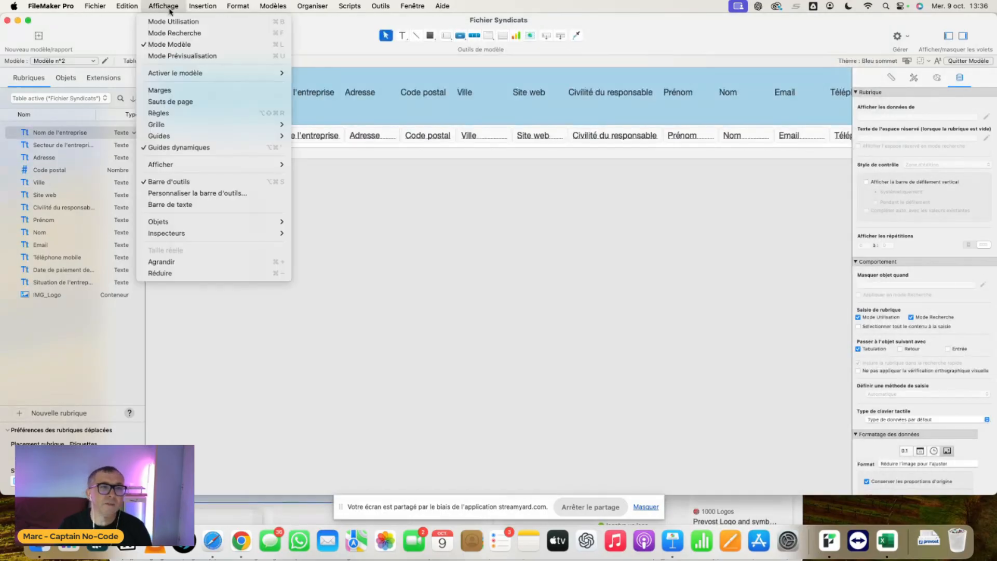
click(174, 23)
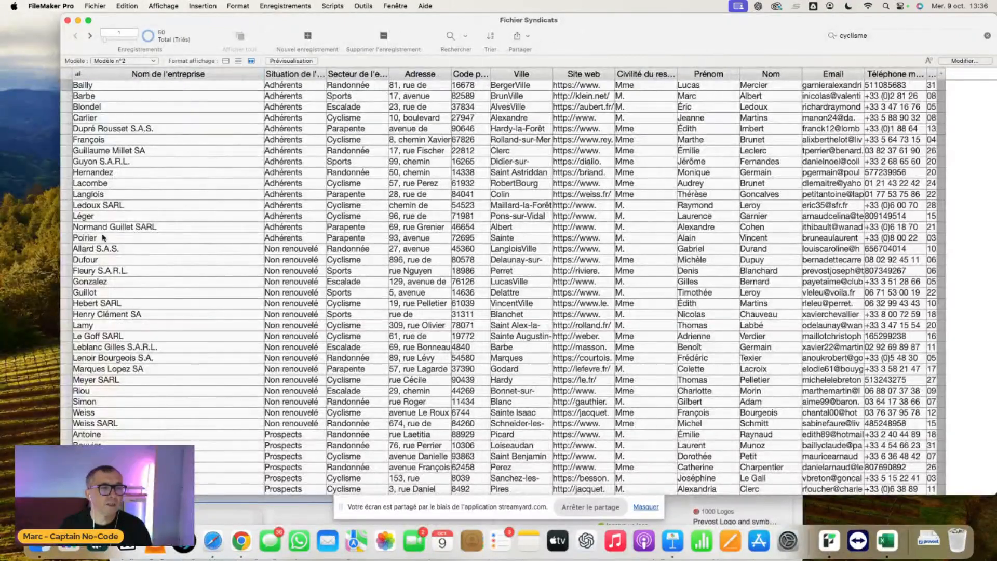
click(93, 262)
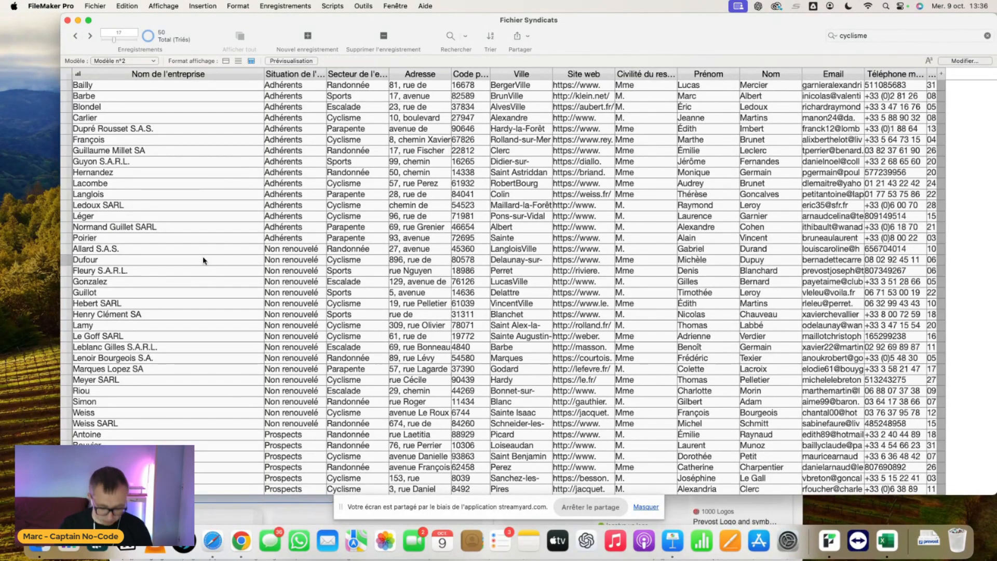
- Display Modèle n°2 as a list in Mode Utilisation and open a company's card from its name
key(super+l)
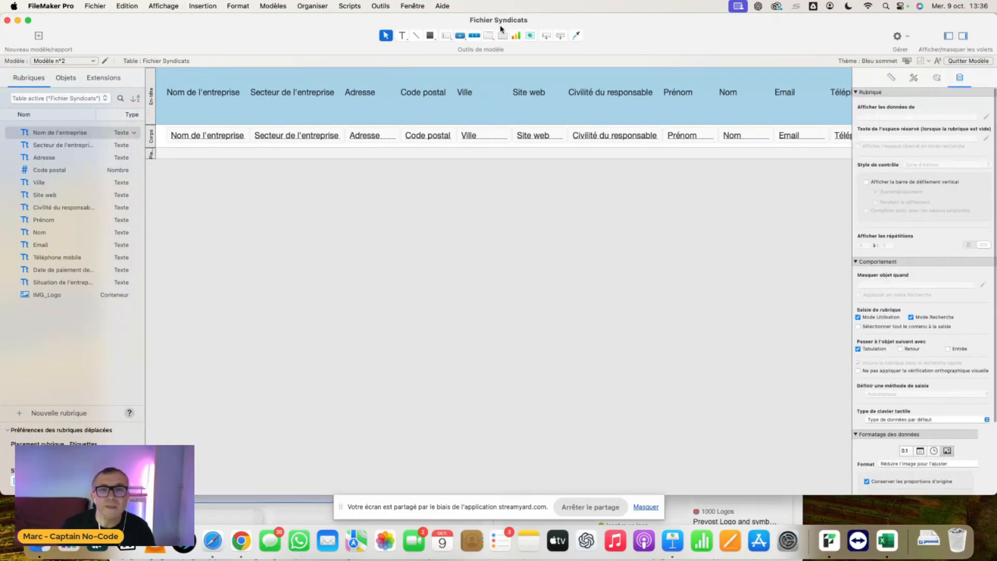
key(super+b)
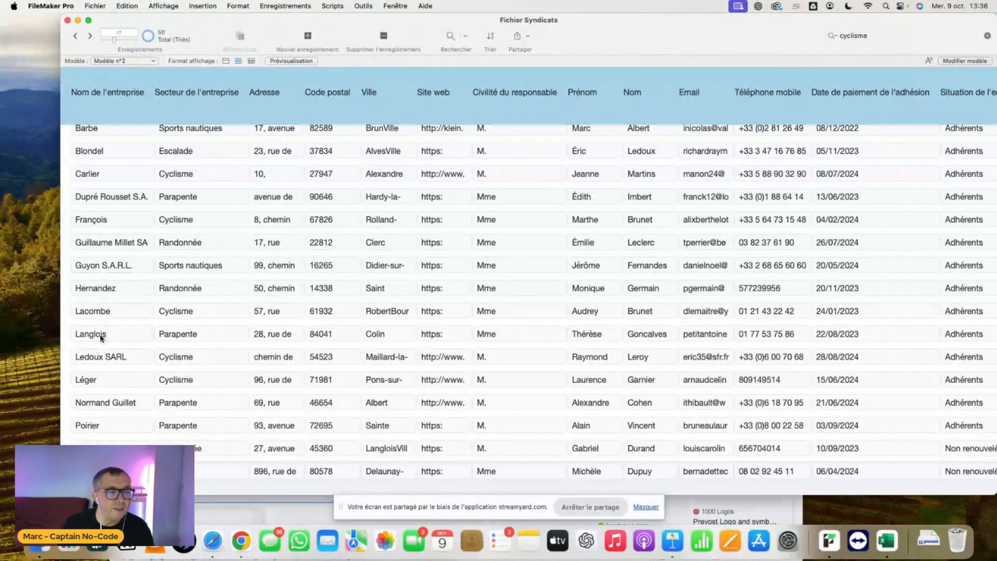
click(104, 289)
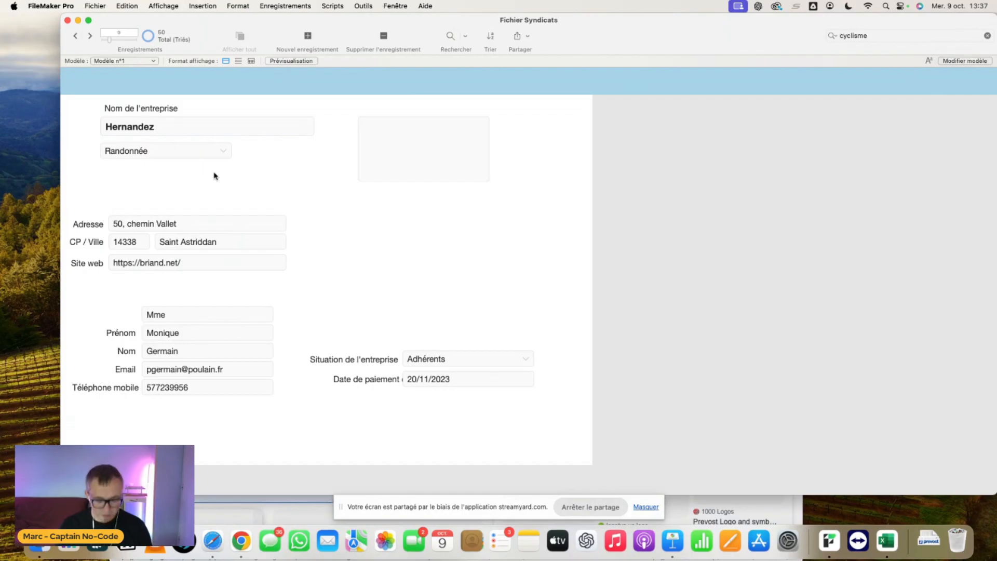
- Add a button labelled Liste above the end of the Nom de l'entreprise field on Modèle n°1, with a bold three-bar icon after the label
key(super+l)
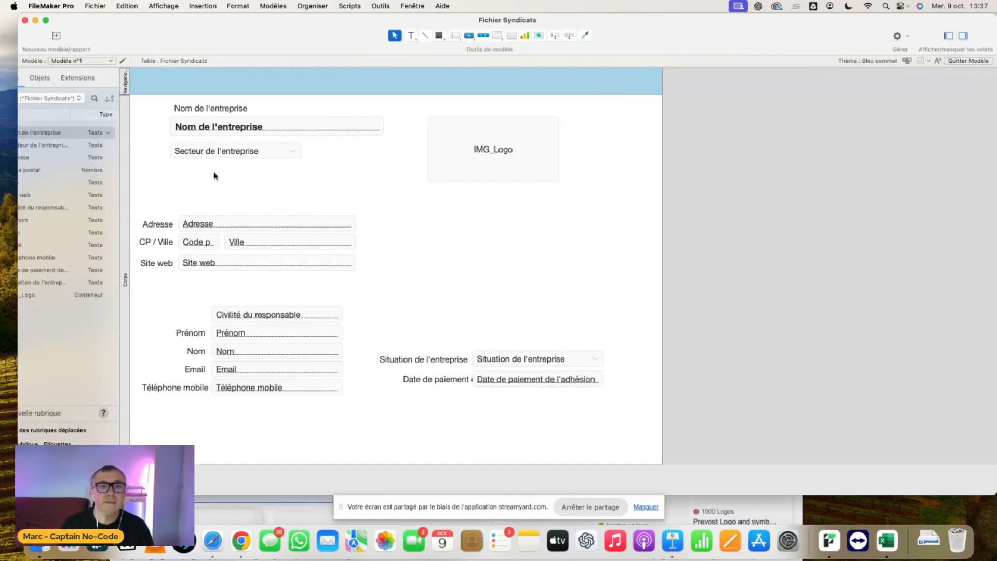
click(460, 36)
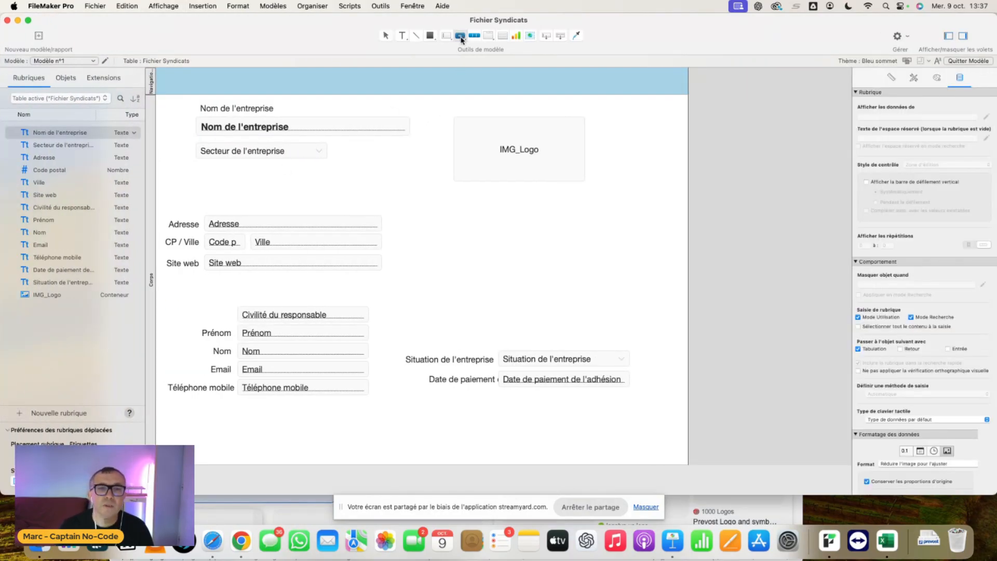
drag(349, 95, 405, 114)
text(Liste)
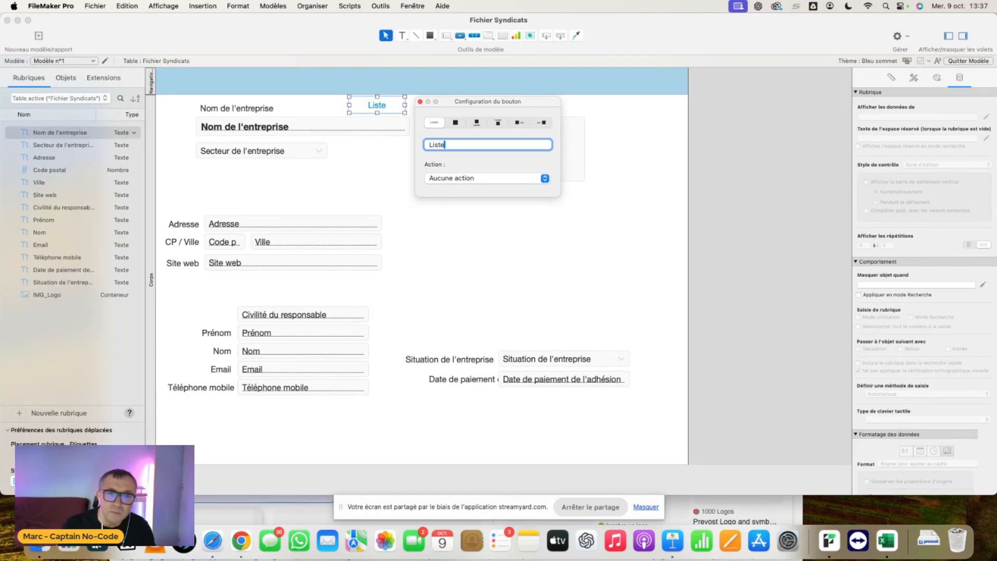
click(542, 123)
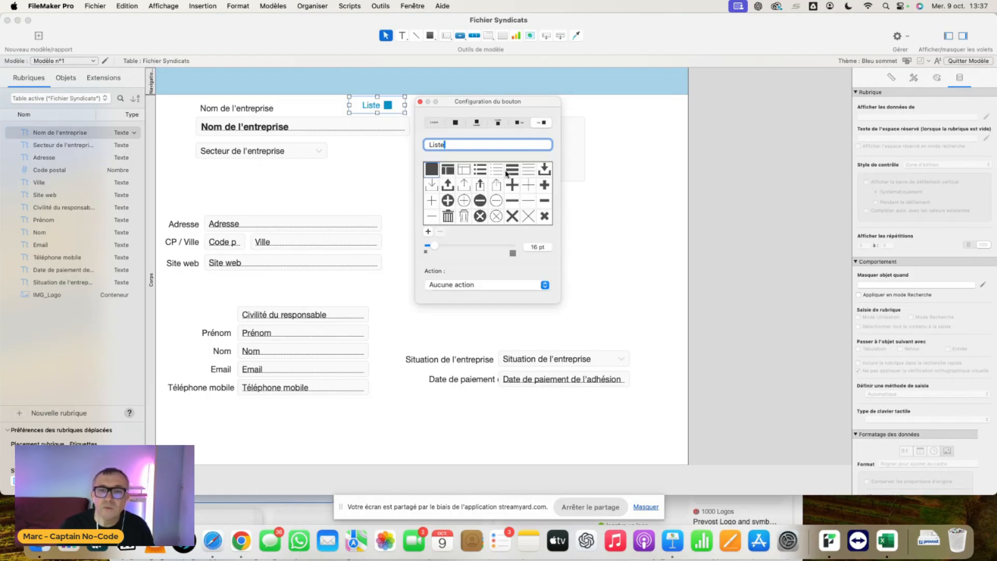
click(512, 170)
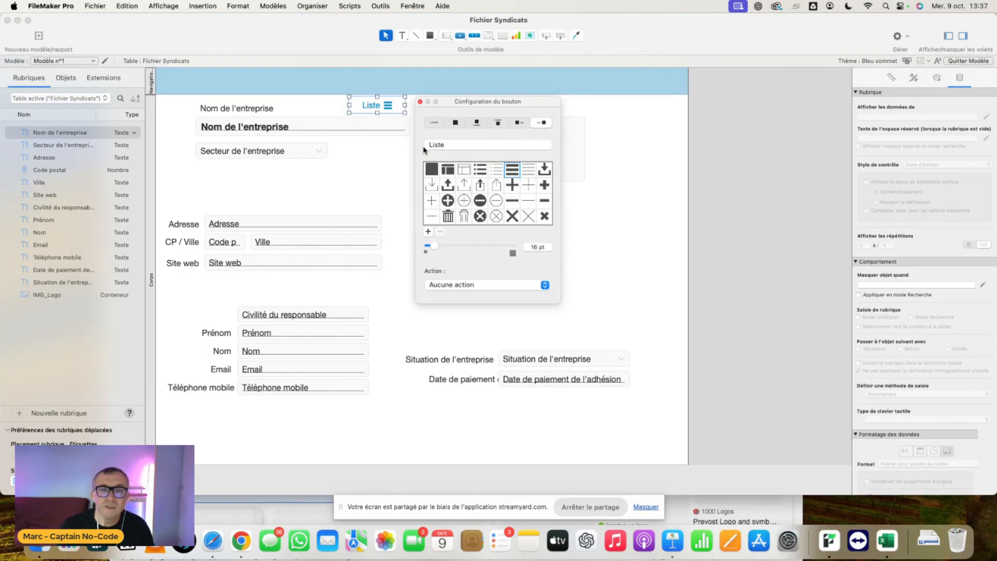
- Give the Liste button the single action Activer modèle with Modèle n°2 as its target
click(462, 287)
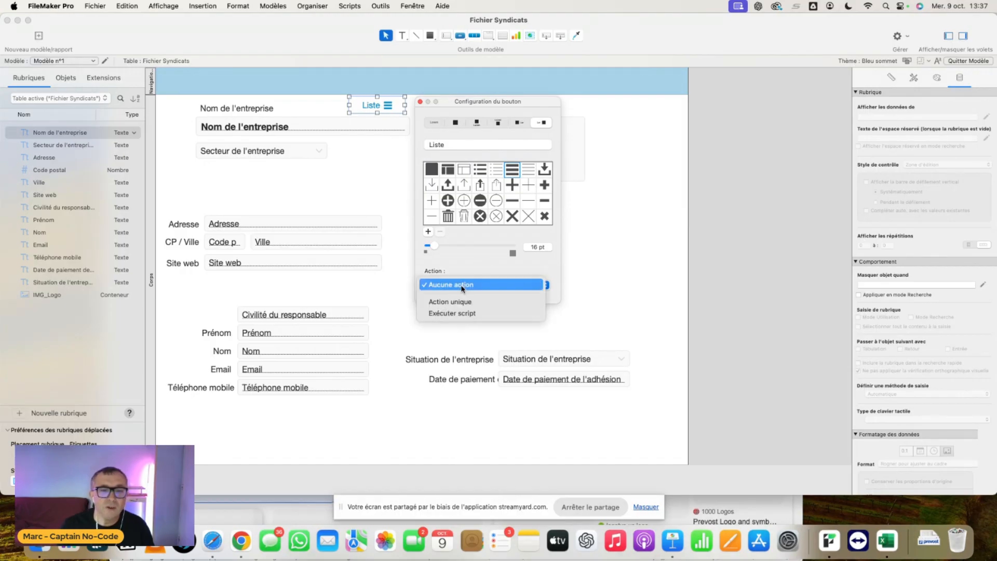
click(461, 302)
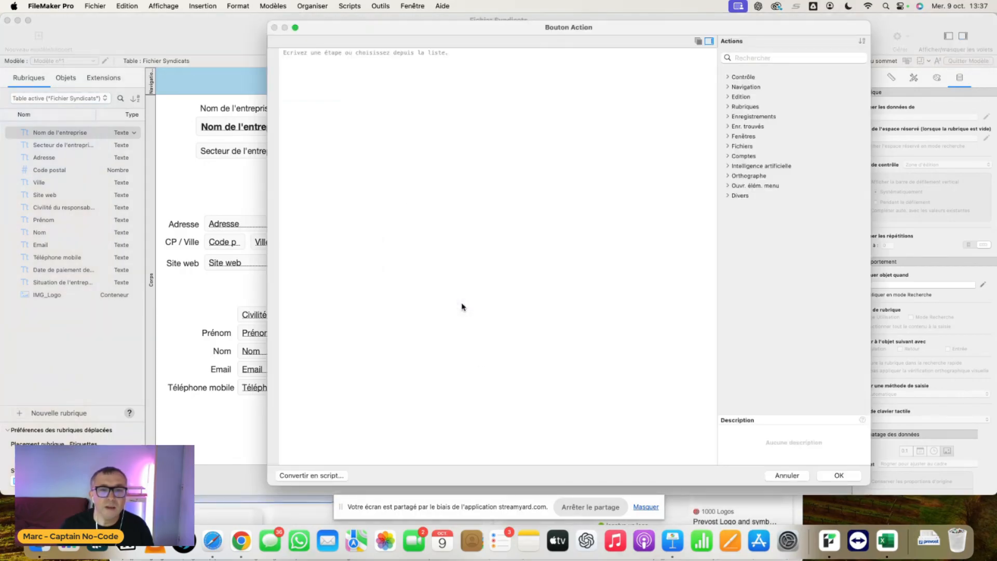
click(727, 88)
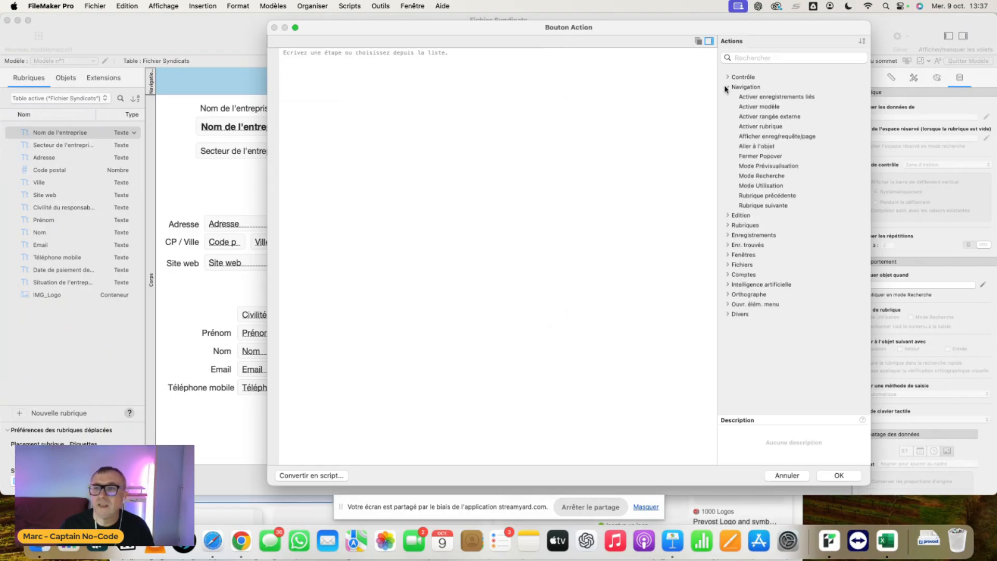
click(757, 107)
double_click(758, 107)
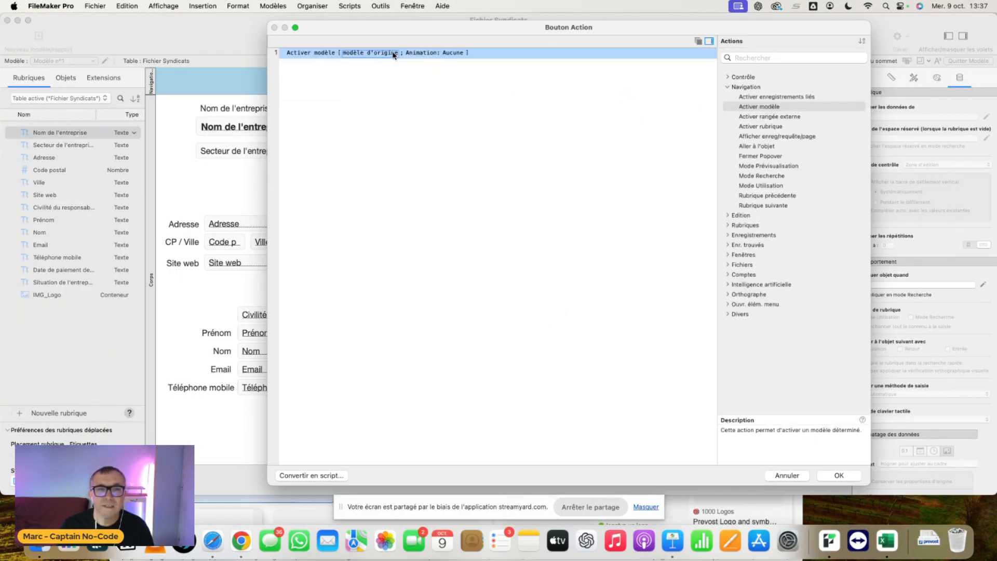
click(402, 55)
click(393, 73)
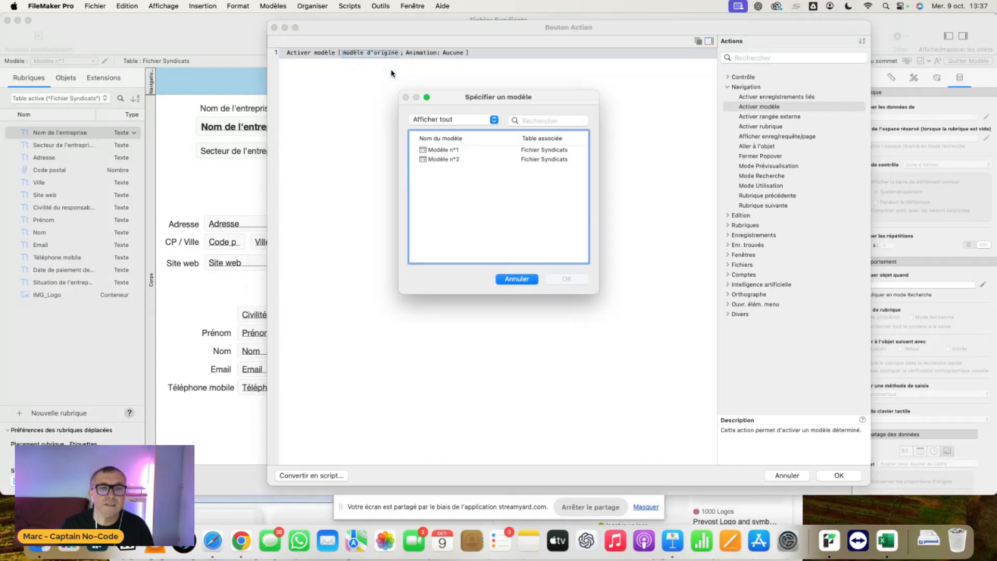
click(445, 160)
click(569, 281)
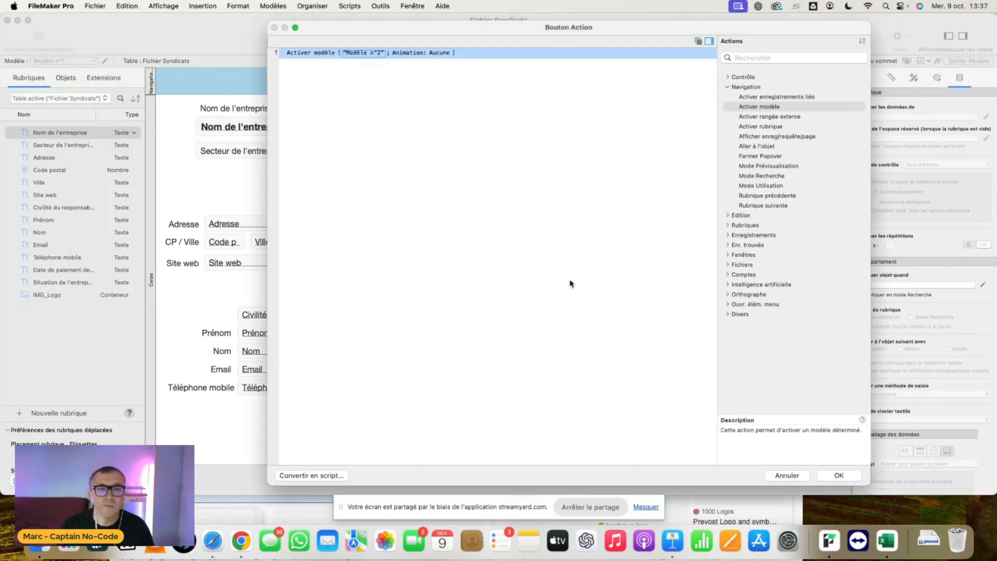
click(838, 475)
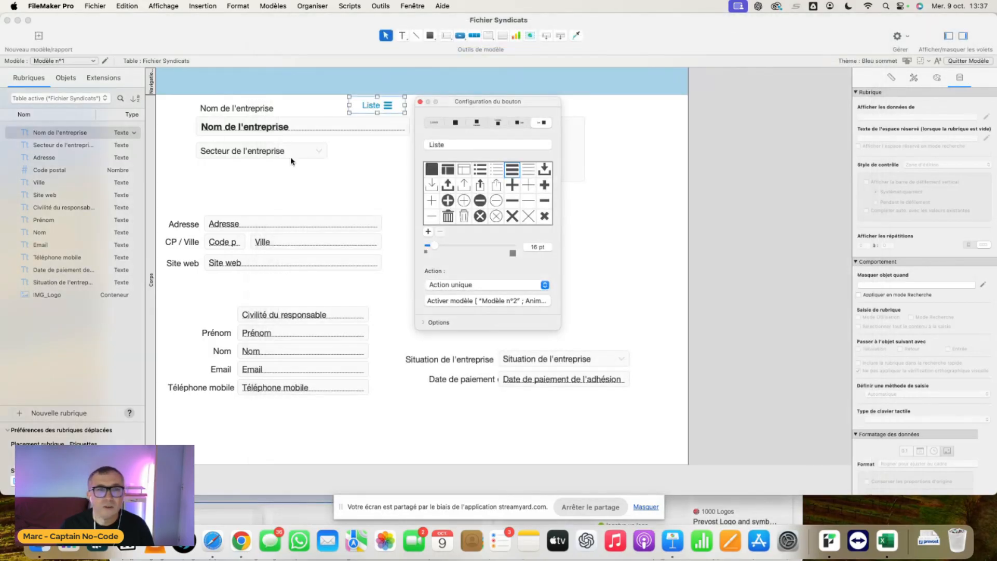
- Rename the Modèle n°1 layout as Fiche Adhérent
click(105, 61)
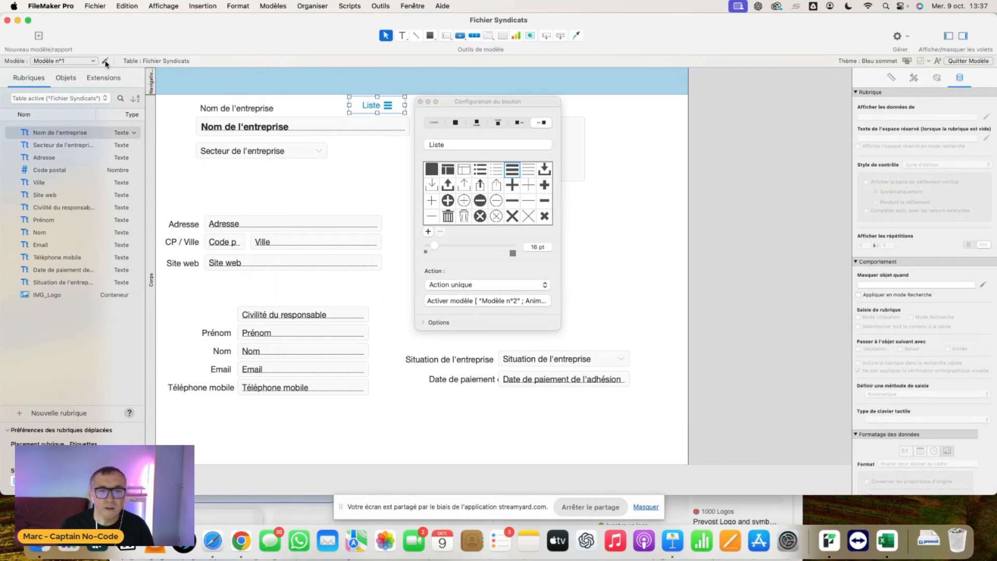
text(Fiche Adhérent)
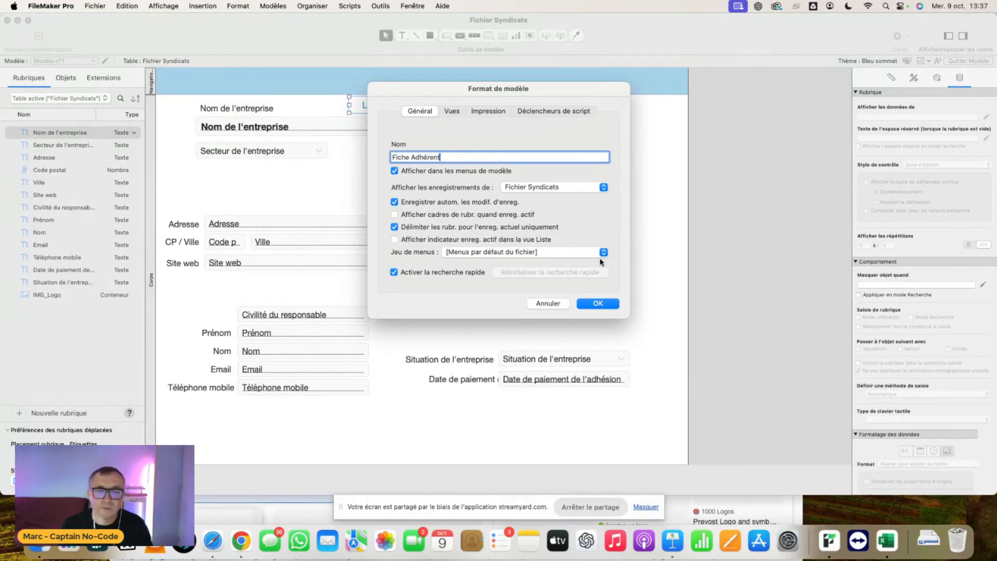
click(605, 304)
- Switch to the Modèle n°2 layout and rename it as Liste Adhérents
click(91, 61)
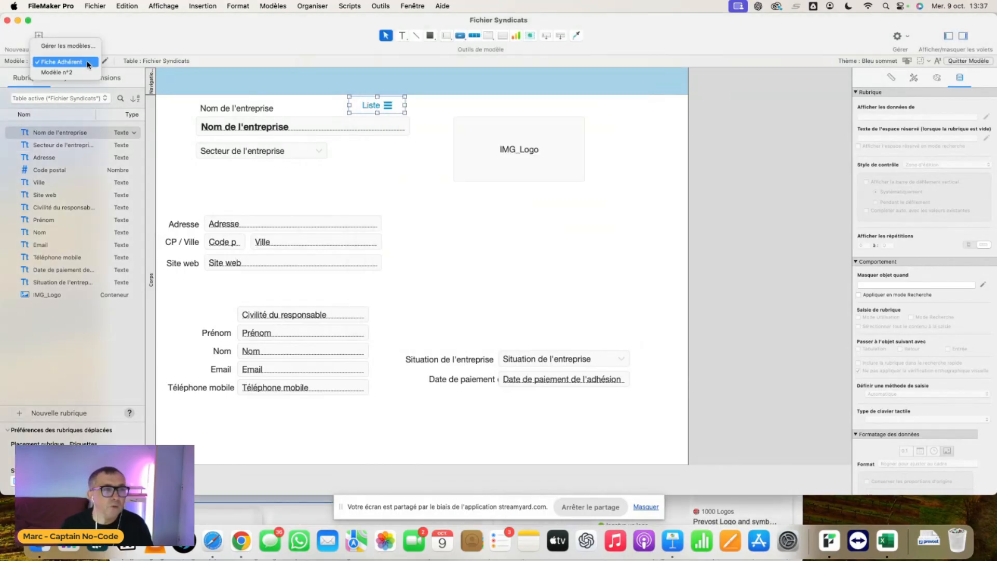
click(86, 73)
click(104, 62)
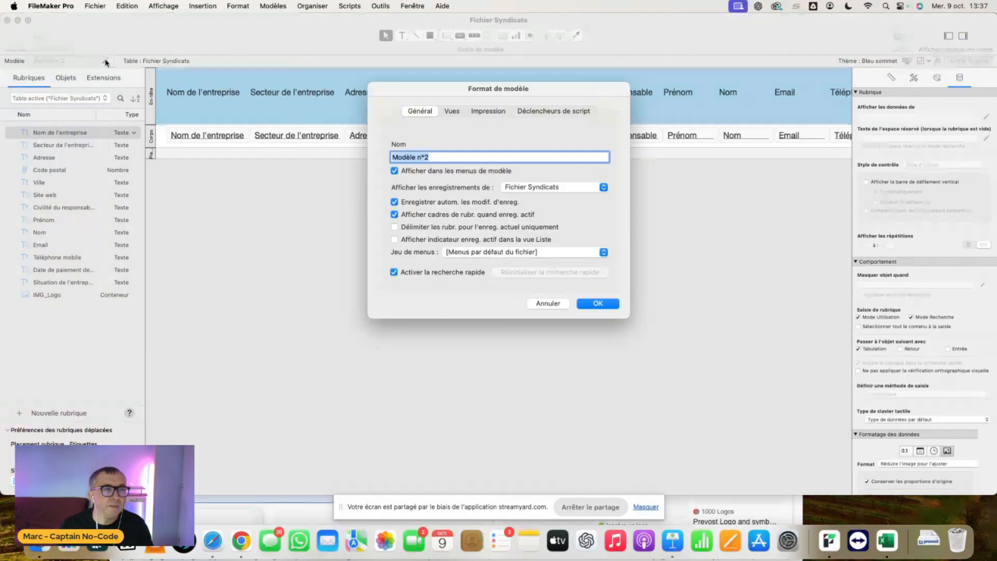
text(Lis)
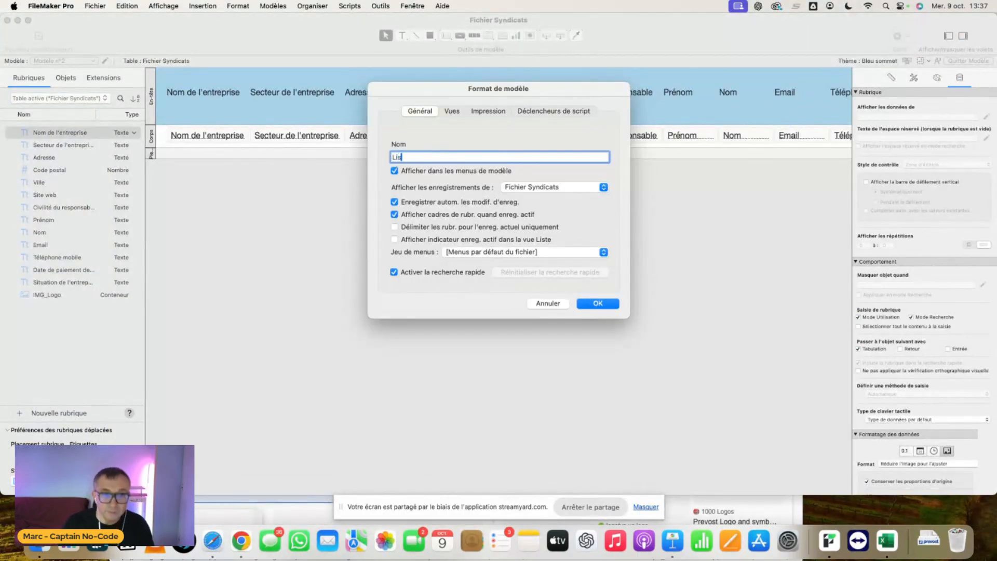
text(te Adhérentes)
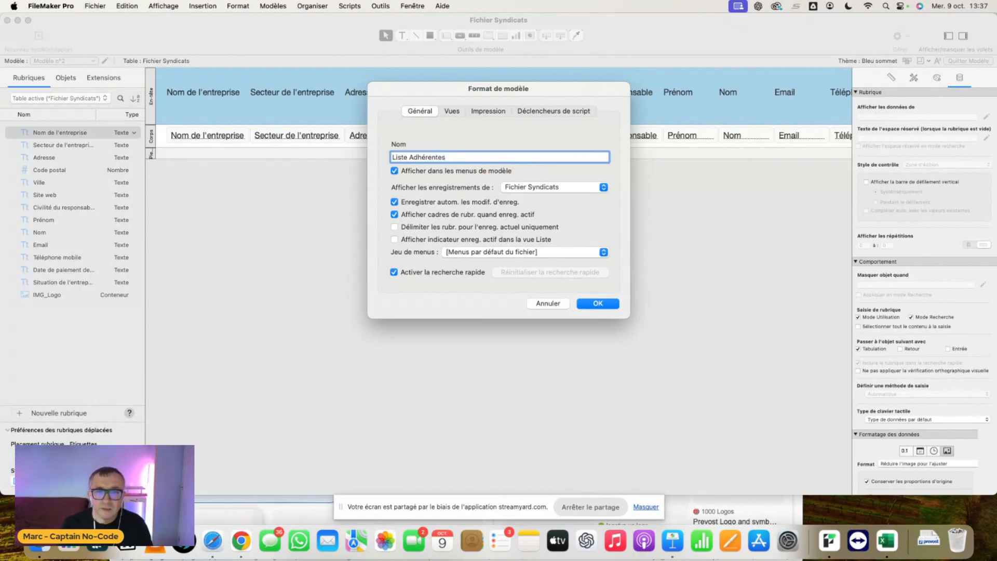
click(596, 305)
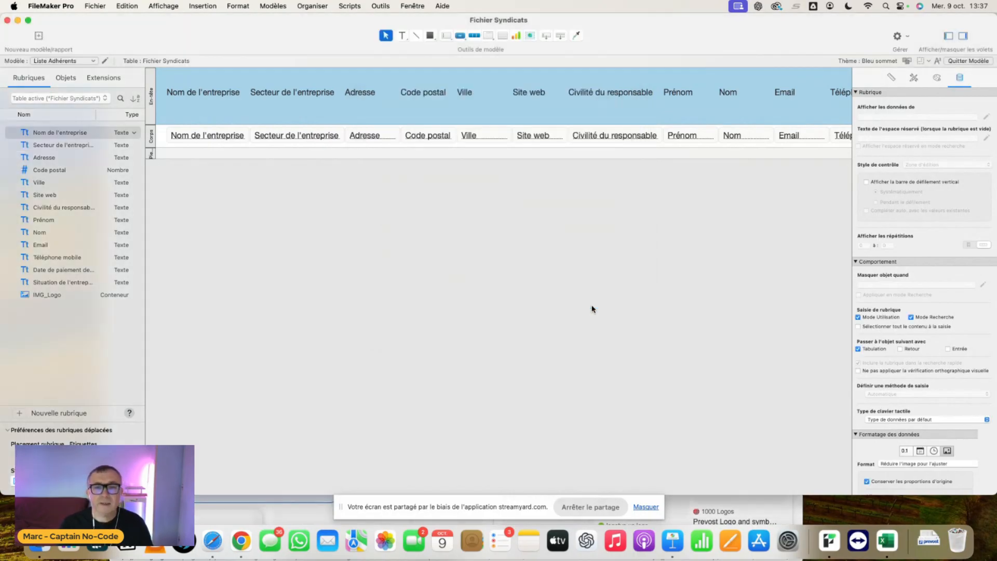
key(super+b)
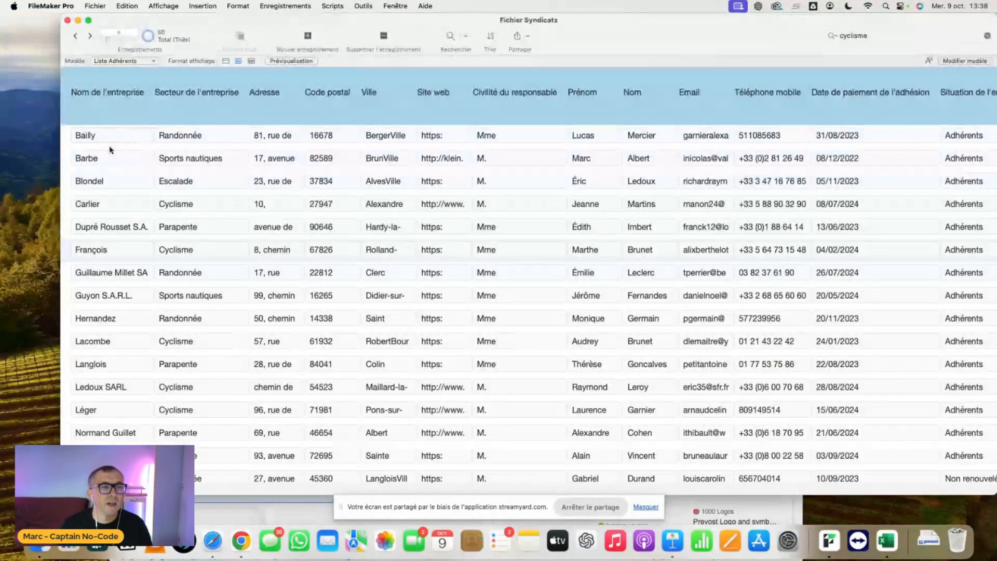
click(130, 342)
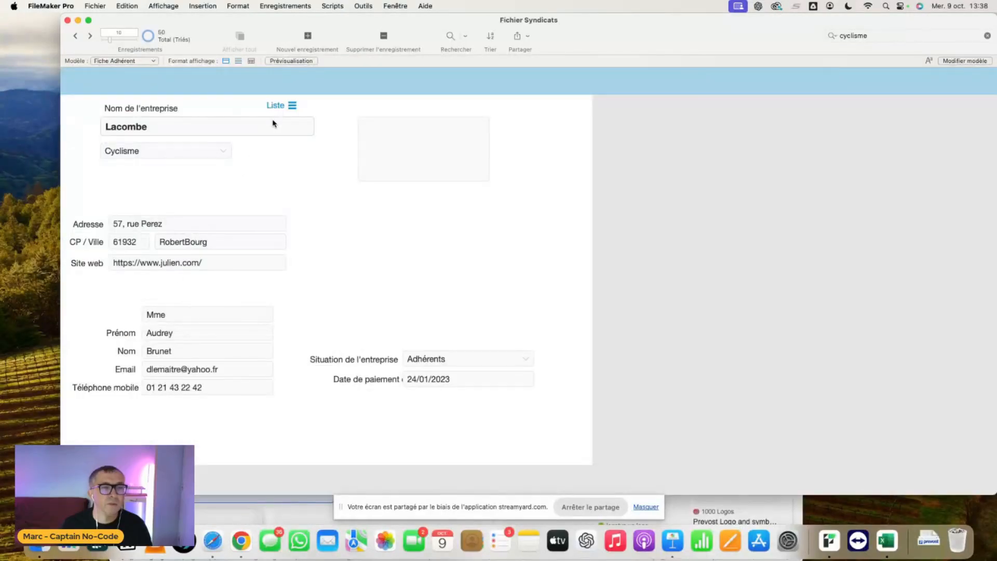
click(283, 106)
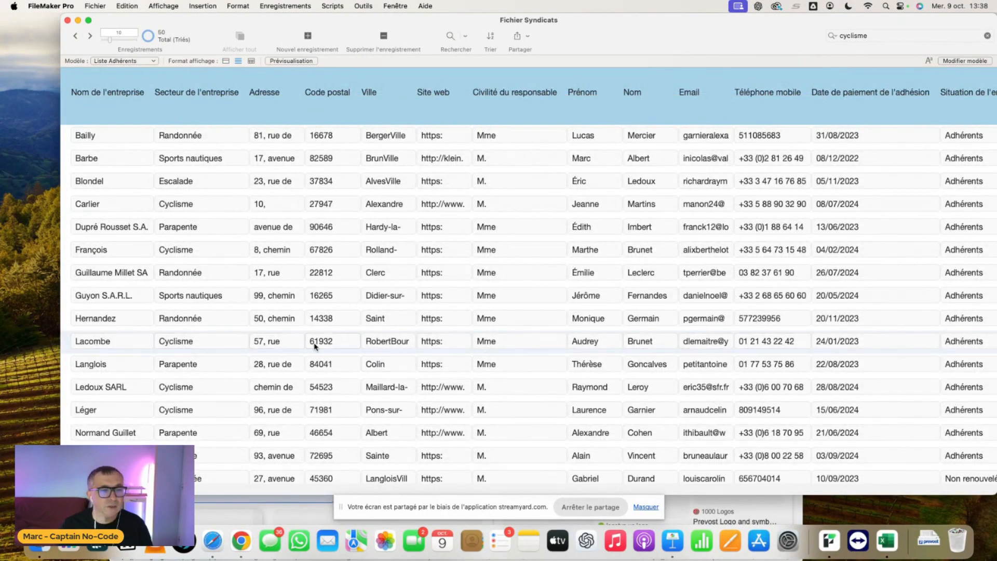
click(108, 433)
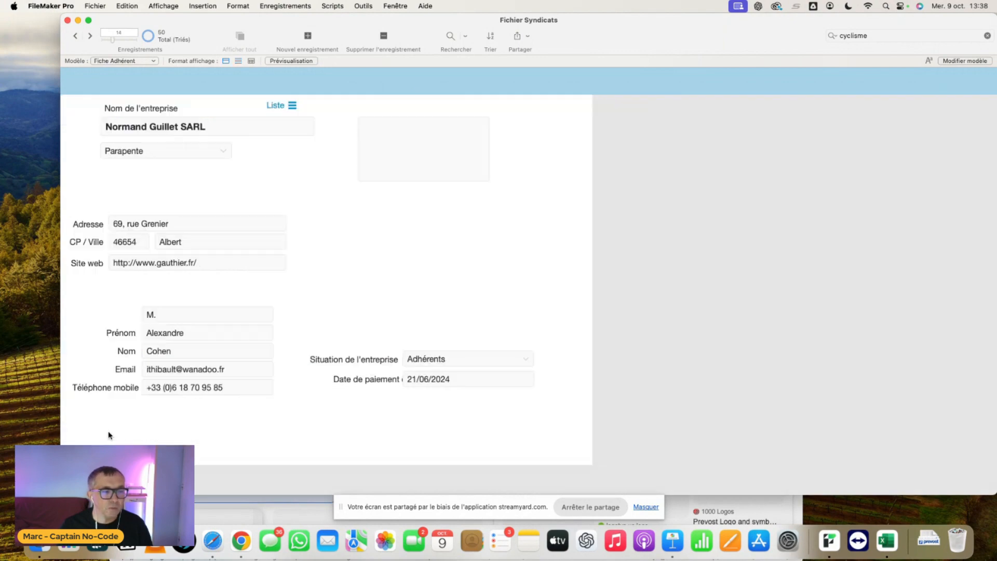
click(290, 105)
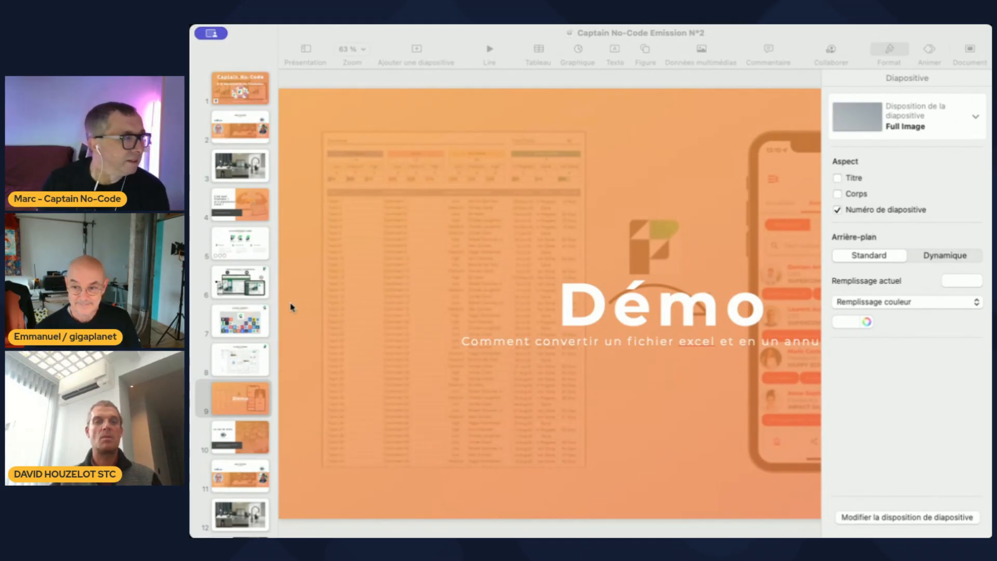
- Show the Le cas du mois slide in the Captain No-Code Emission N°2 Keynote presentation, and switch away from Keynote
click(225, 440)
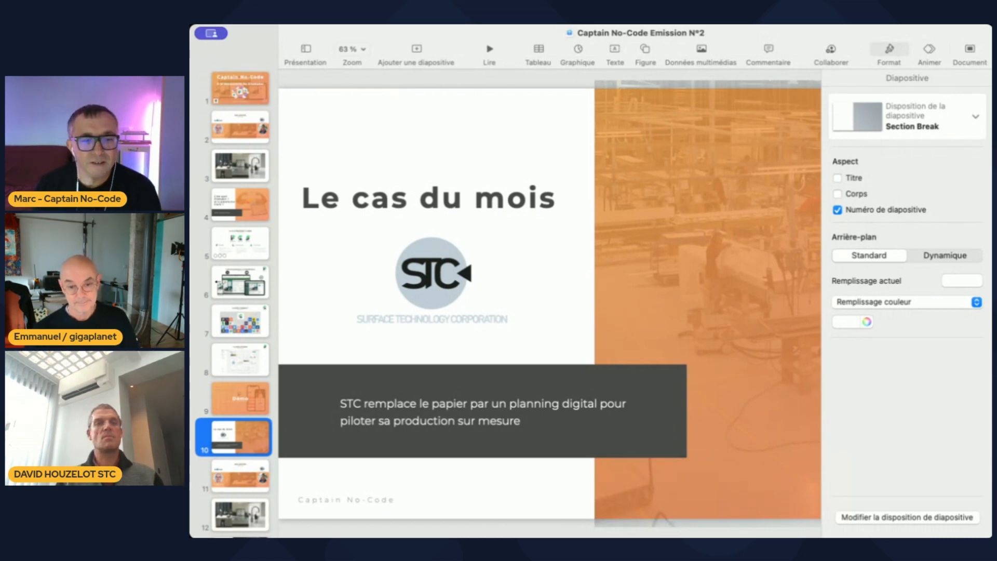
key(super+Tab)
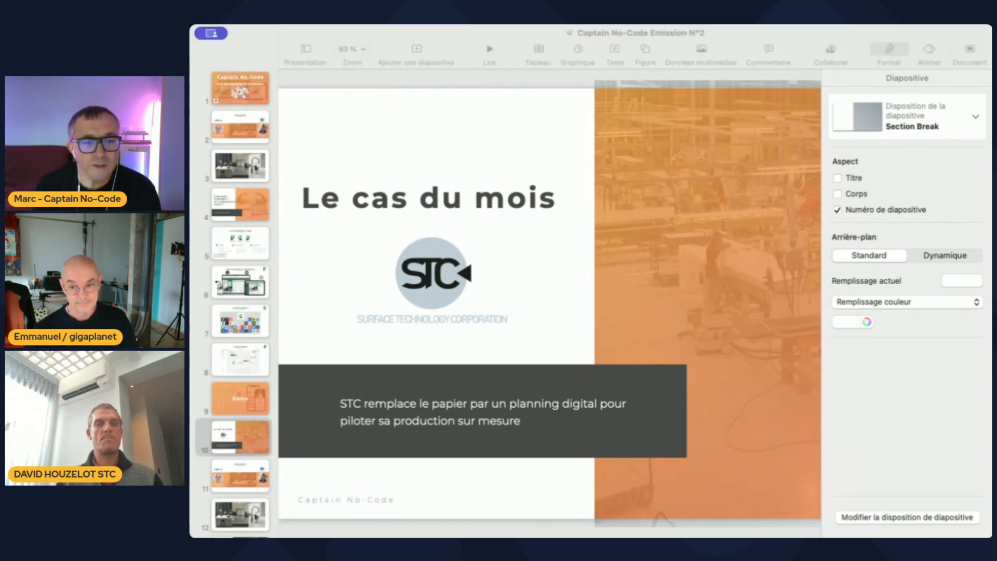
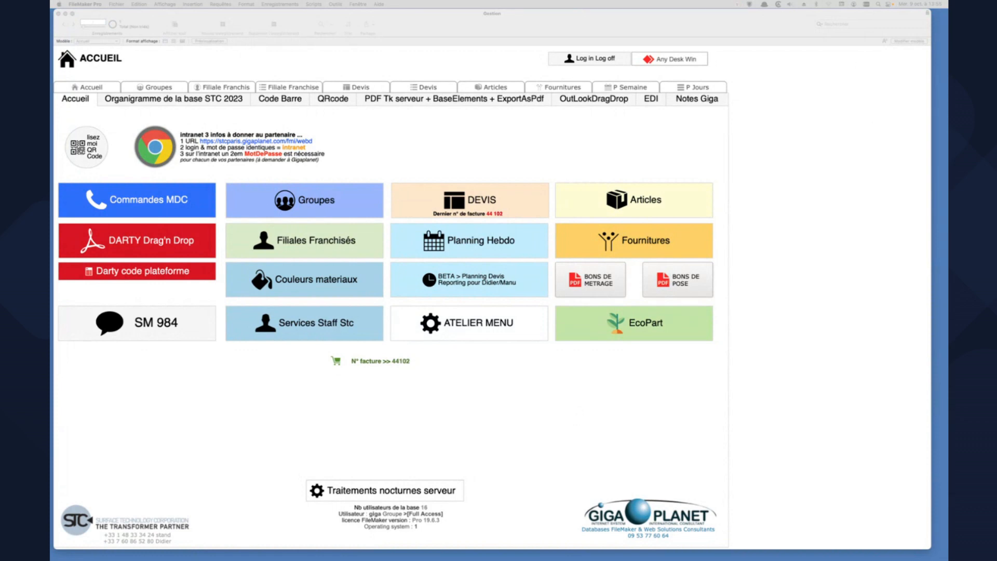
- Display the Liens relationship graph in the STC database management window and reposition the window
drag(630, 73, 336, 31)
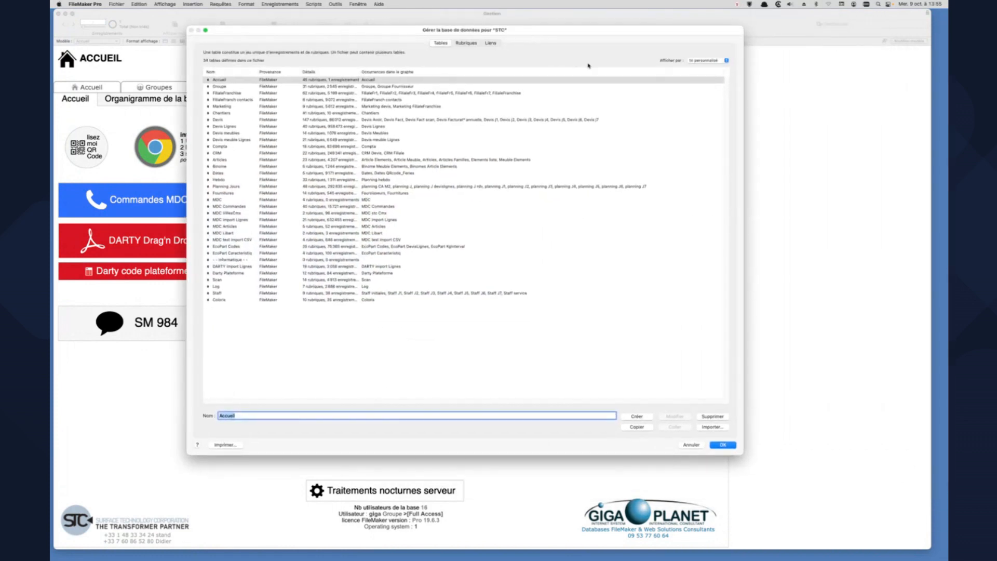
click(489, 43)
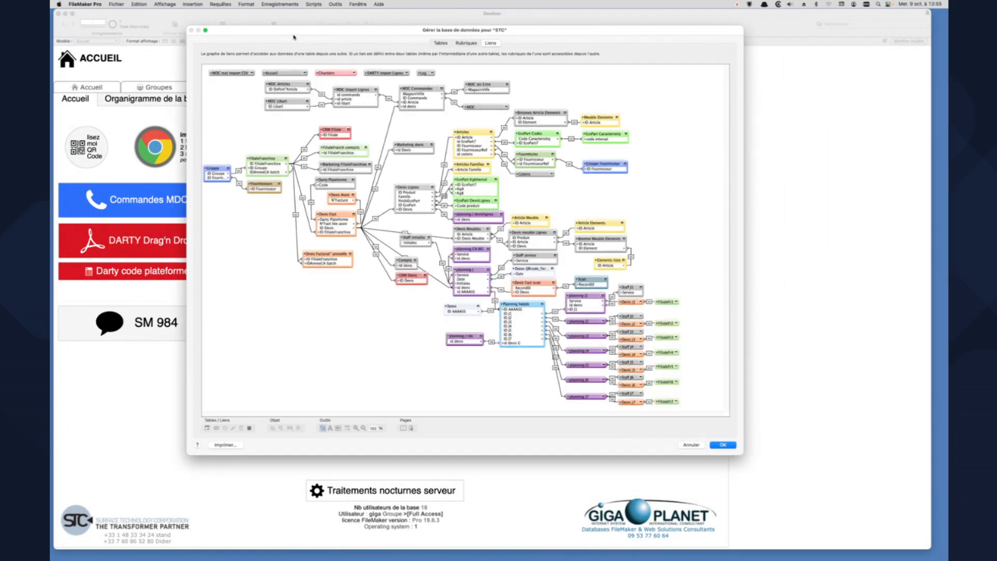
drag(293, 37, 206, 35)
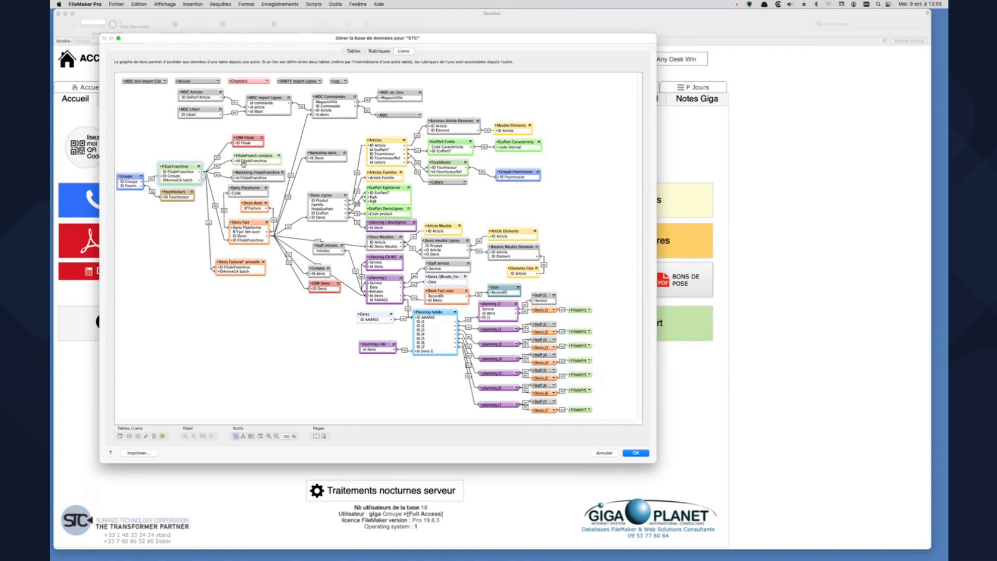
- Point out the FilialeFranch contacts, Devis Fact, Devis Lignes, planning CA M2 and planning J table occurrences in the relationship graph
click(248, 156)
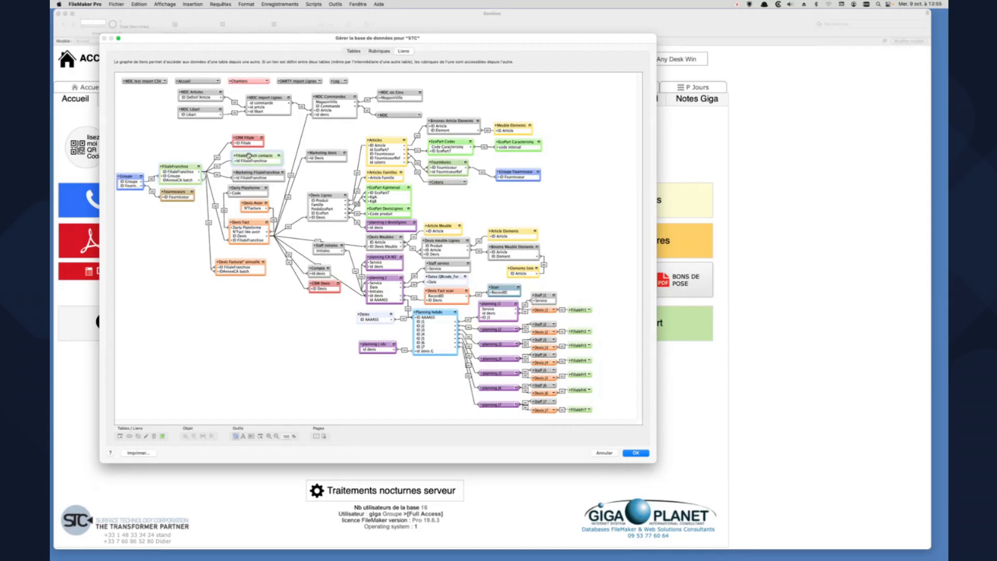
click(250, 223)
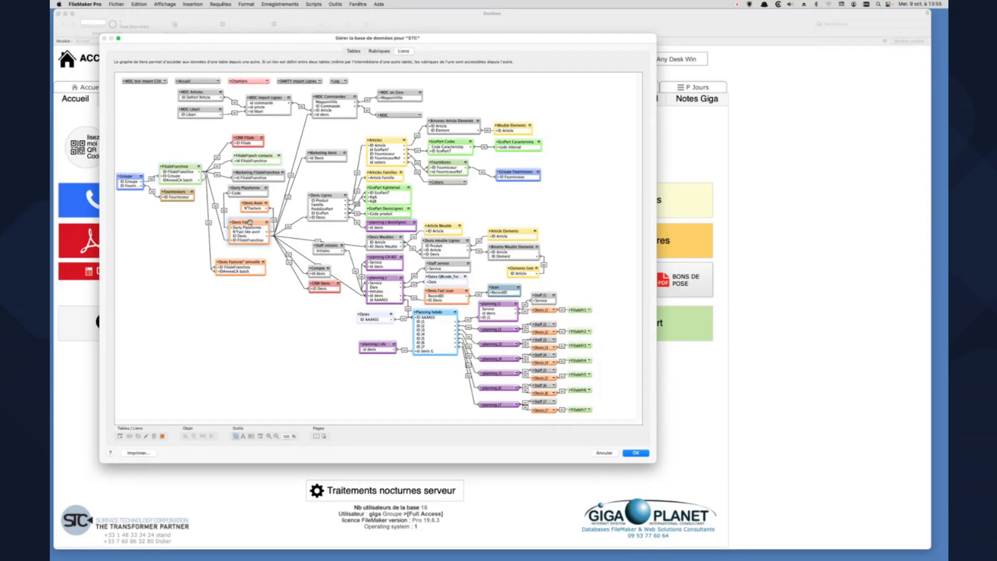
drag(241, 222, 243, 222)
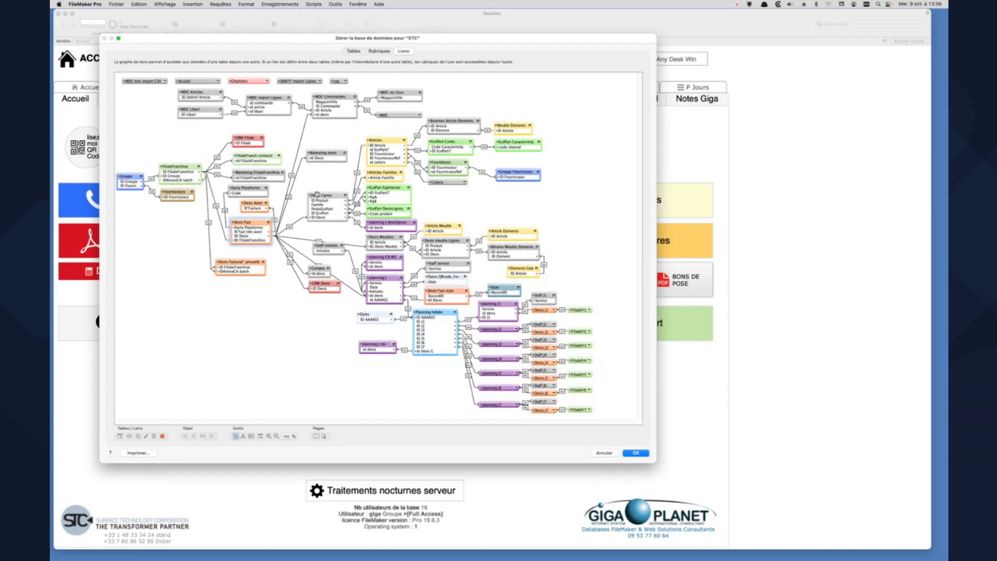
drag(317, 194, 316, 194)
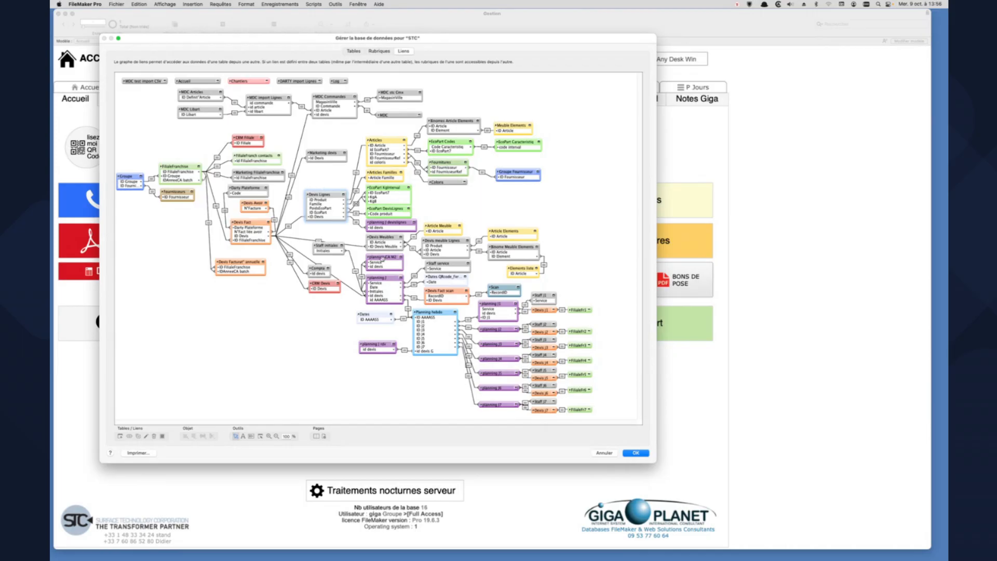
click(382, 258)
click(382, 280)
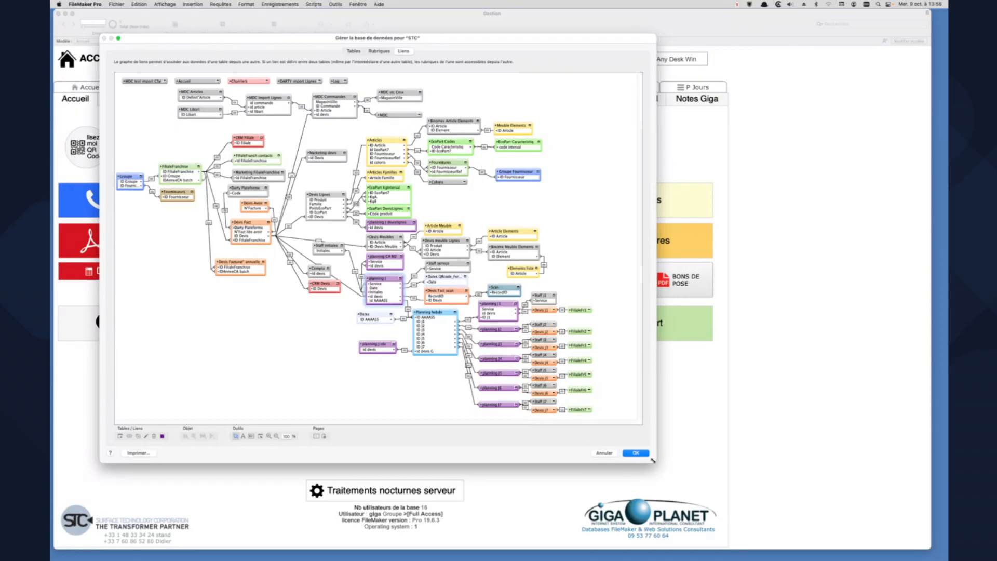
- Capture the whole STC relationship graph as a screenshot and enlarge its Aperçu window to fill most of the screen
mouse_move(653, 460)
mouse_down()
mouse_move(679, 463)
mouse_move(741, 505)
mouse_move(668, 462)
mouse_move(646, 465)
mouse_up()
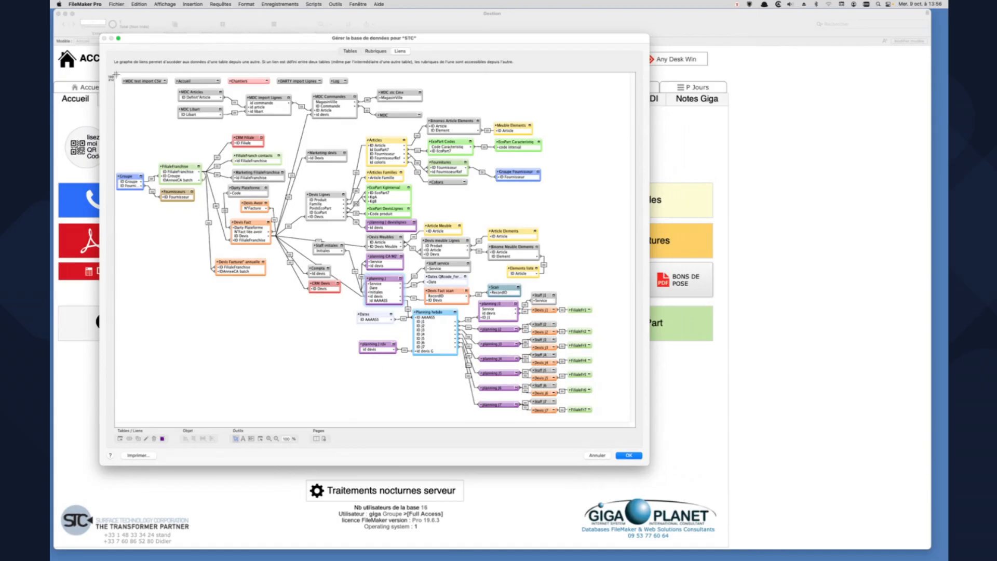
drag(116, 74, 631, 425)
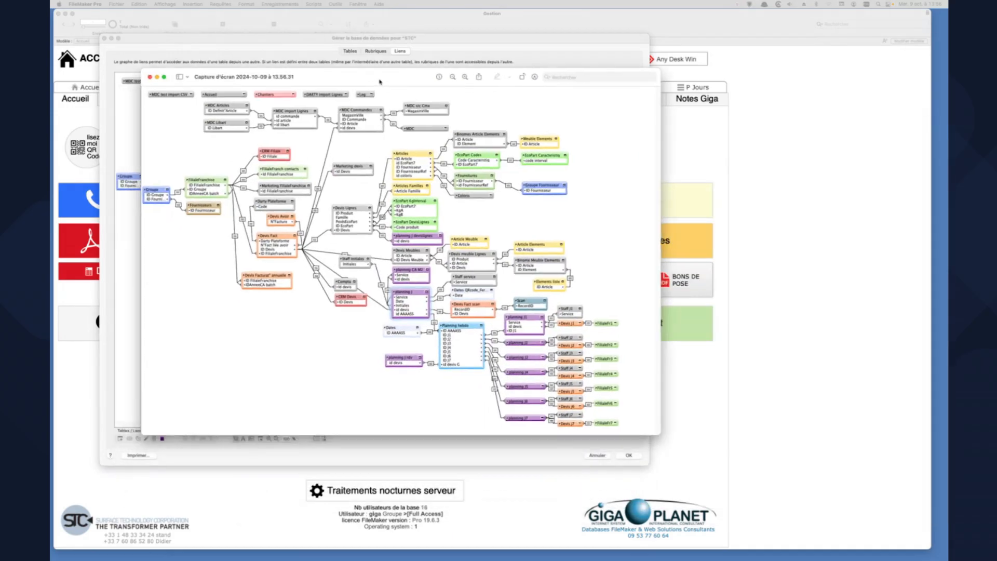
drag(380, 81, 288, 21)
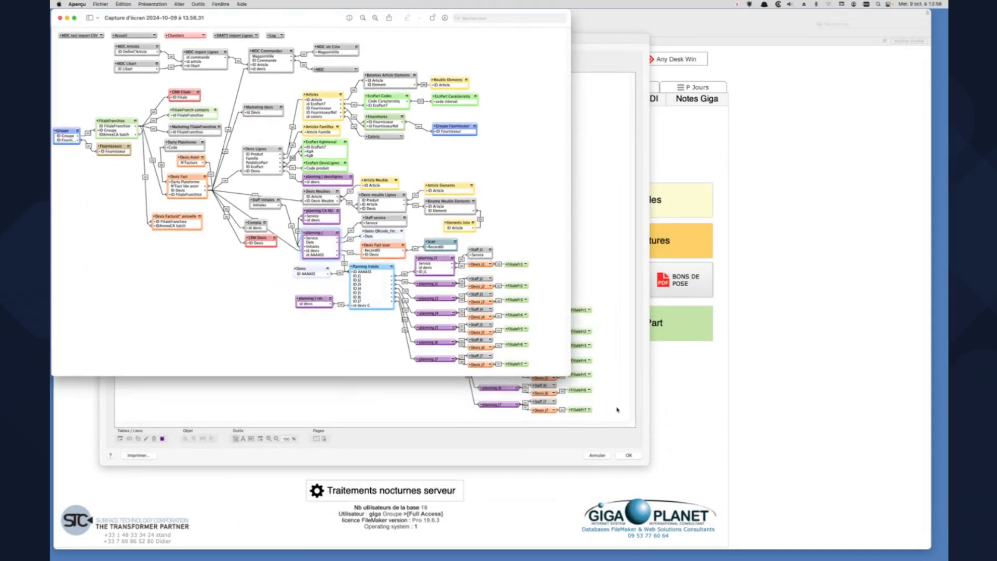
drag(570, 375, 906, 547)
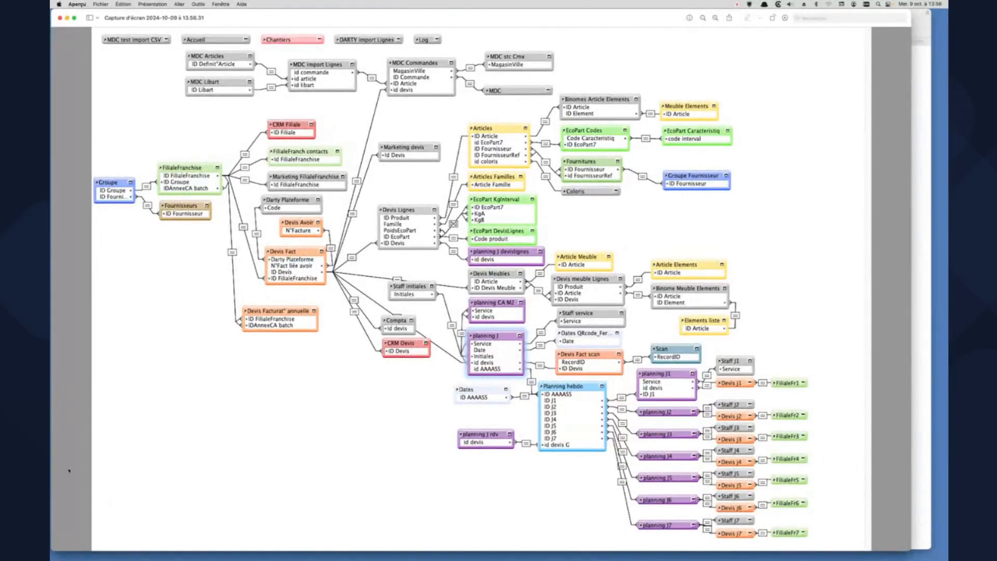
- Hide the other applications and examine the captured relationship graph at a larger zoom
key(alt+super+h)
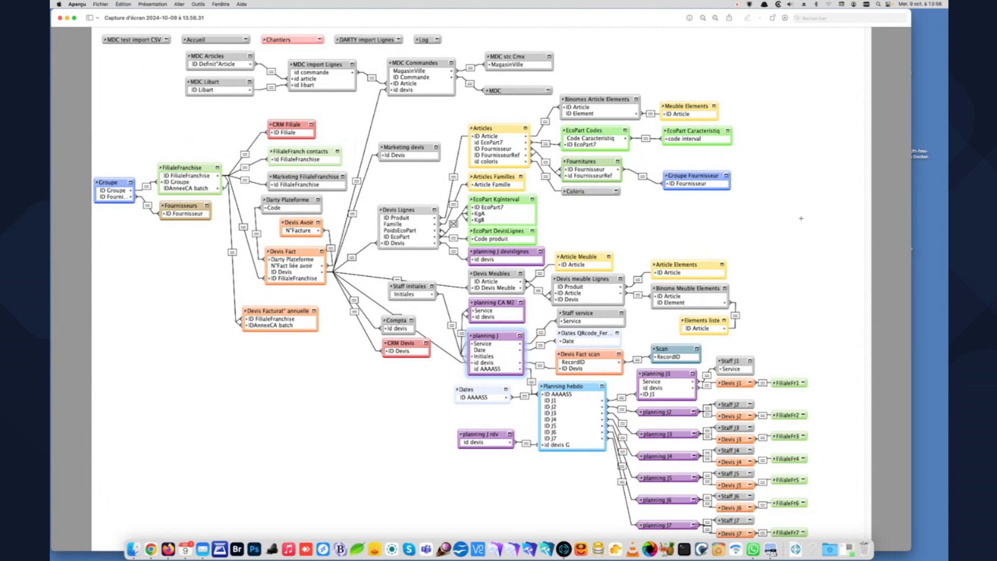
key(super+plus)
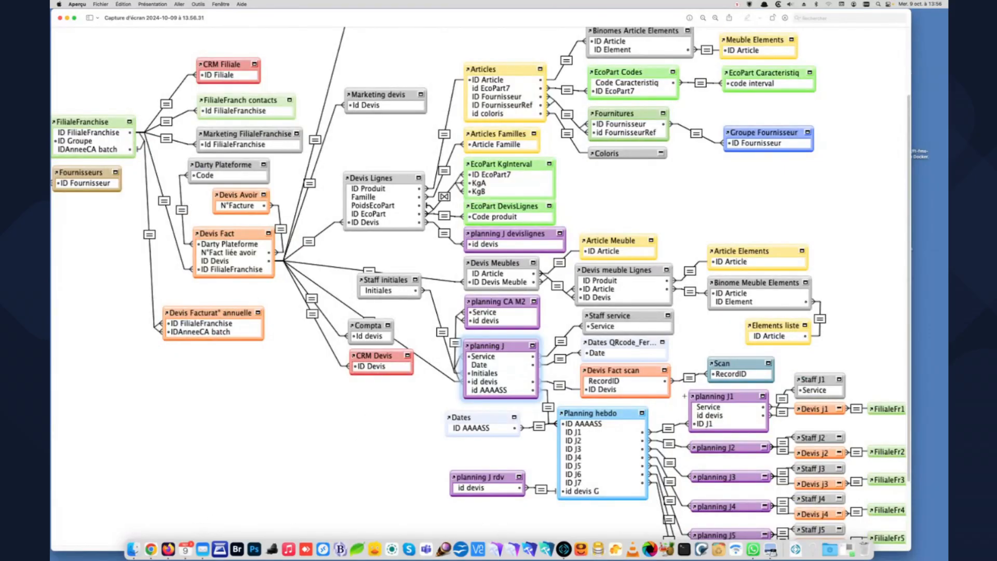
key(super+Tab)
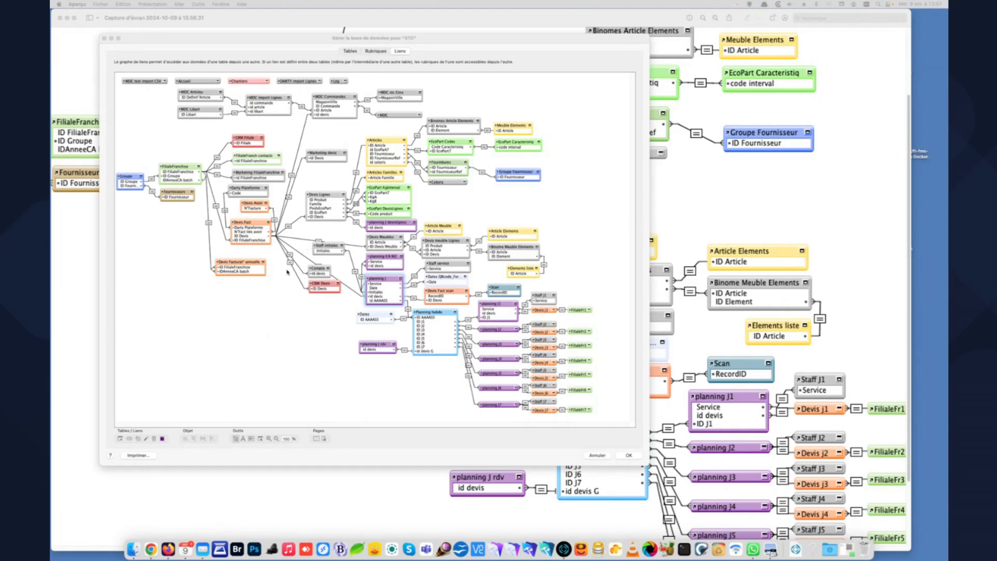
click(820, 180)
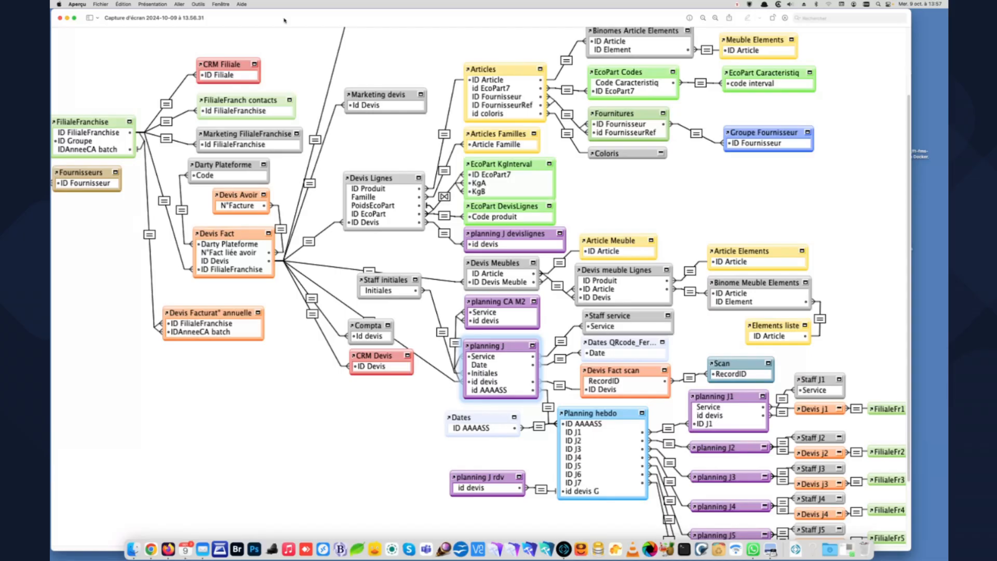
- Close the graph capture and leave the STC database management window without saving changes
click(60, 18)
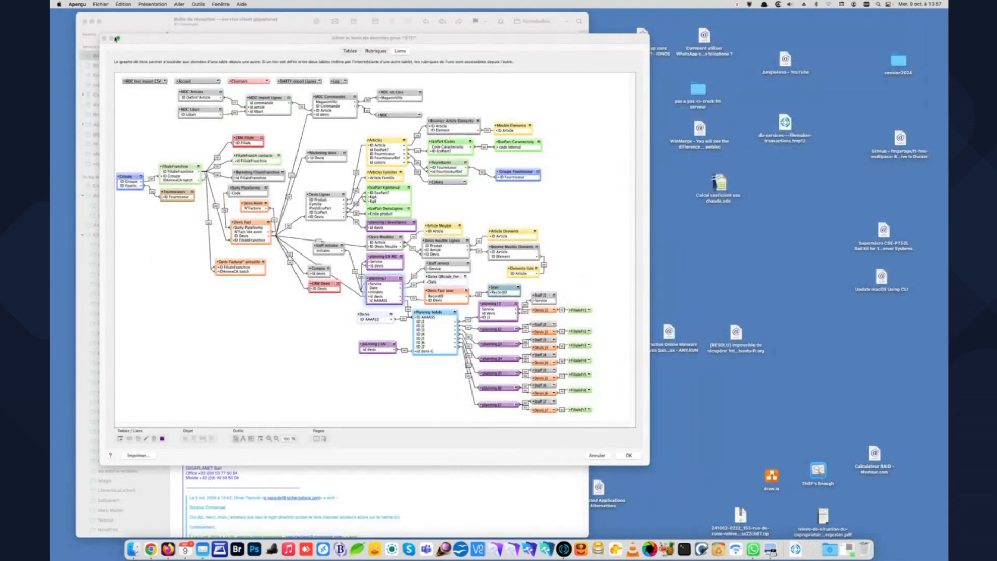
click(609, 457)
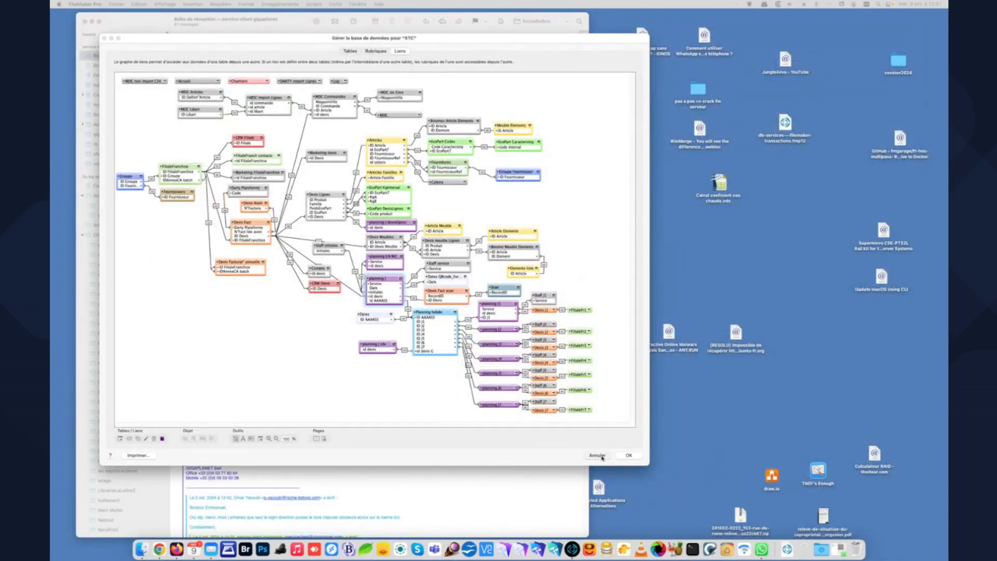
click(602, 456)
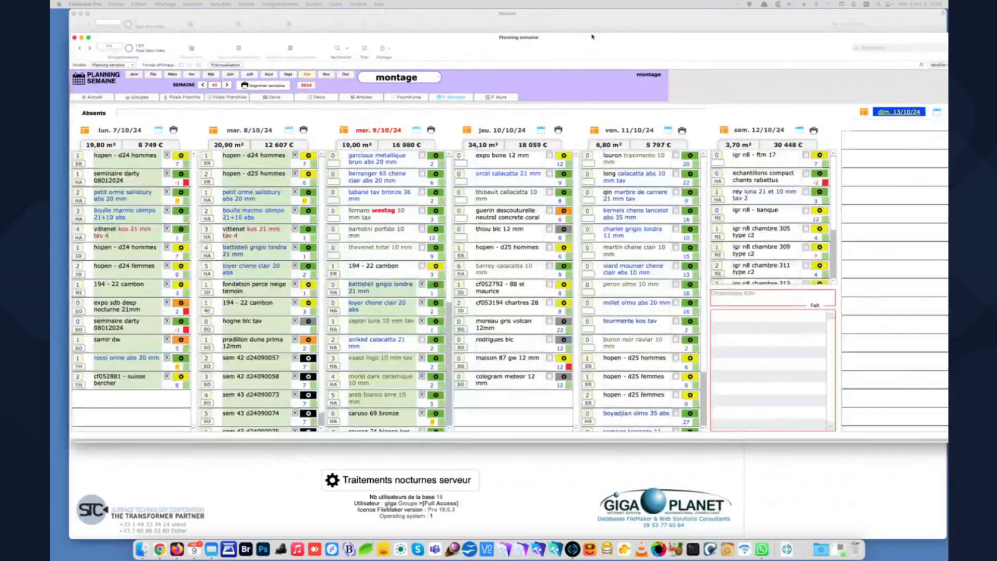
- Reposition the Planning semaine window and browse the montage planning from week 41 to week 43 and back
drag(592, 37, 591, 37)
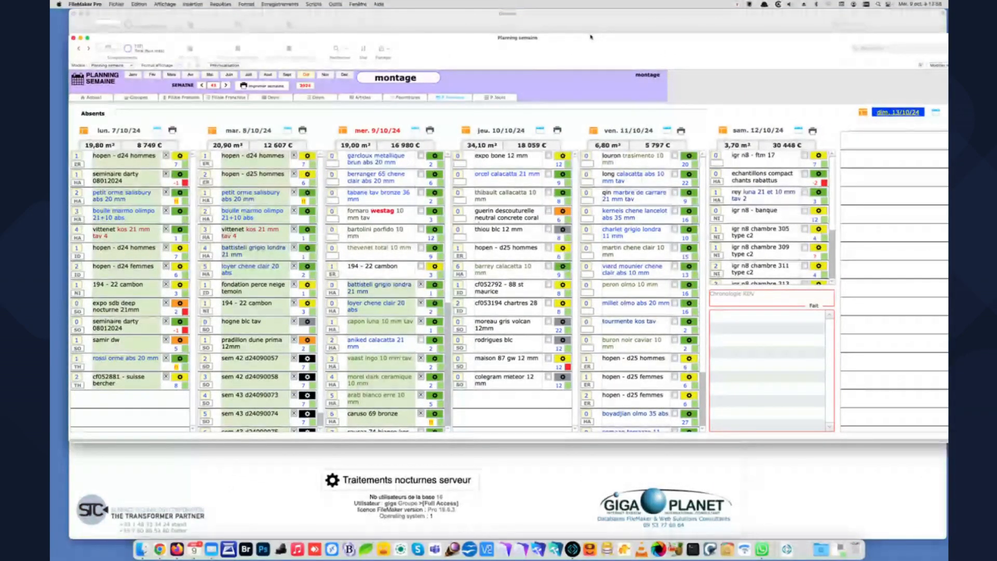
click(401, 80)
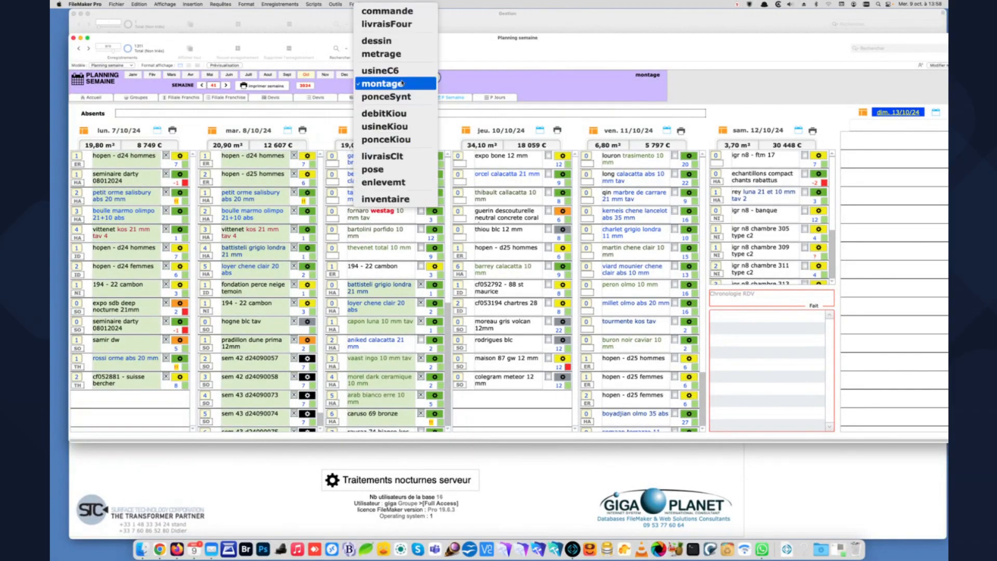
click(402, 83)
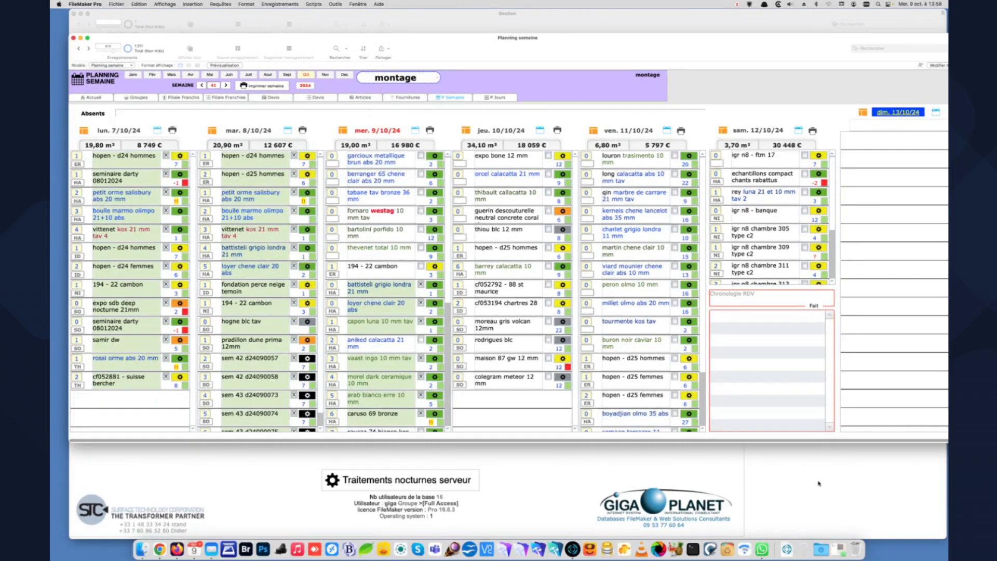
click(225, 85)
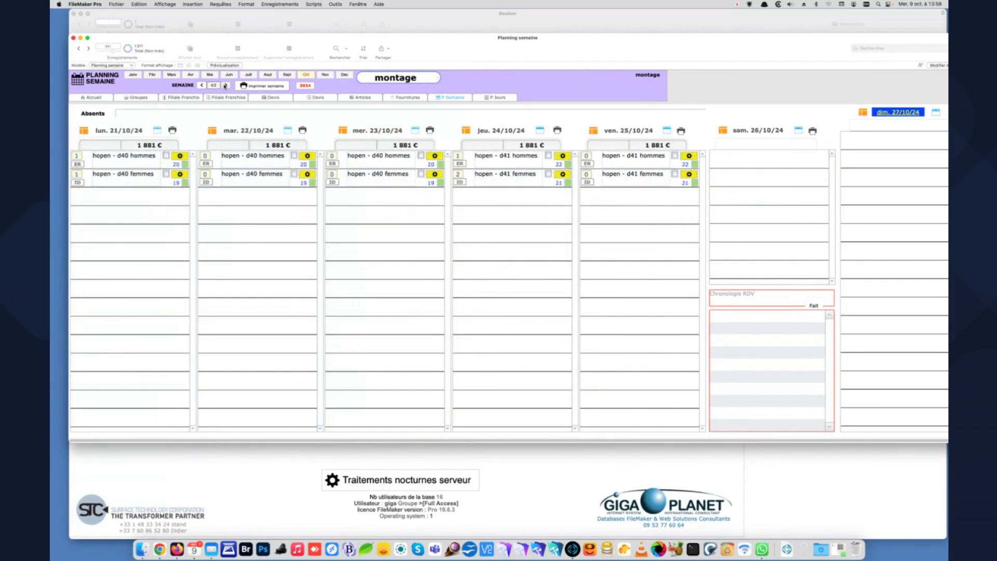
click(225, 85)
click(201, 85)
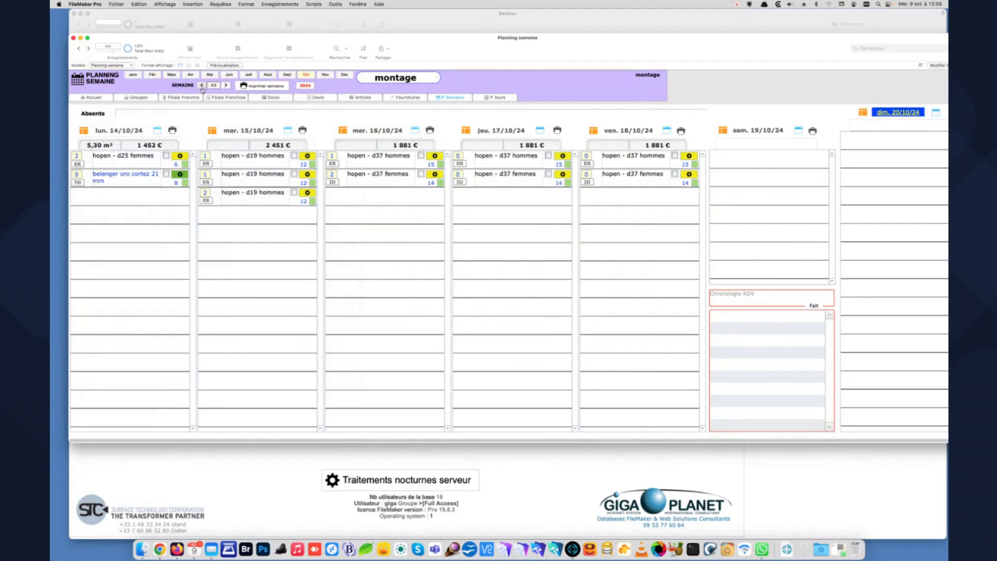
click(202, 85)
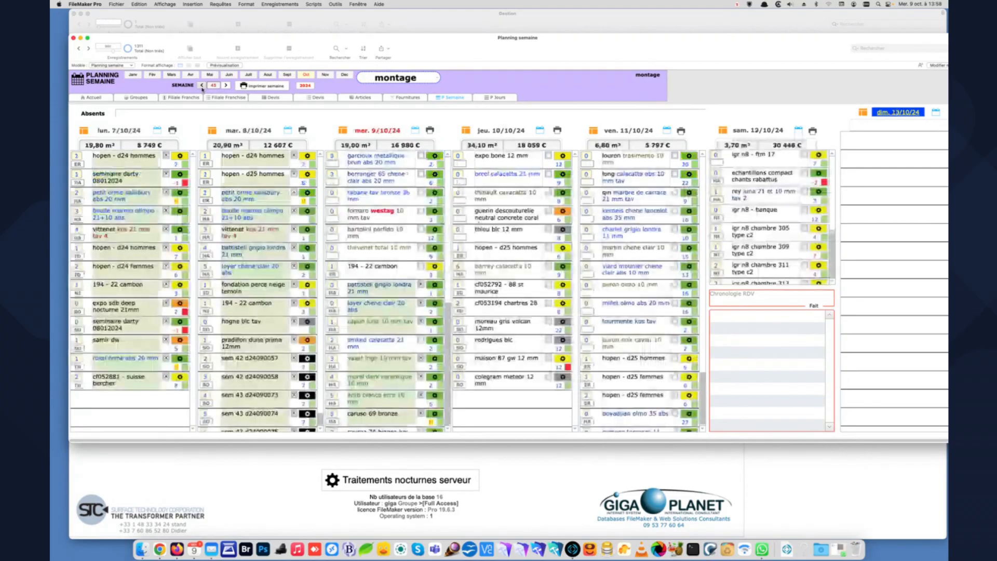
- Open Deplacer RDV for the orme salisbury abs 20 mm appointment on 8/10/24, and go one week forward and back
click(307, 193)
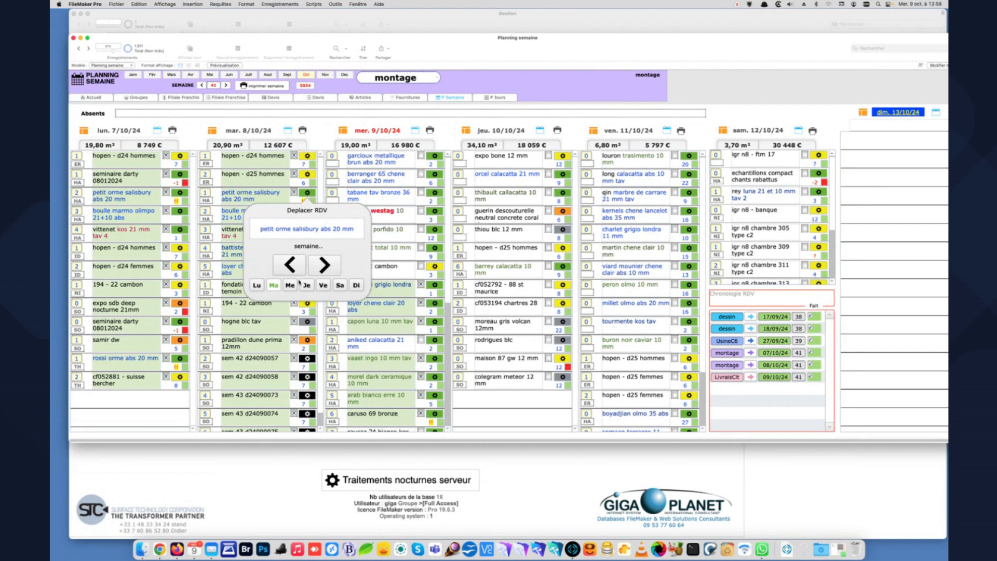
click(322, 268)
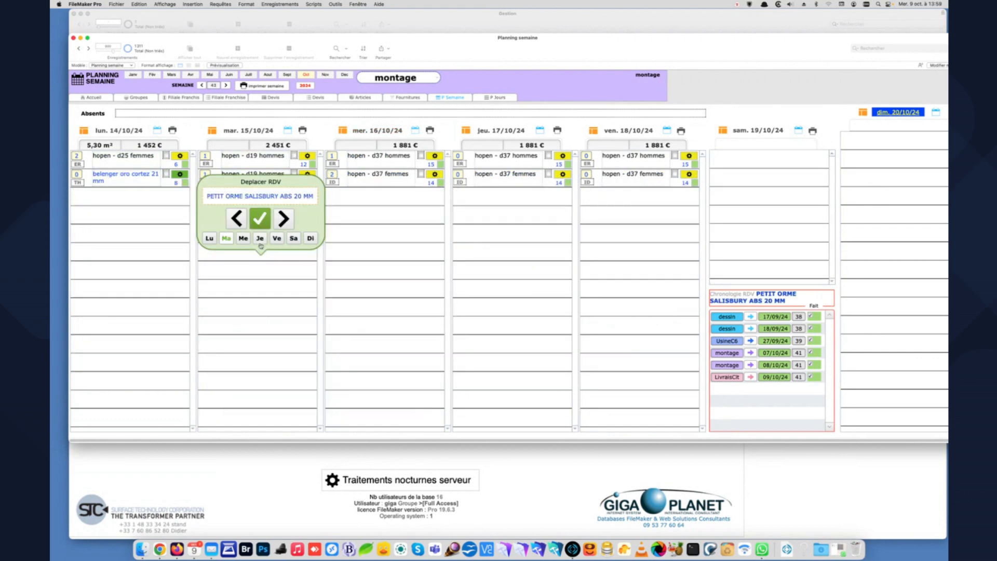
click(240, 222)
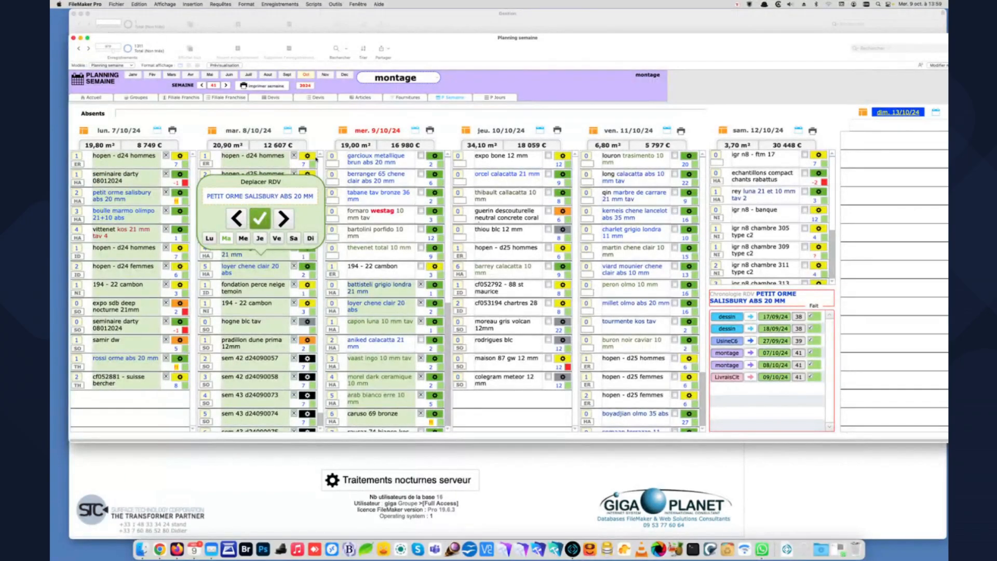
- Show the week 41 planning for the usineC6, ponceSynt and livraisClt services in turn
click(412, 84)
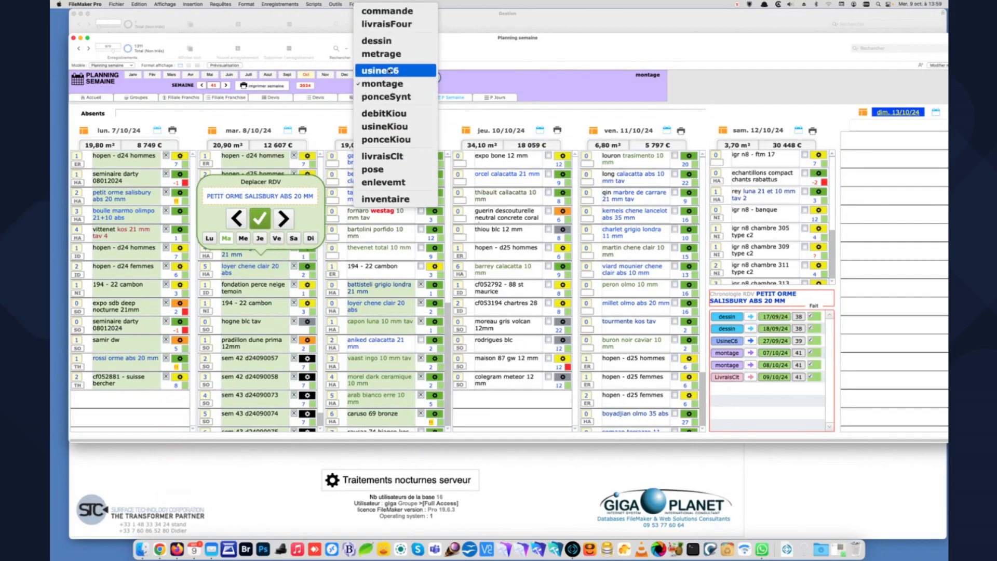
click(389, 71)
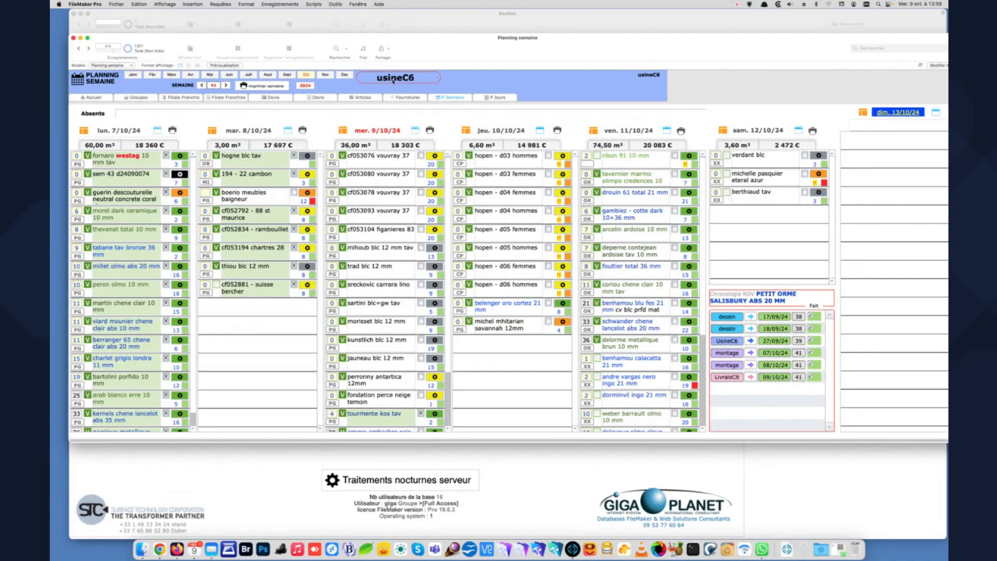
click(393, 79)
click(393, 109)
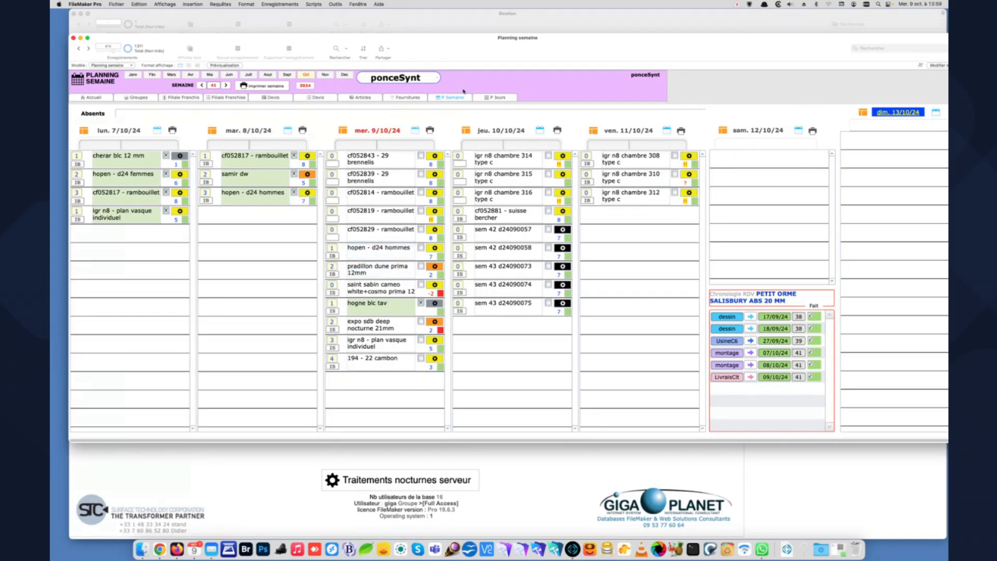
click(422, 83)
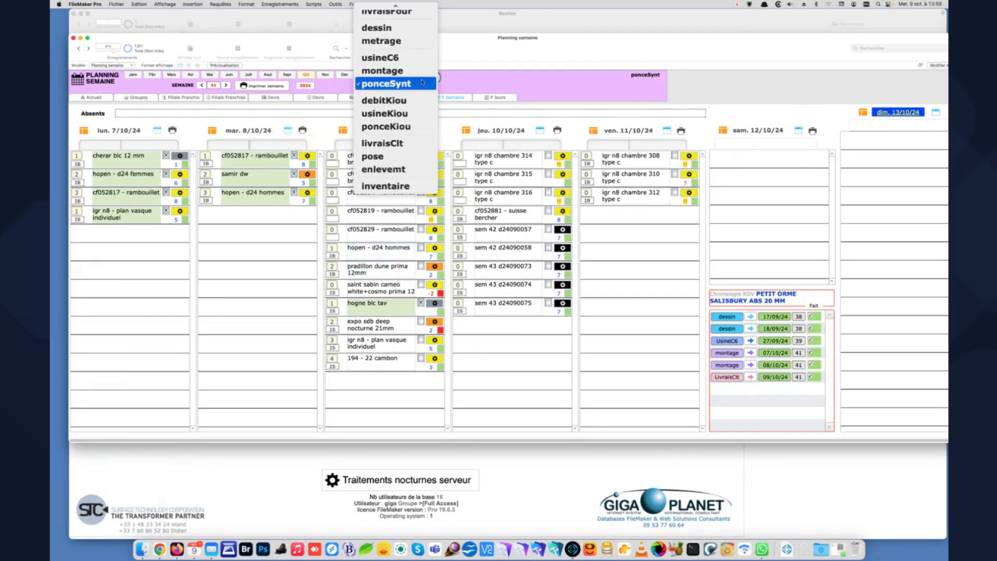
click(406, 146)
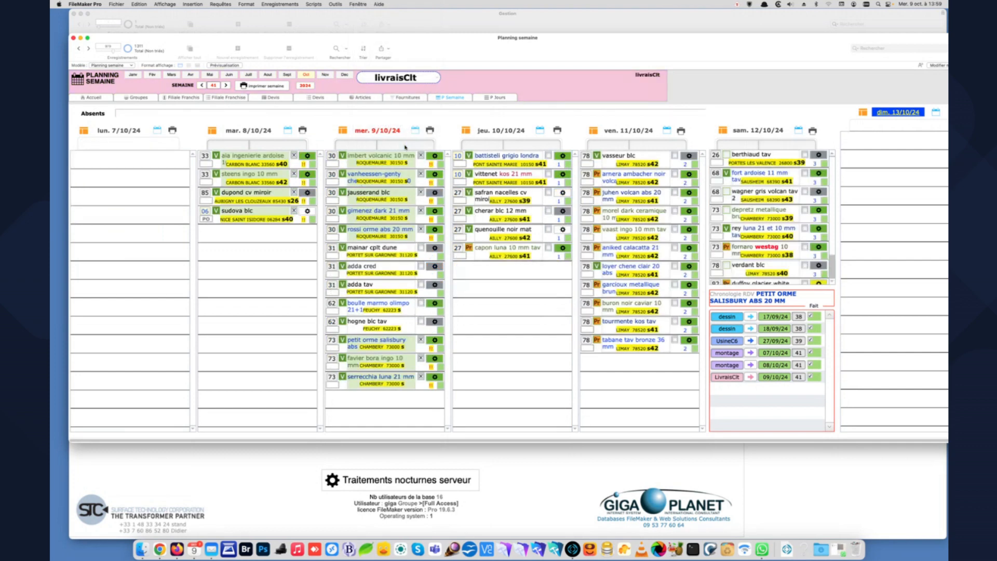